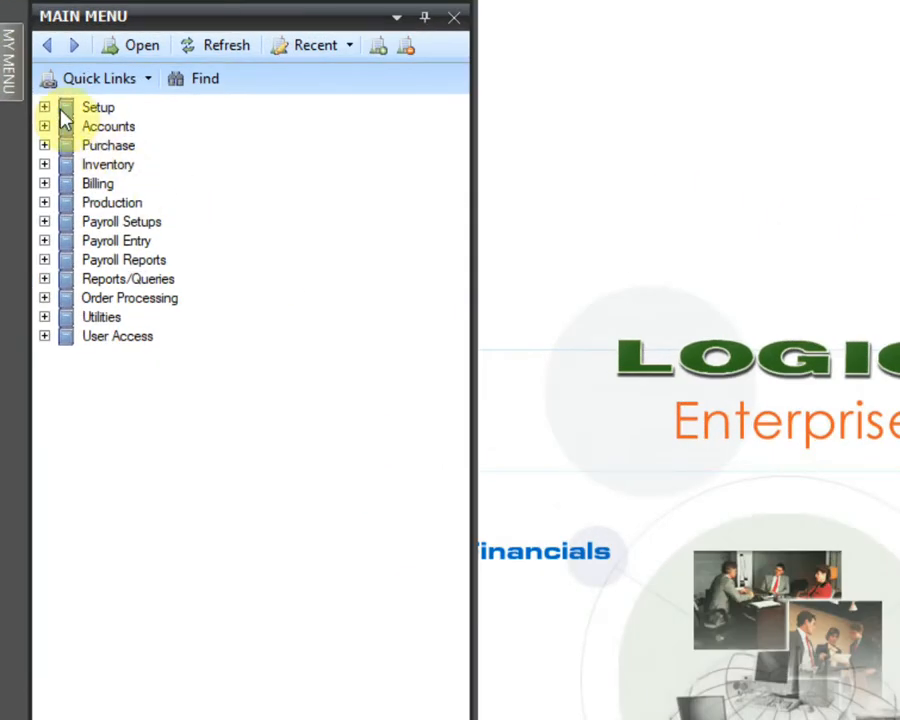
Step: Open the Setup Items Multiple Packs/Sizes form under Setup > Setup Items in the main menu
click(29, 80)
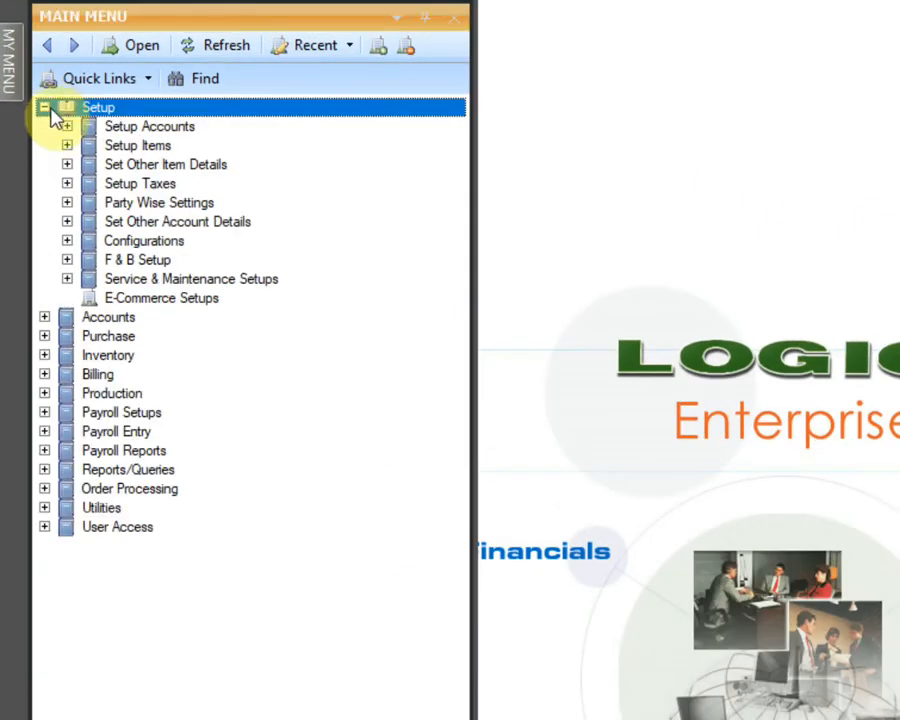
click(67, 146)
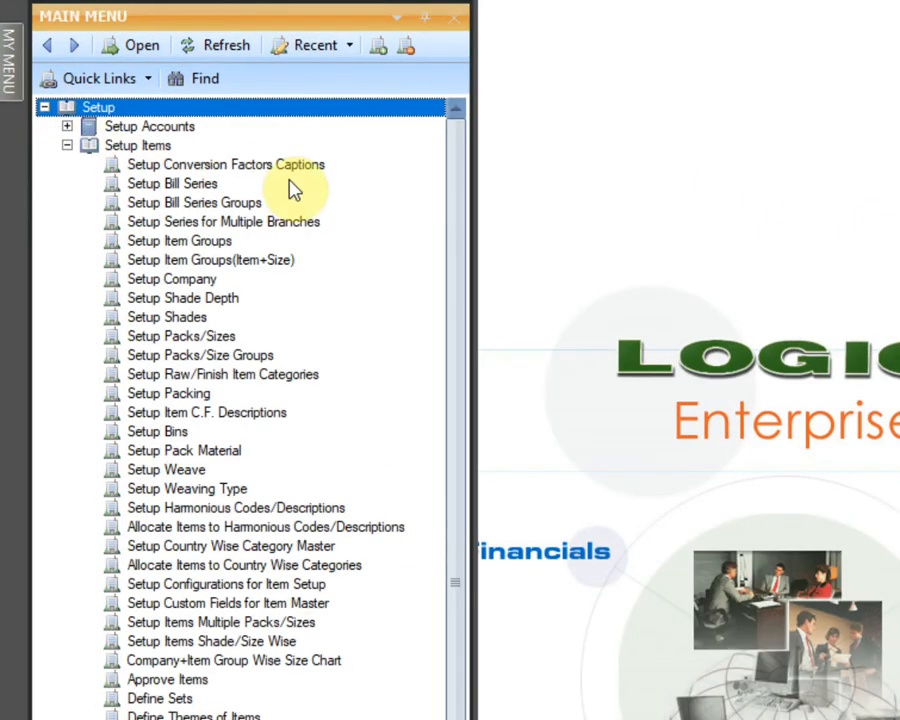
click(362, 630)
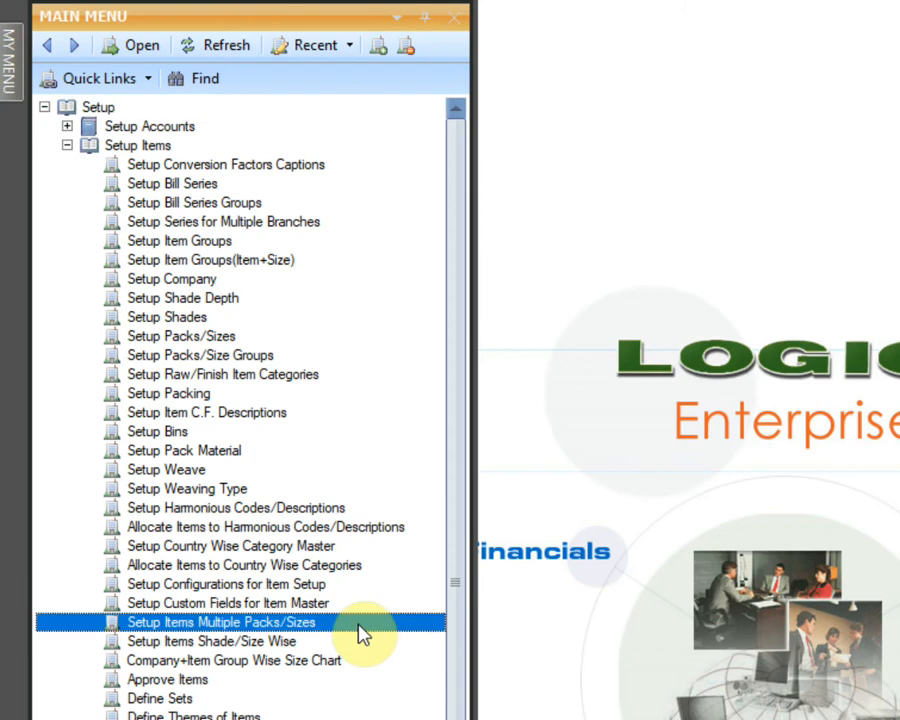
double_click(362, 630)
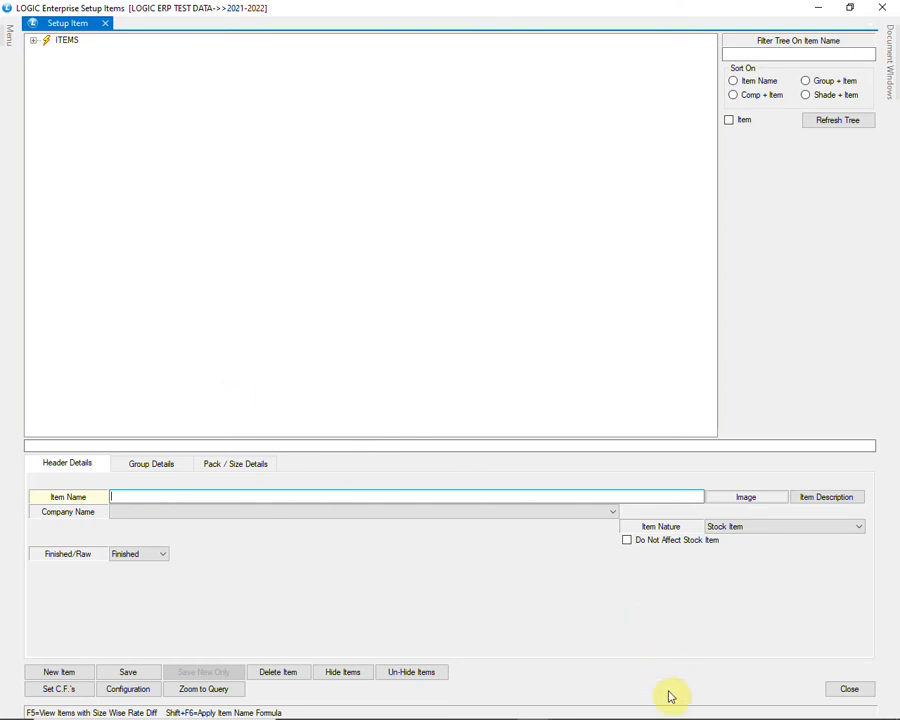
Step: Enter PANTENE SHAMPOO as the item name and bring up its Image Manager
text(PANTENE S)
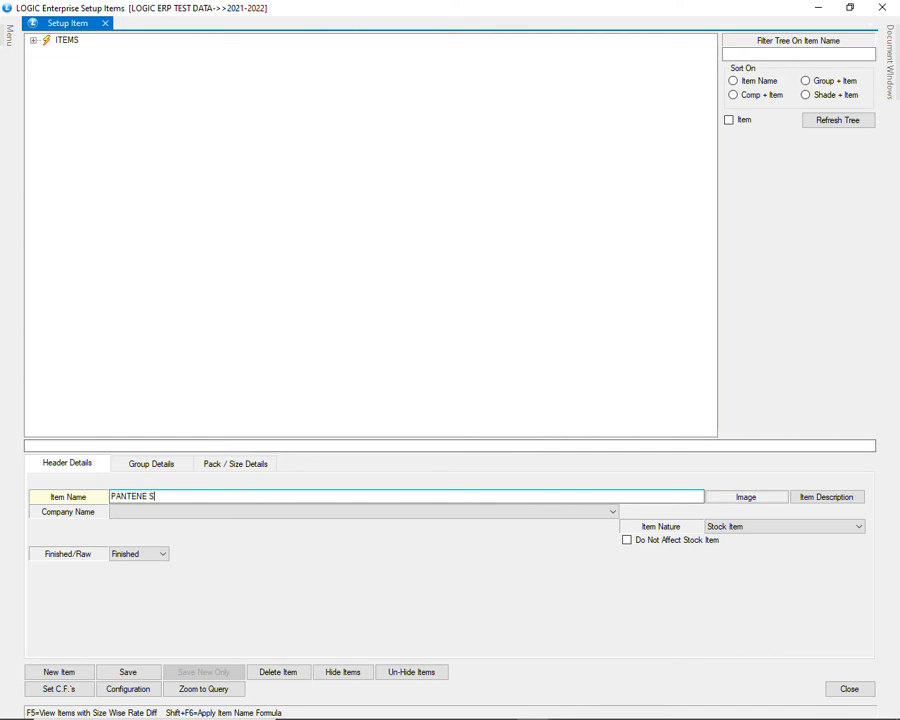
text(HAMPOO)
key(Tab)
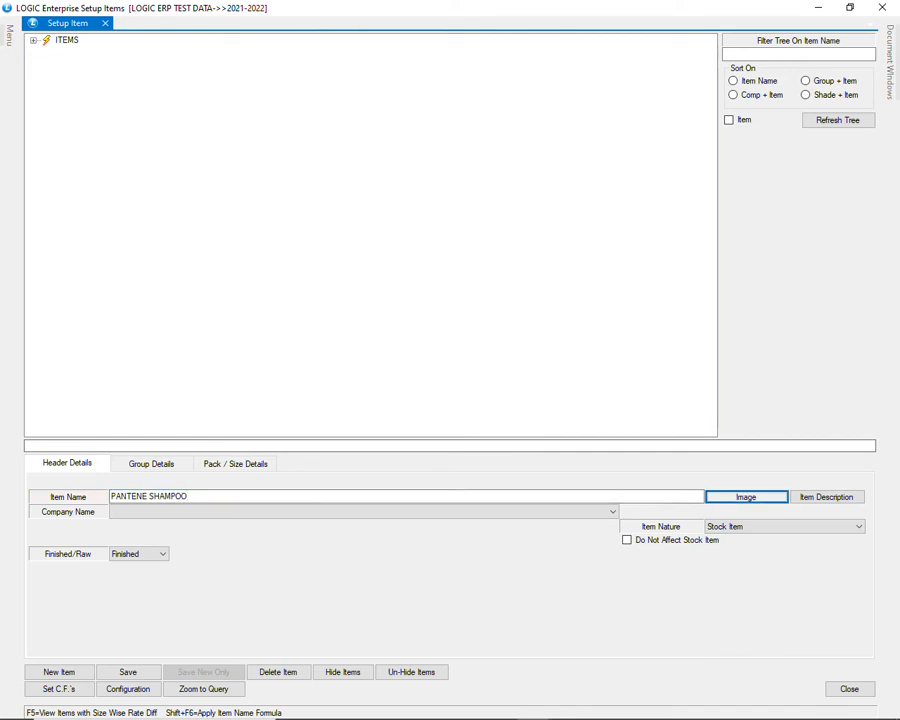
key(Return)
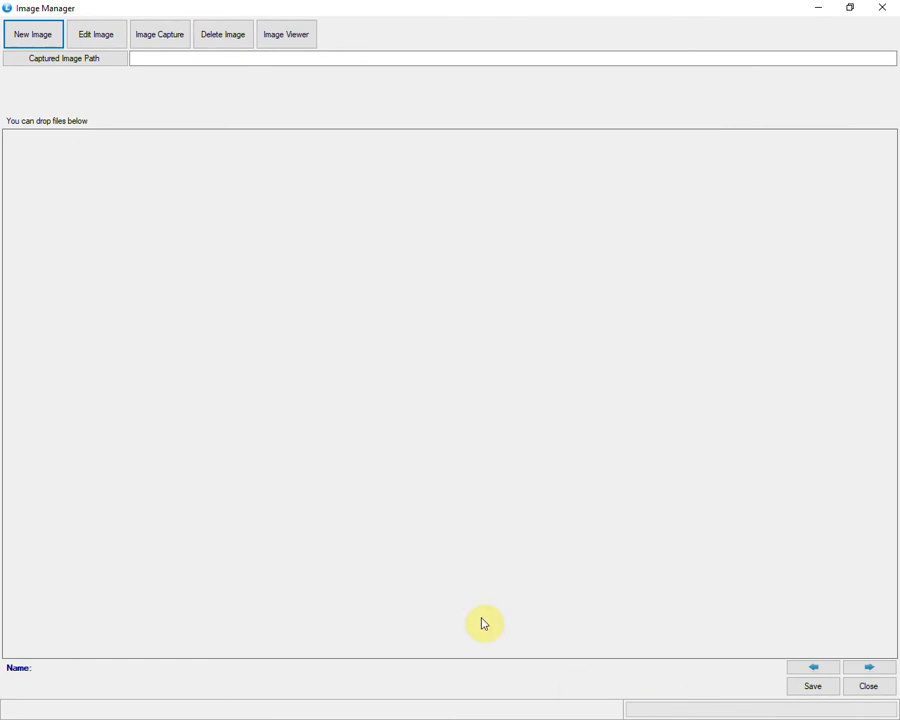
Step: Start a new large image, cancel the file browse, and close all image dialogs without attaching anything
click(32, 44)
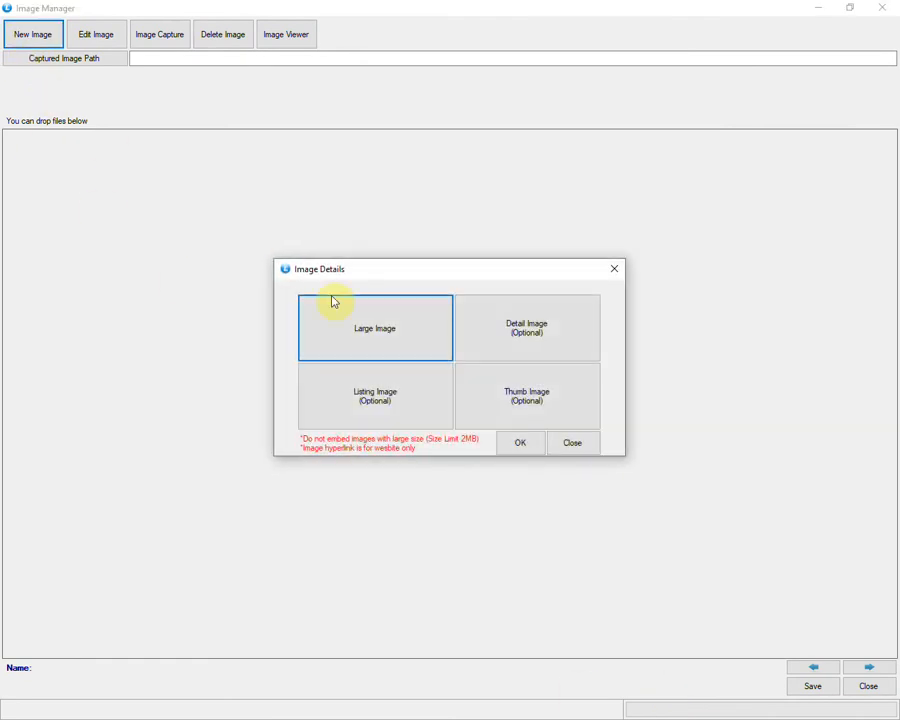
click(372, 334)
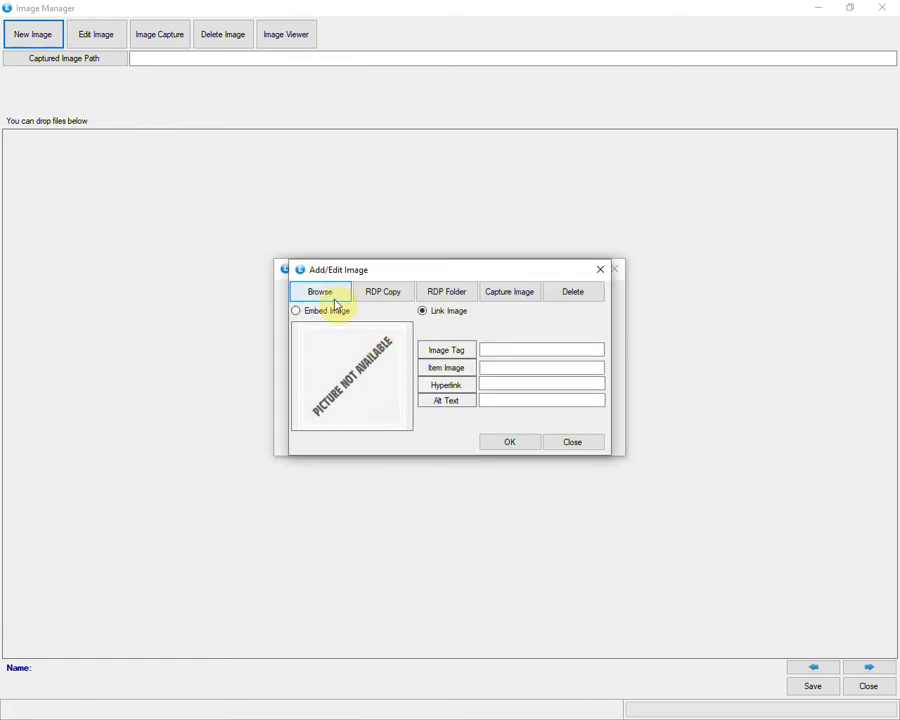
click(336, 297)
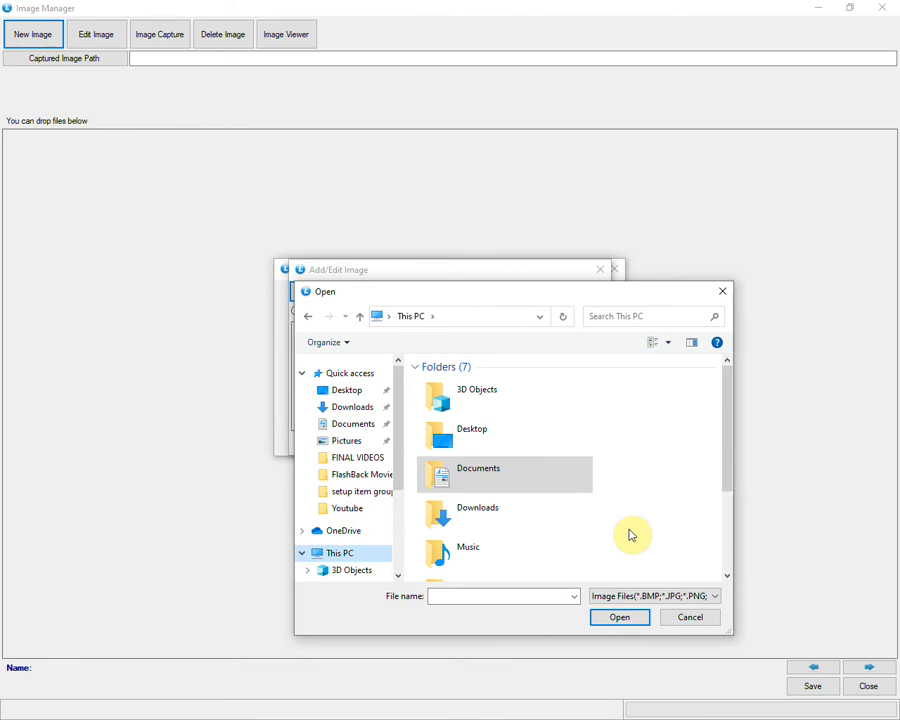
click(689, 619)
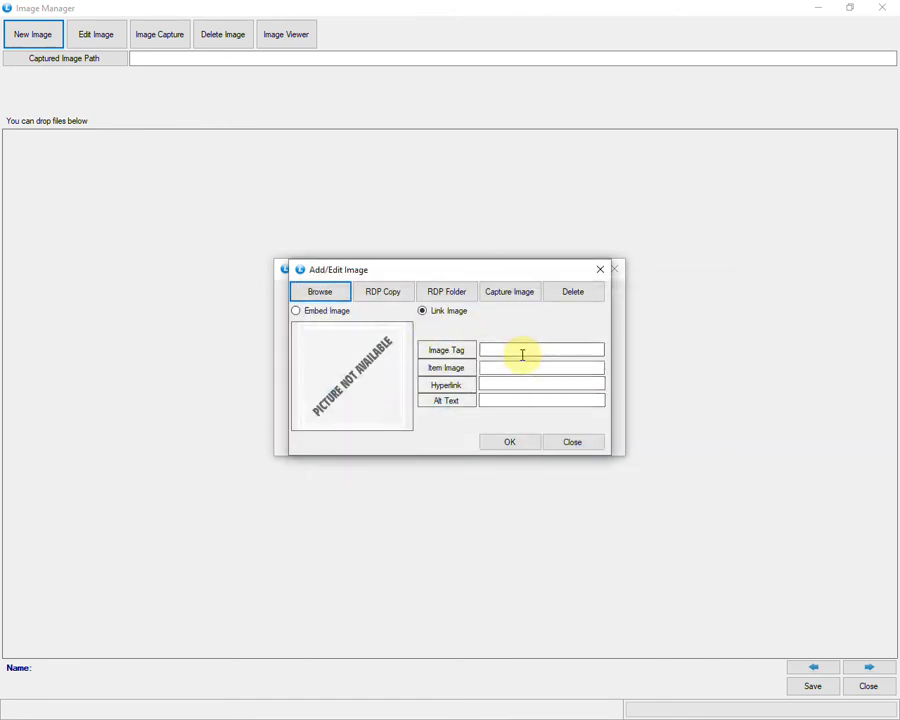
click(558, 449)
click(558, 452)
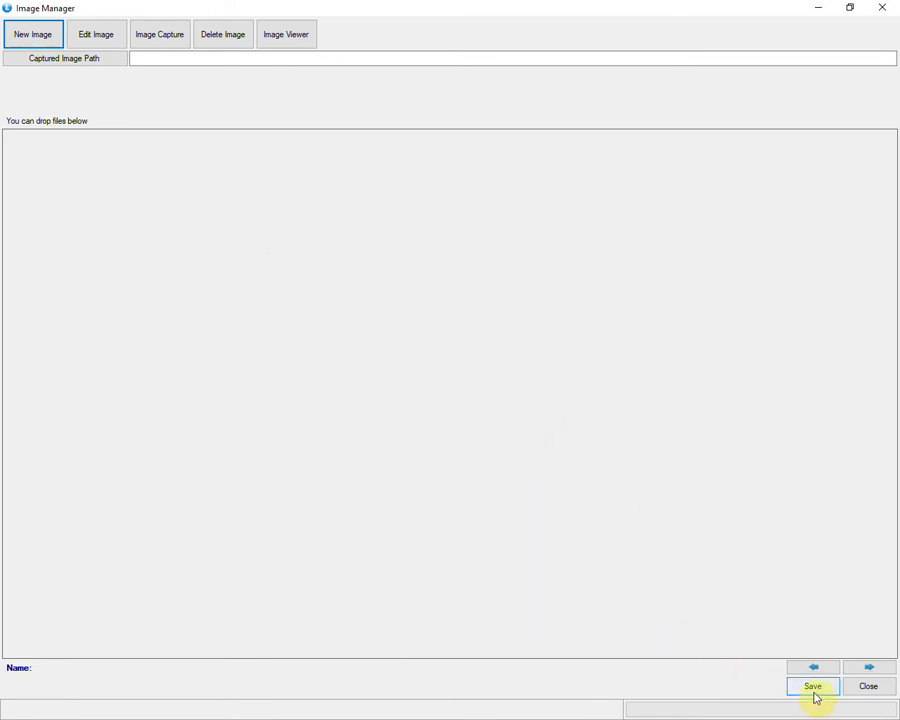
click(866, 690)
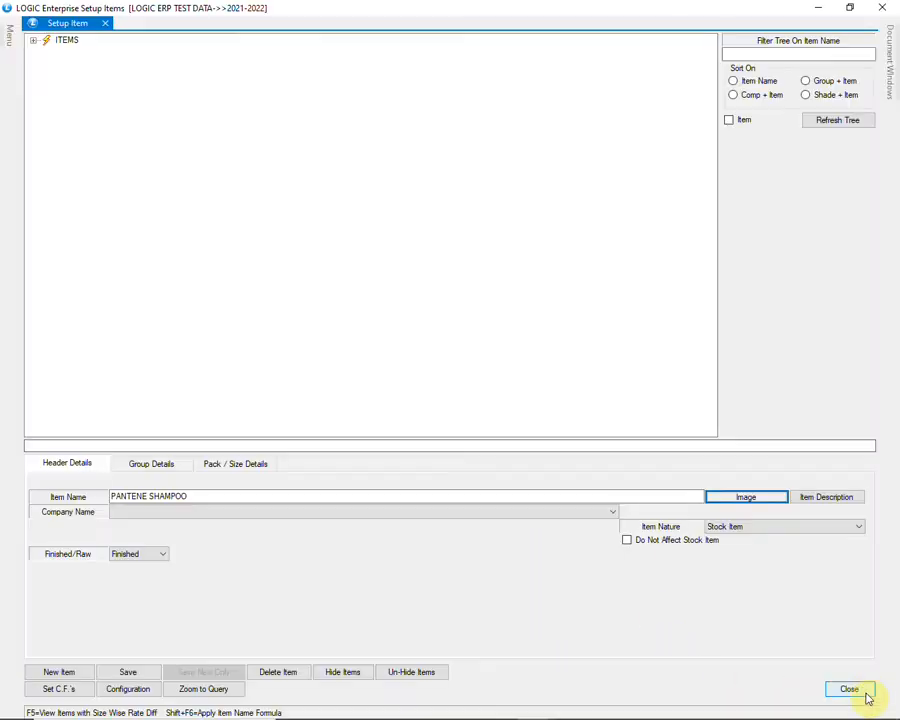
Step: Set the item description to 'This shampoo is used for hairfall control.' and check the Company Name list
click(824, 499)
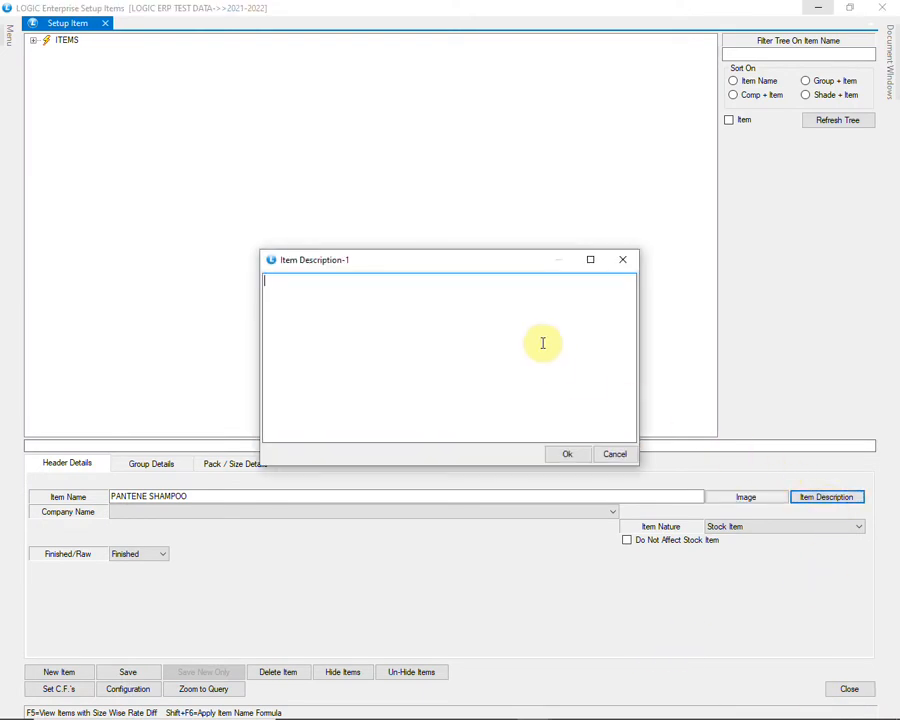
text(This shampoo)
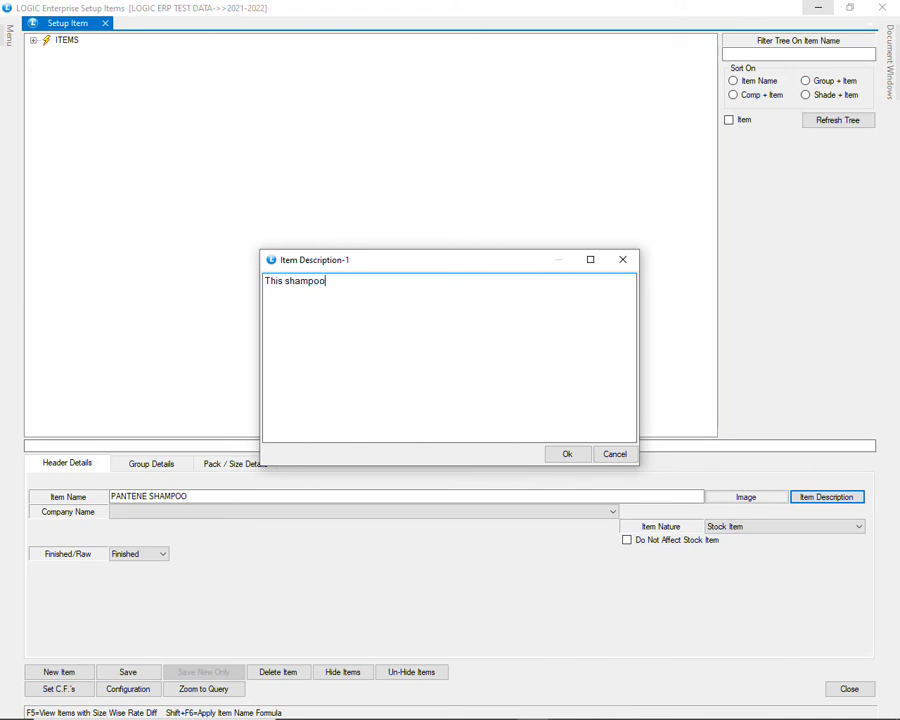
text( is used for hairfall control.)
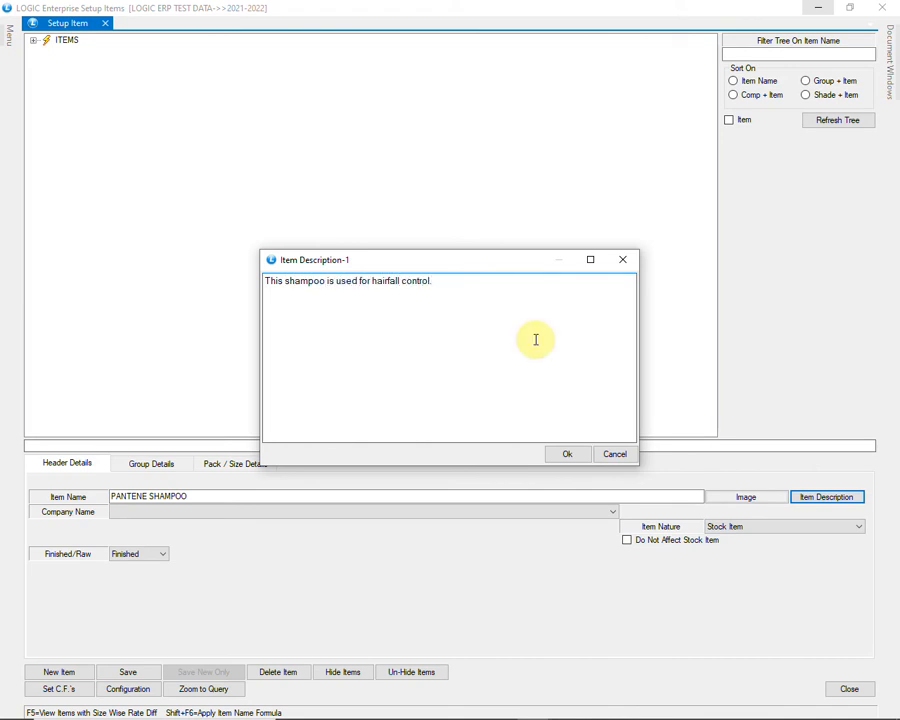
click(553, 458)
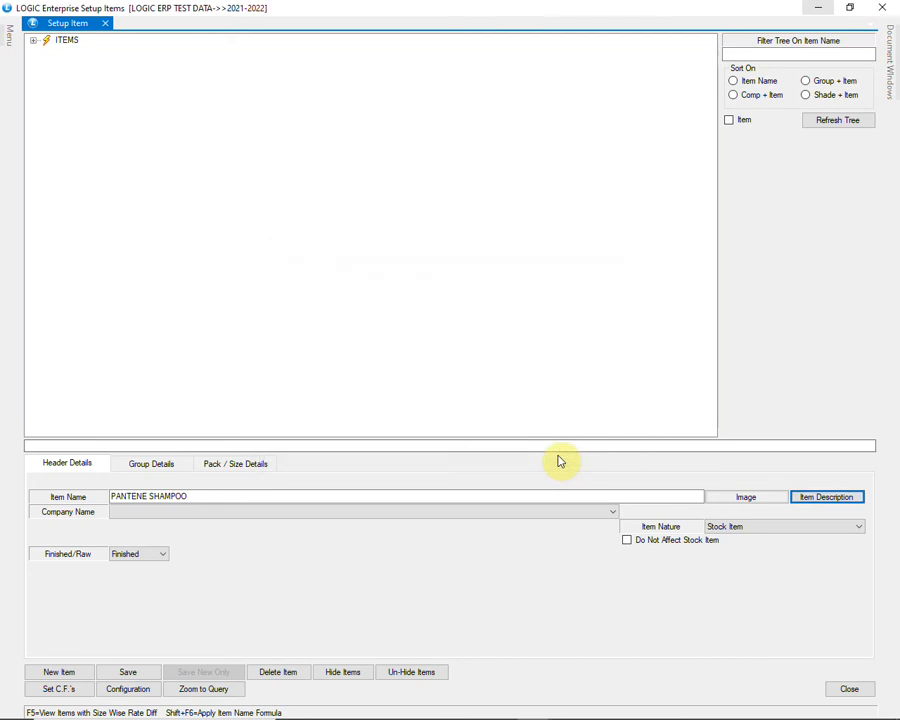
click(548, 513)
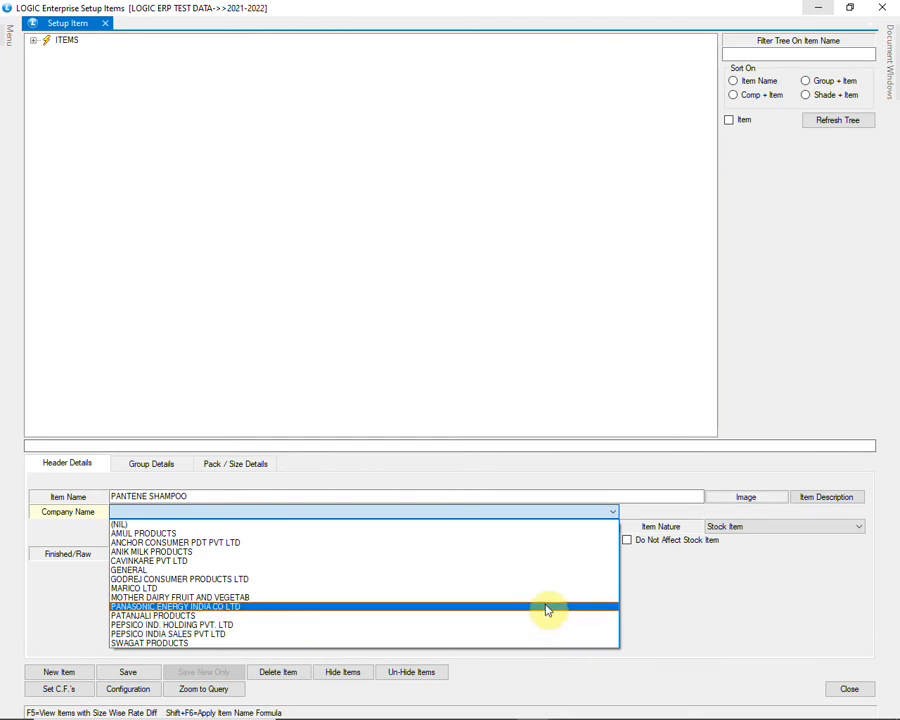
click(544, 516)
Step: In Setup Company, add PROCTER & GAMBLE with short name P&G, save it, and return to Setup Item
mouse_move(8, 30)
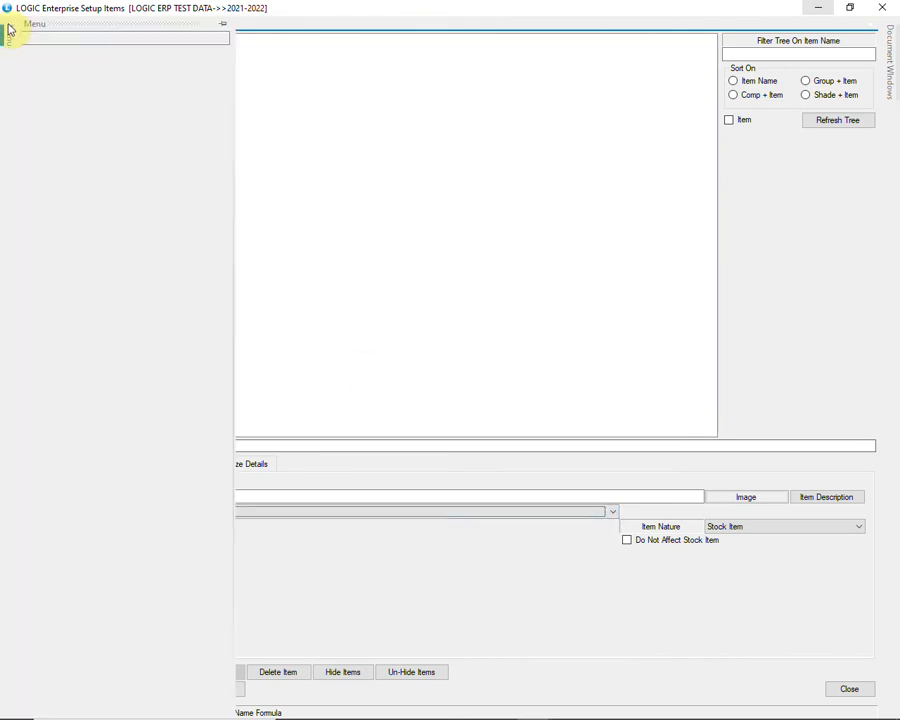
click(30, 53)
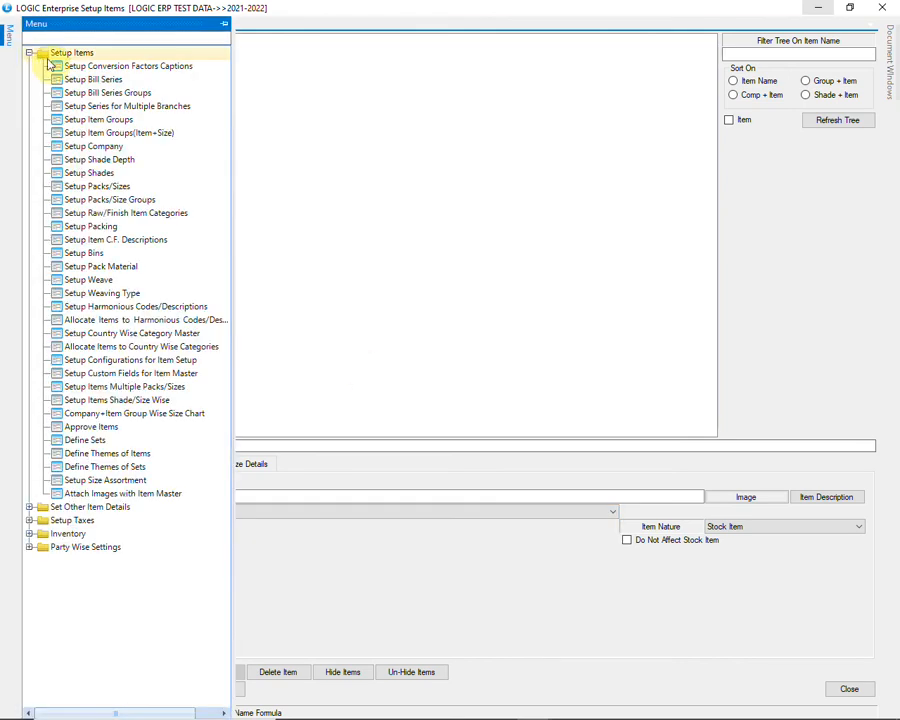
click(149, 150)
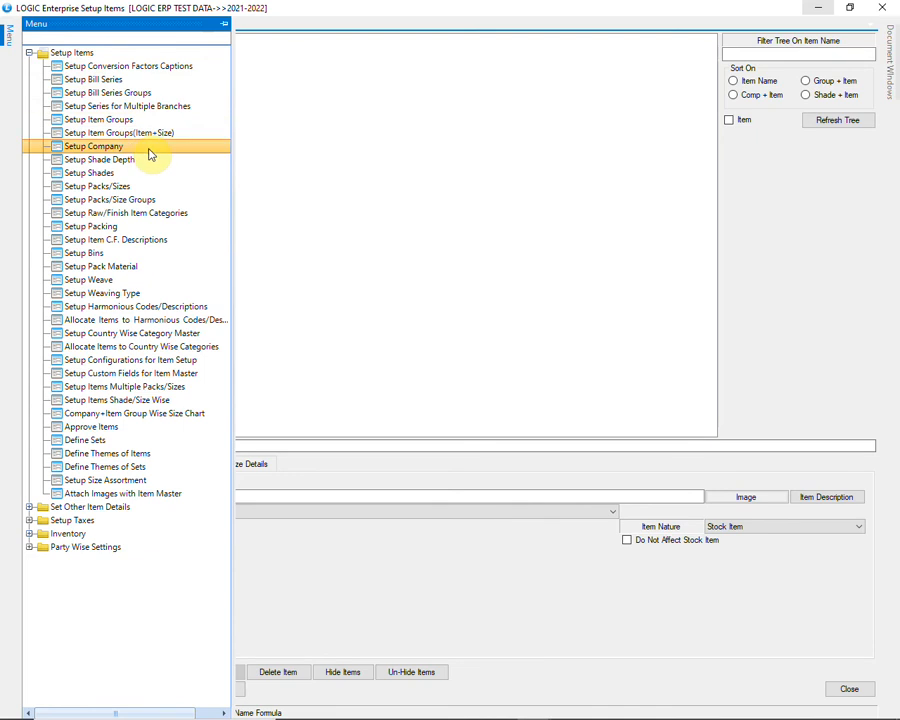
text(PROCTER & GAMBLE)
key(Return)
text(P&G)
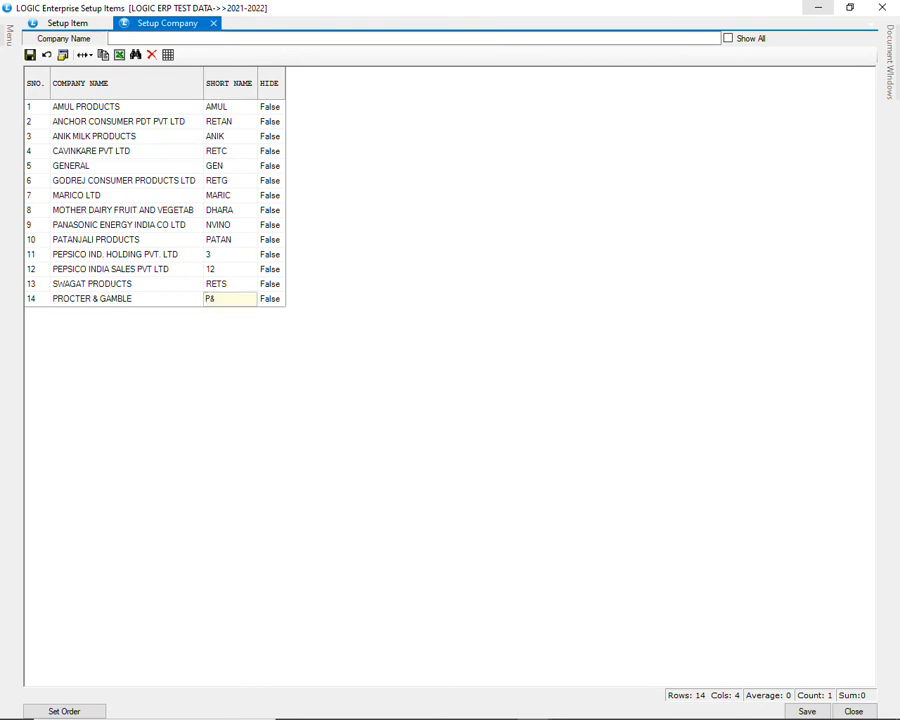
key(Return)
key(Return)
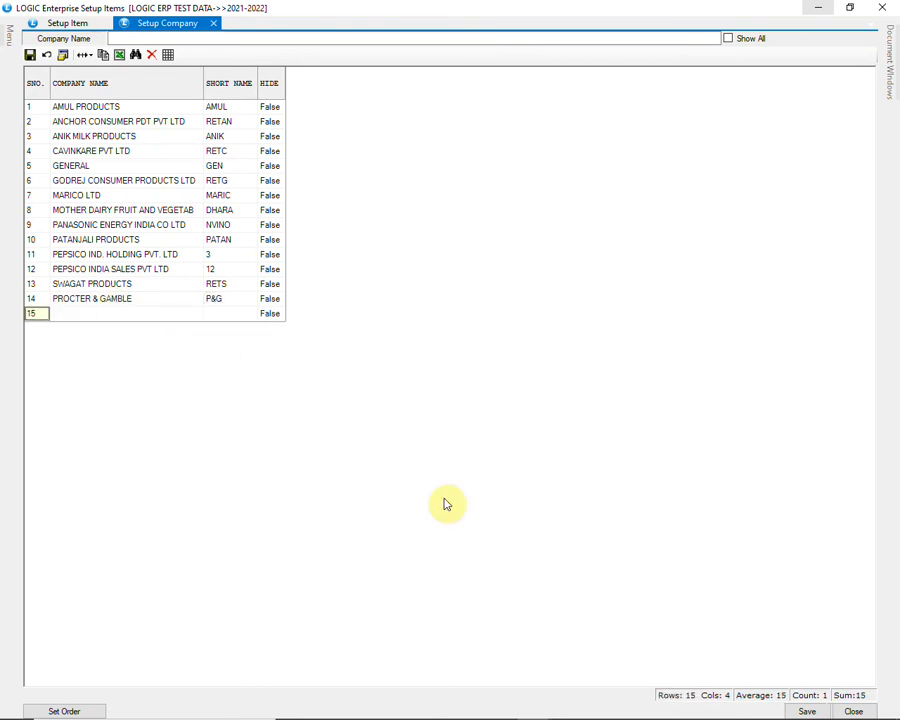
click(803, 709)
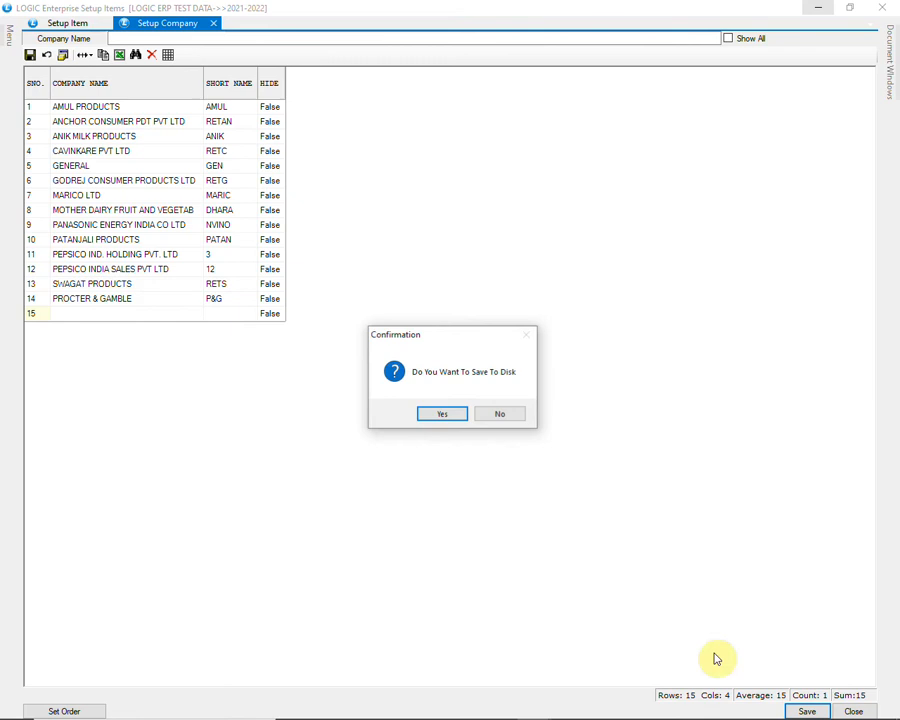
click(442, 413)
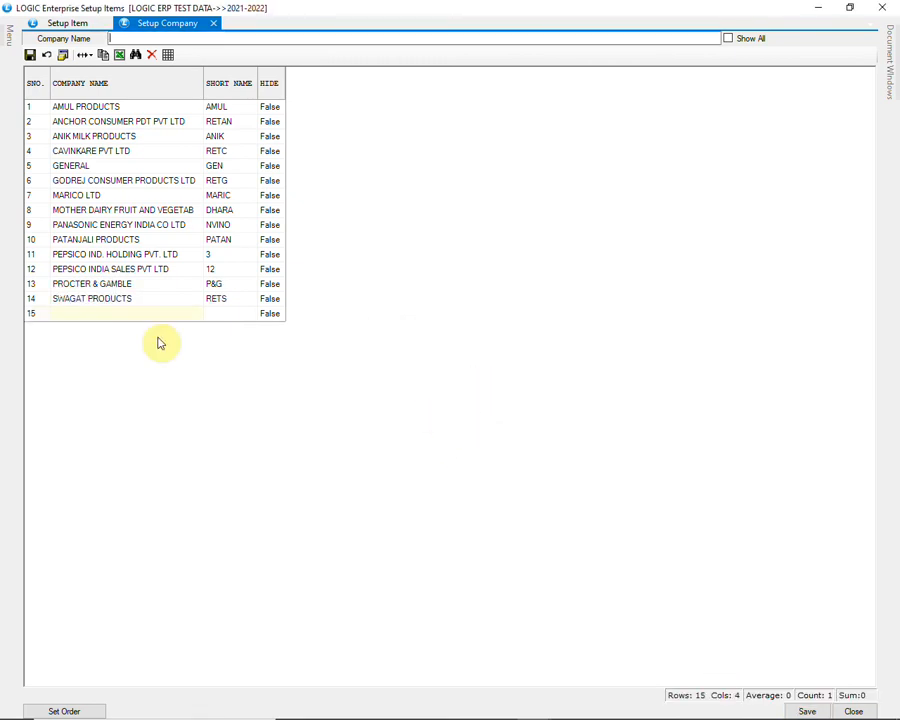
click(70, 24)
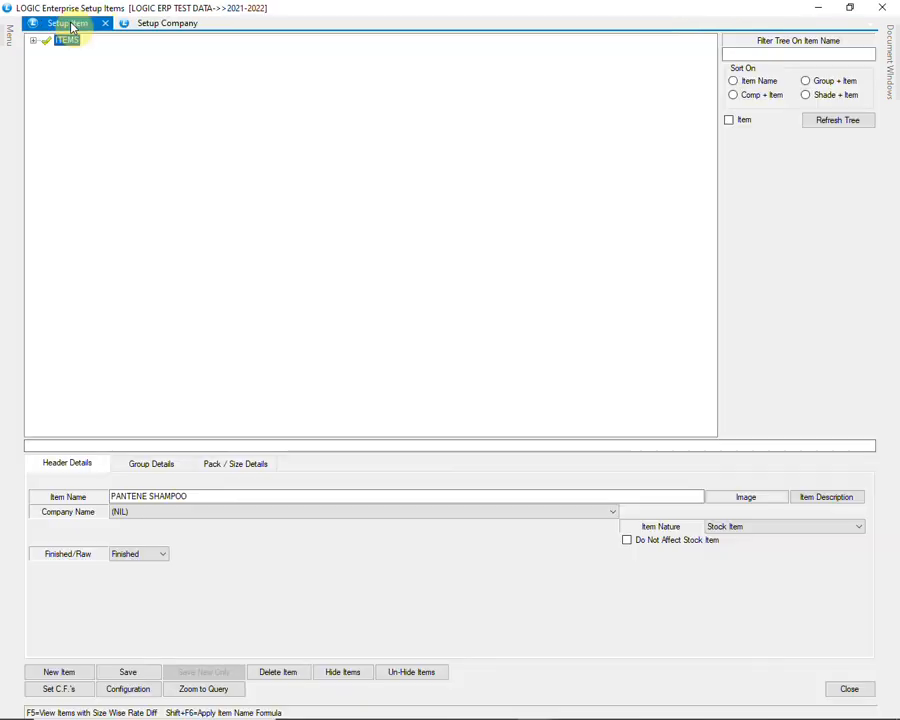
Step: Choose PROCTER & GAMBLE as the company, keeping Finished and Stock Item, then continue to Group Details
click(366, 516)
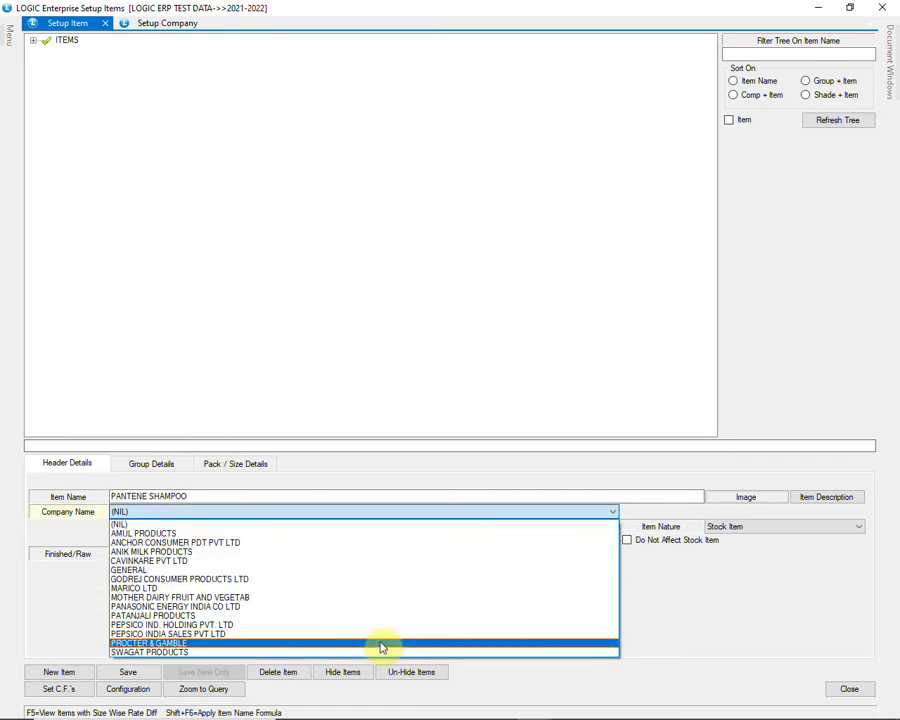
click(413, 648)
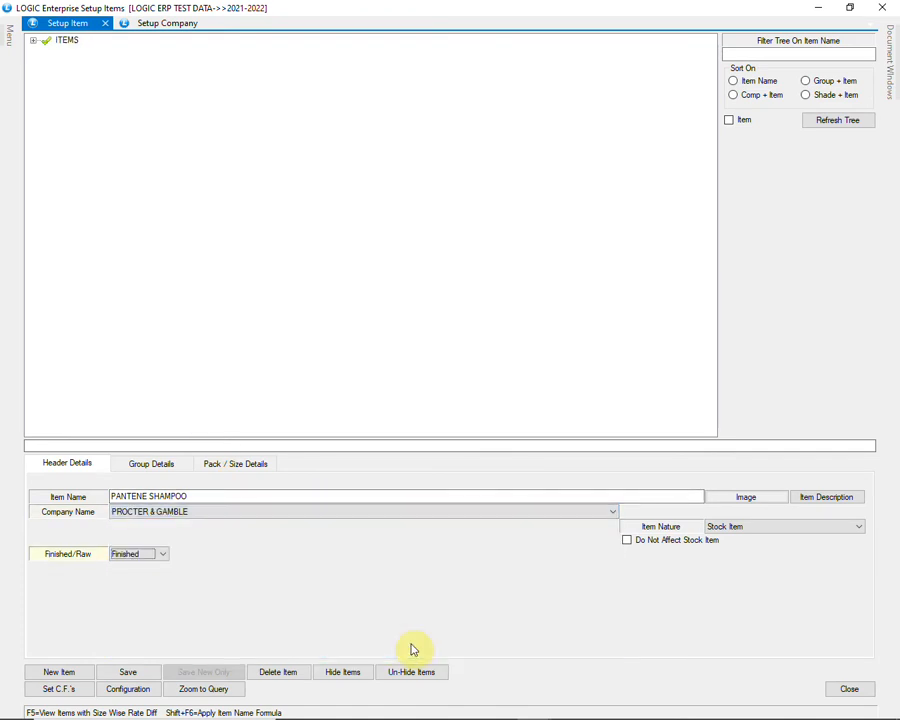
click(148, 555)
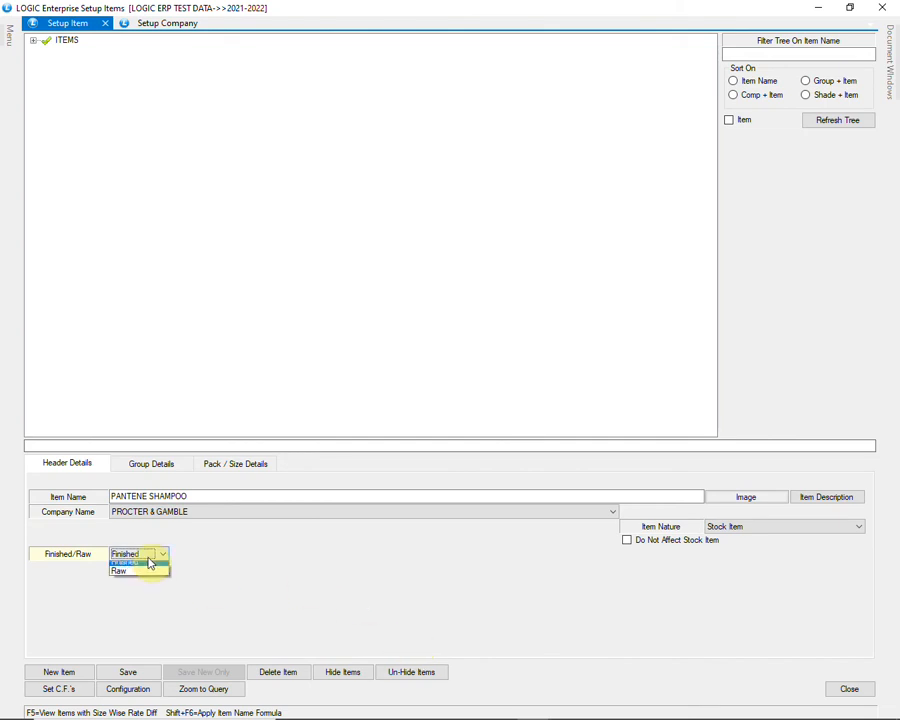
click(176, 562)
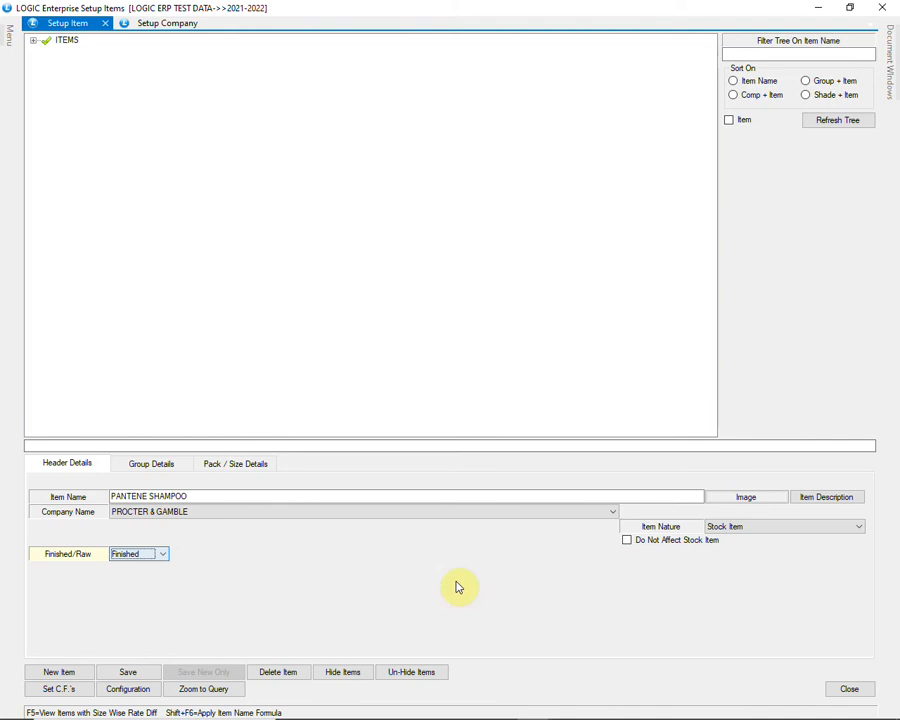
click(755, 529)
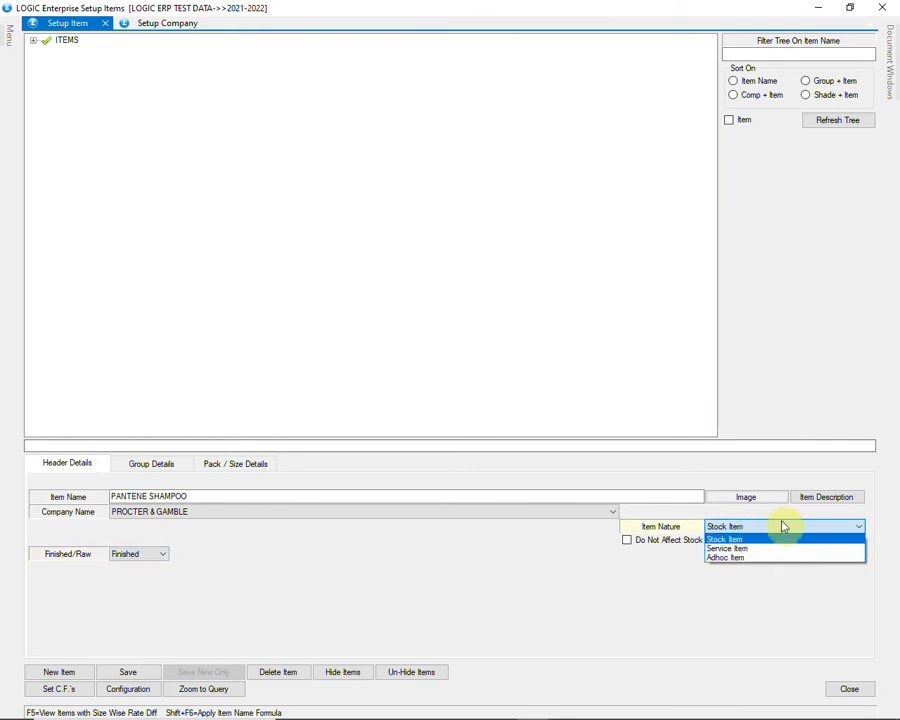
click(784, 526)
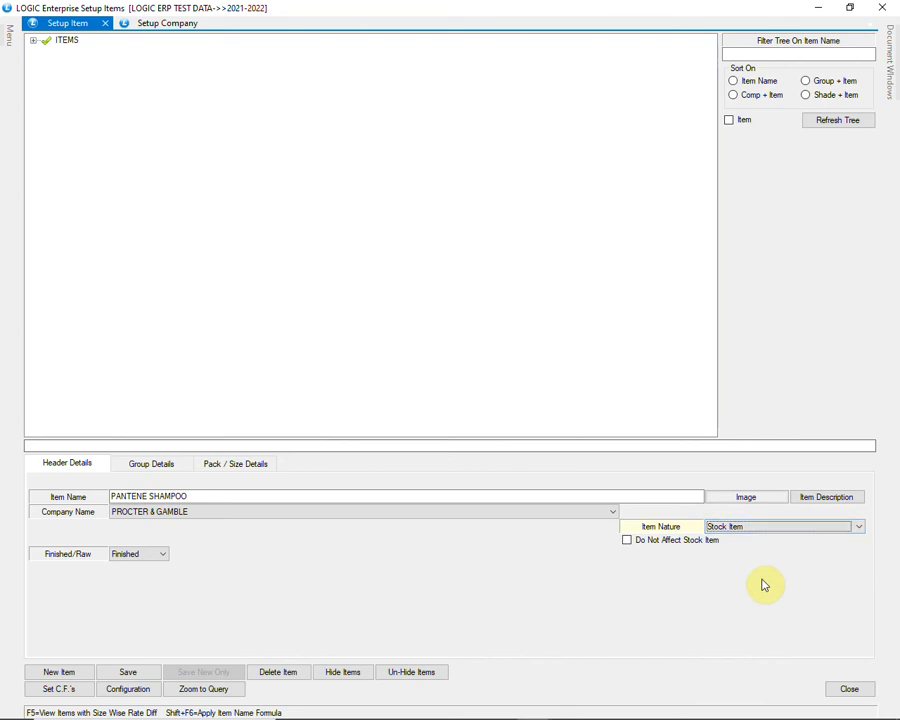
key(Return)
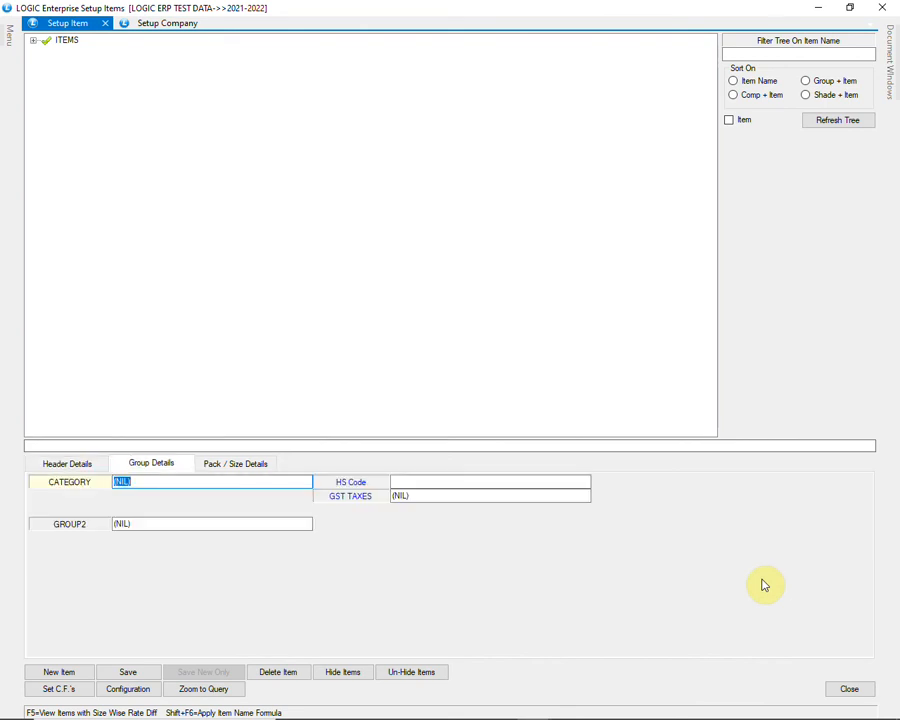
Step: Set CATEGORY to SHAMPOO, leave GROUP2 empty, and inspect the HS Code field settings without changes
key(space)
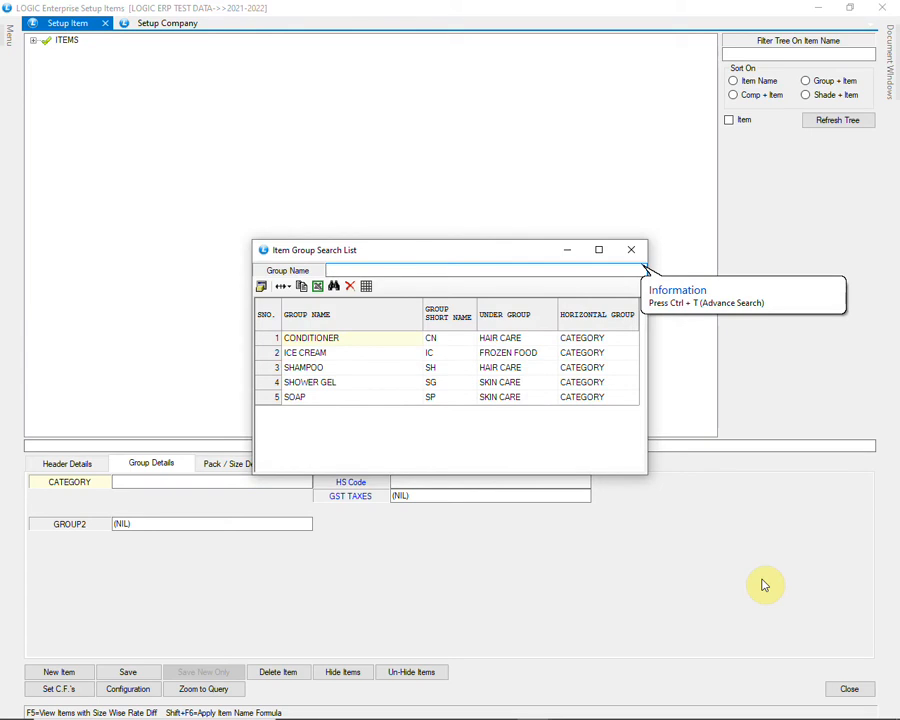
key(Down)
key(Down)
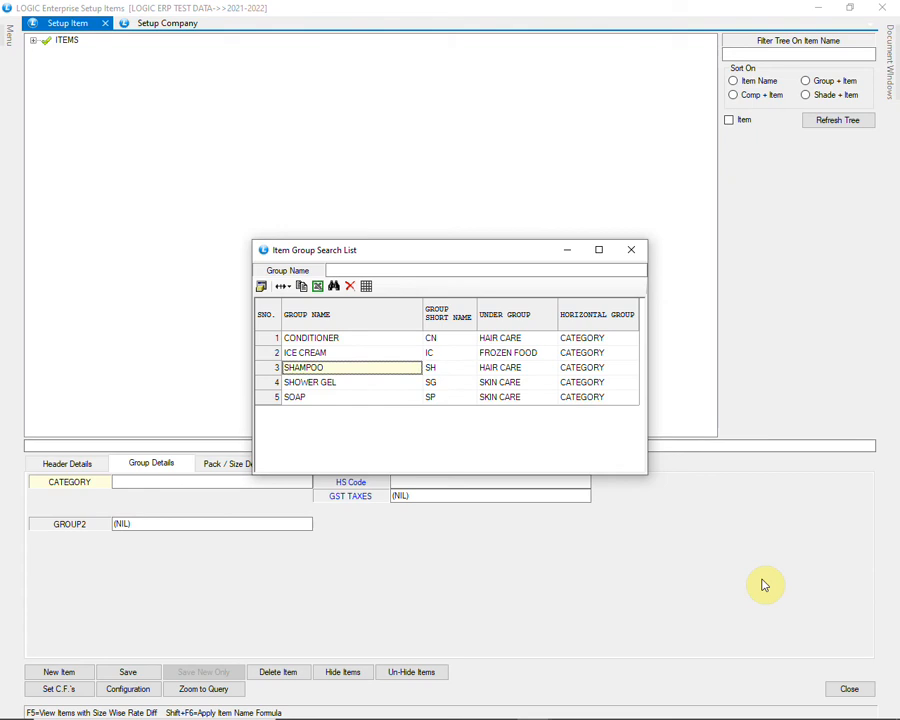
key(Return)
key(space)
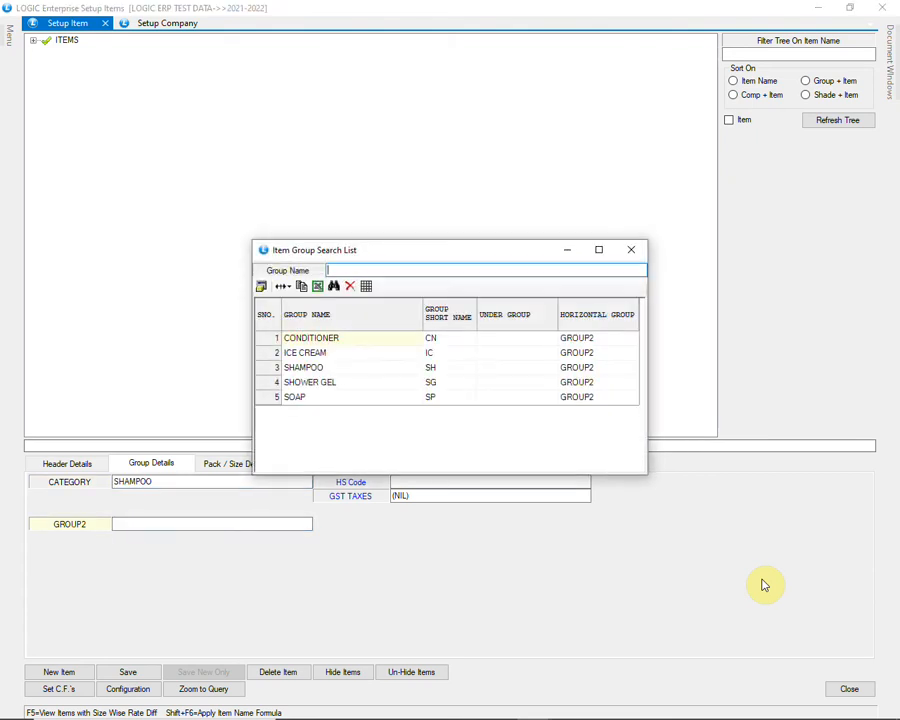
click(632, 250)
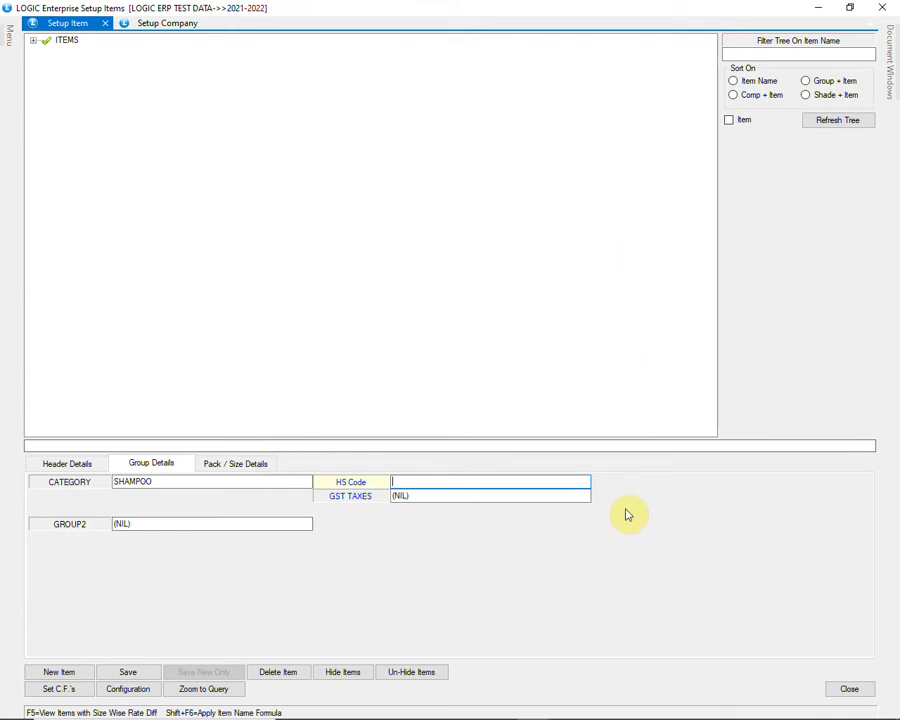
right_click(372, 487)
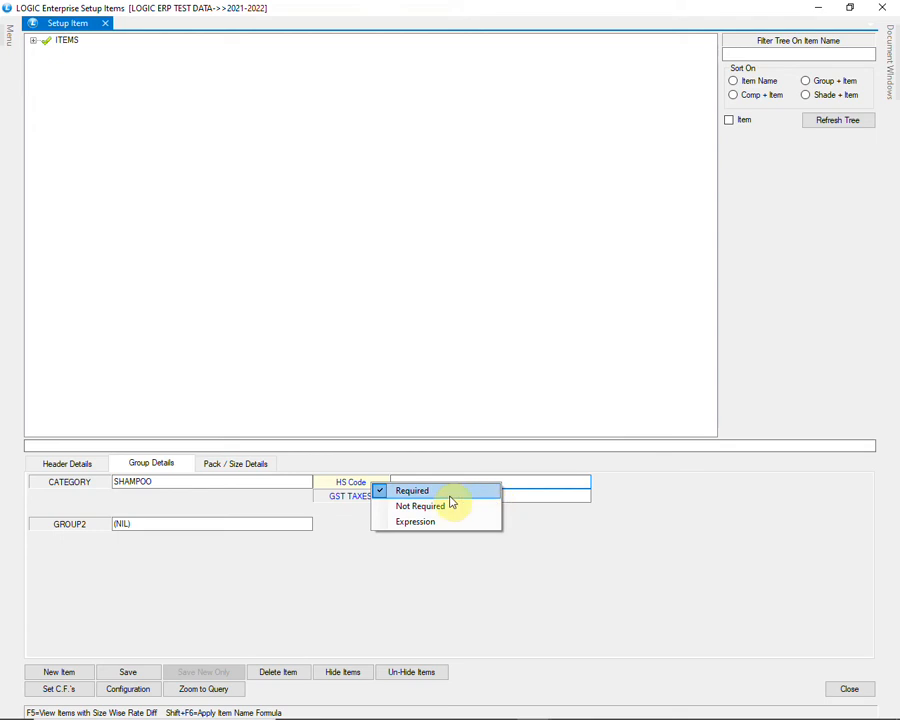
click(340, 512)
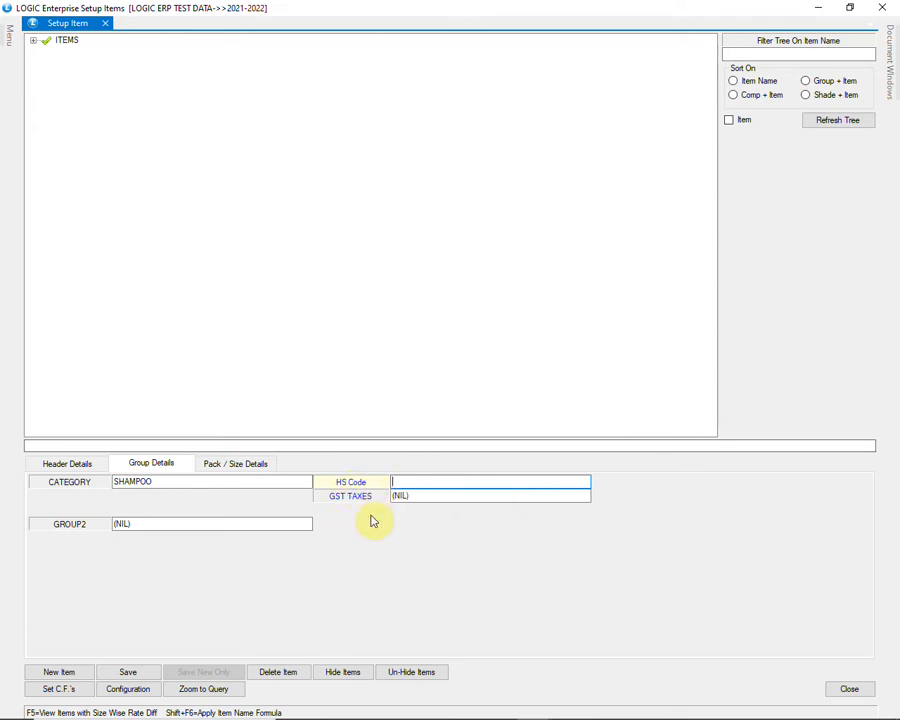
Step: Search HS code 3305, pick 330510, and choose 5% in GST TAXES
key(F1)
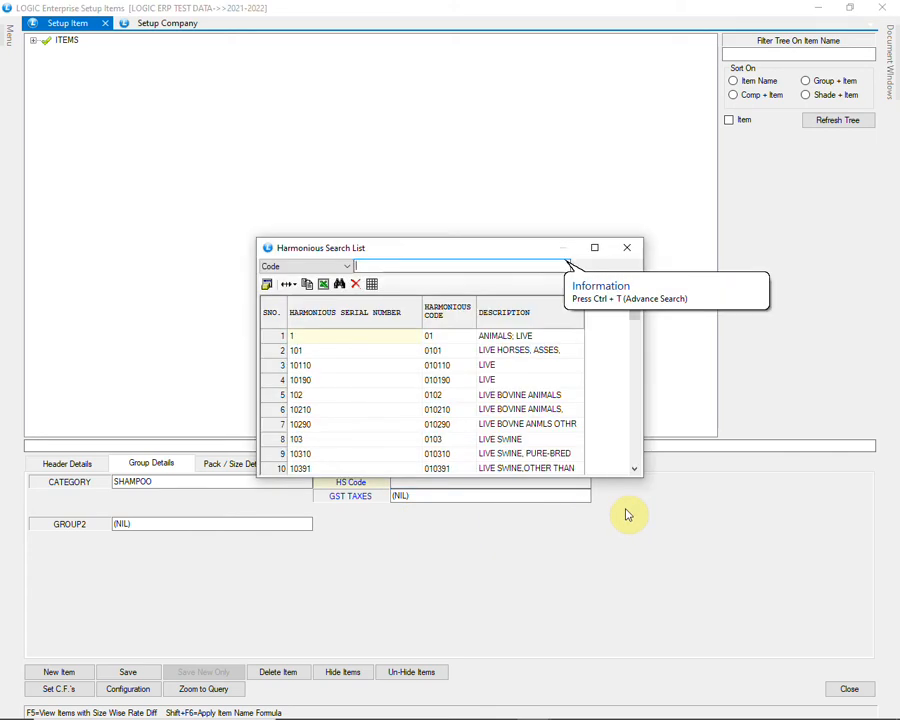
text(3305)
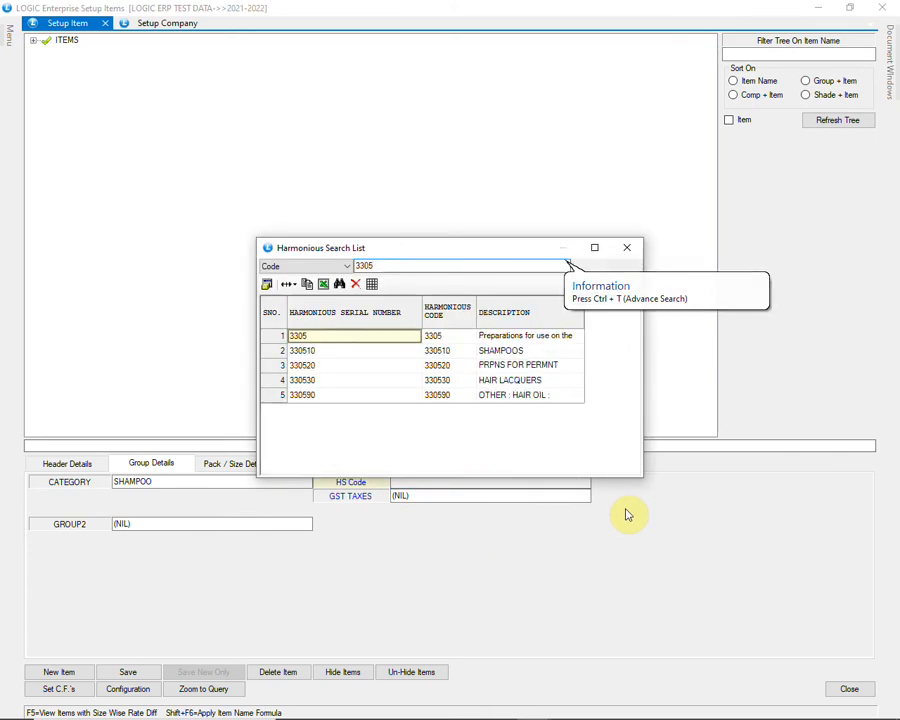
key(Down)
key(Down)
key(Return)
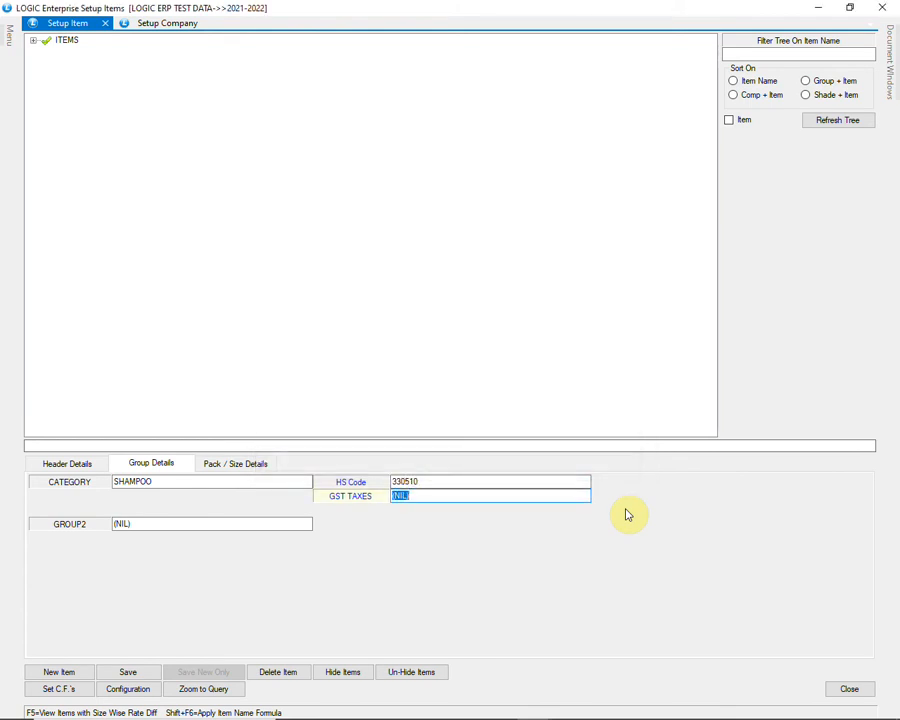
key(Return)
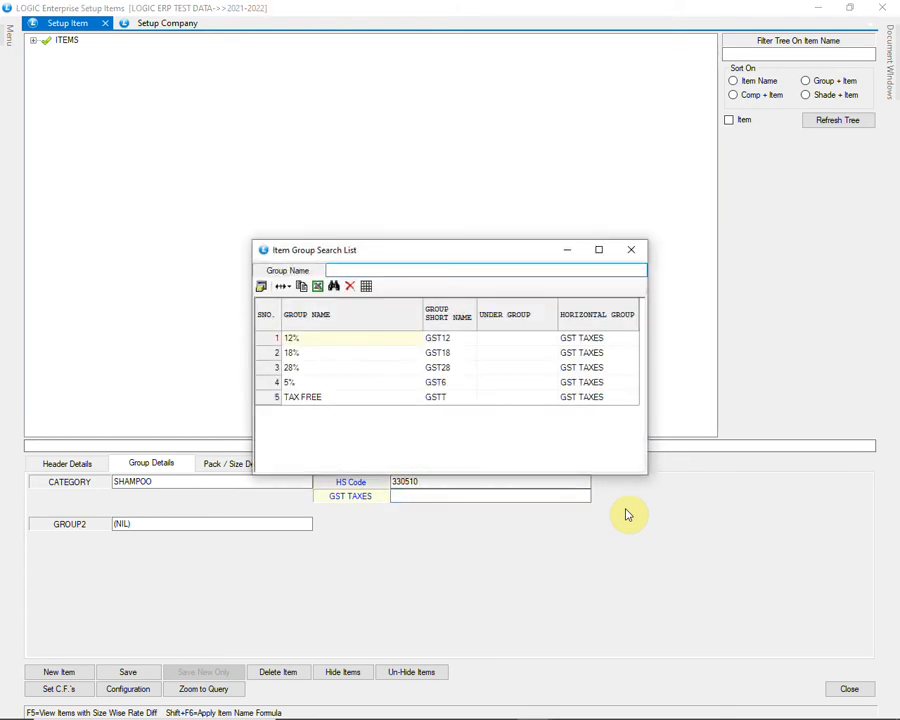
key(Down)
key(Down)
key(Down)
key(Down)
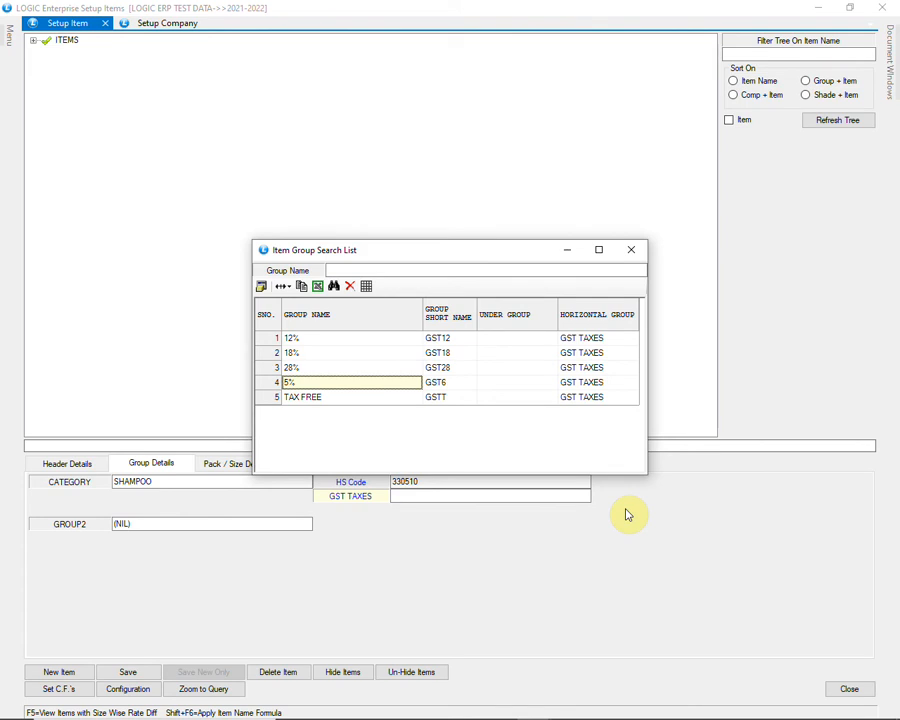
key(Return)
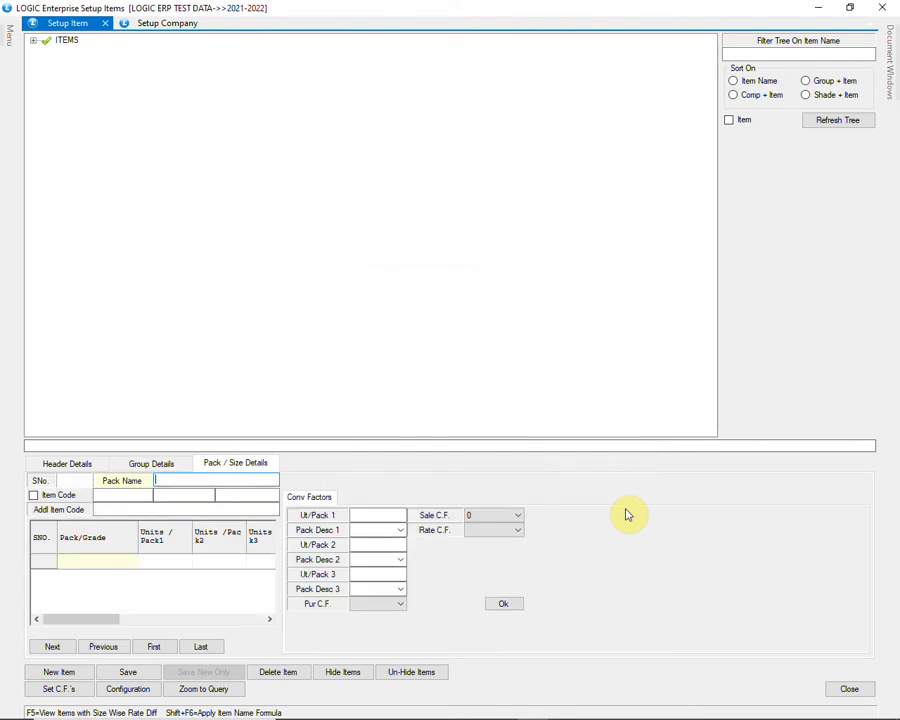
Step: Create a new 7.5 ML pack with short name 7.5 ML and use it as the pack name
text(7)
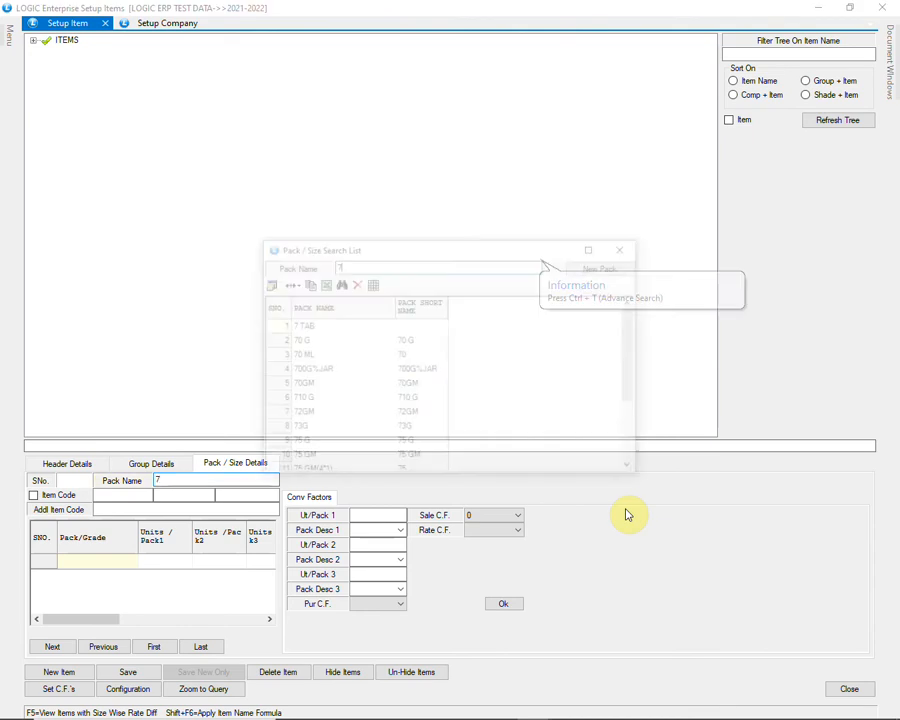
text(.5 ML)
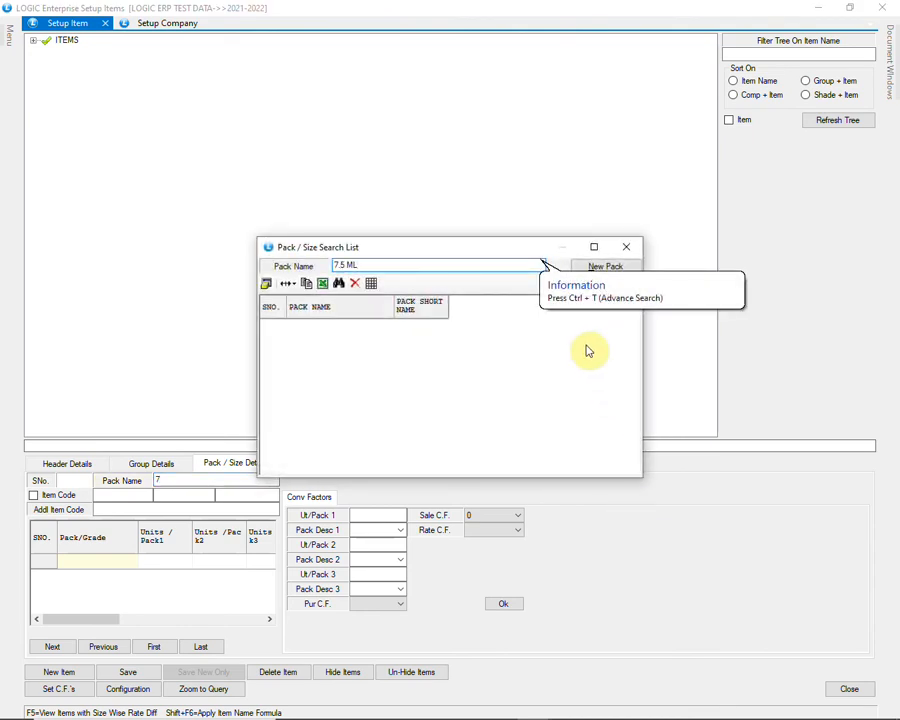
click(605, 266)
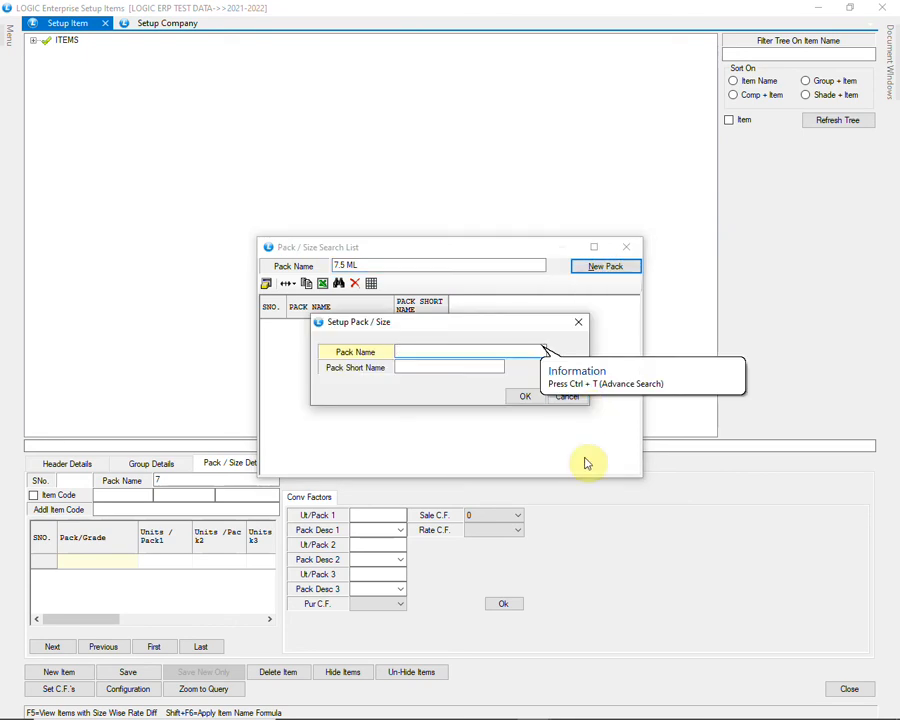
text(7.5 ML)
key(Return)
text(7.5 ML)
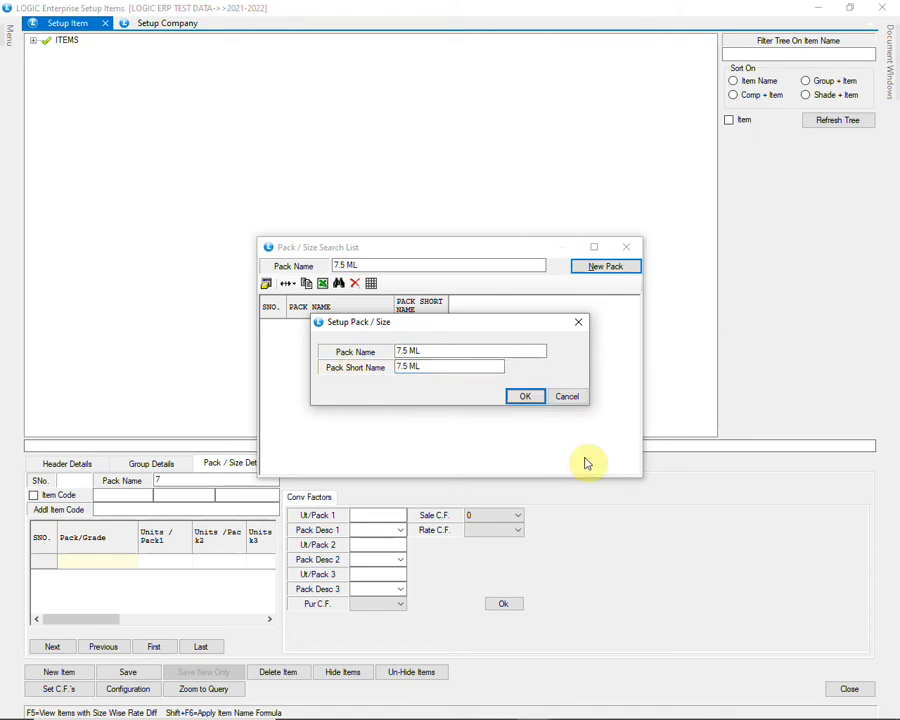
key(Return)
key(Return)
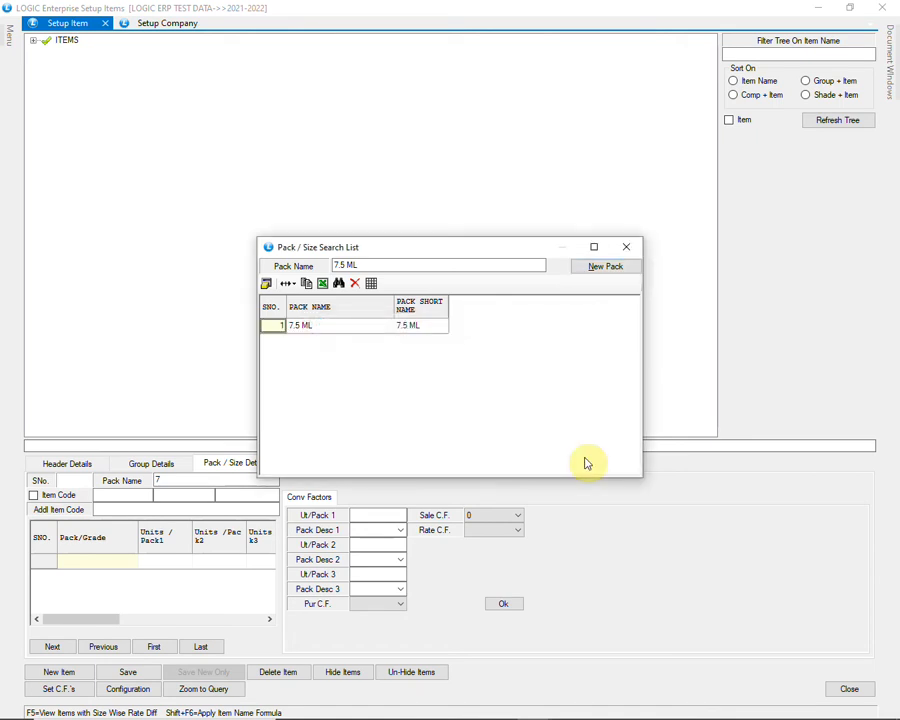
key(Return)
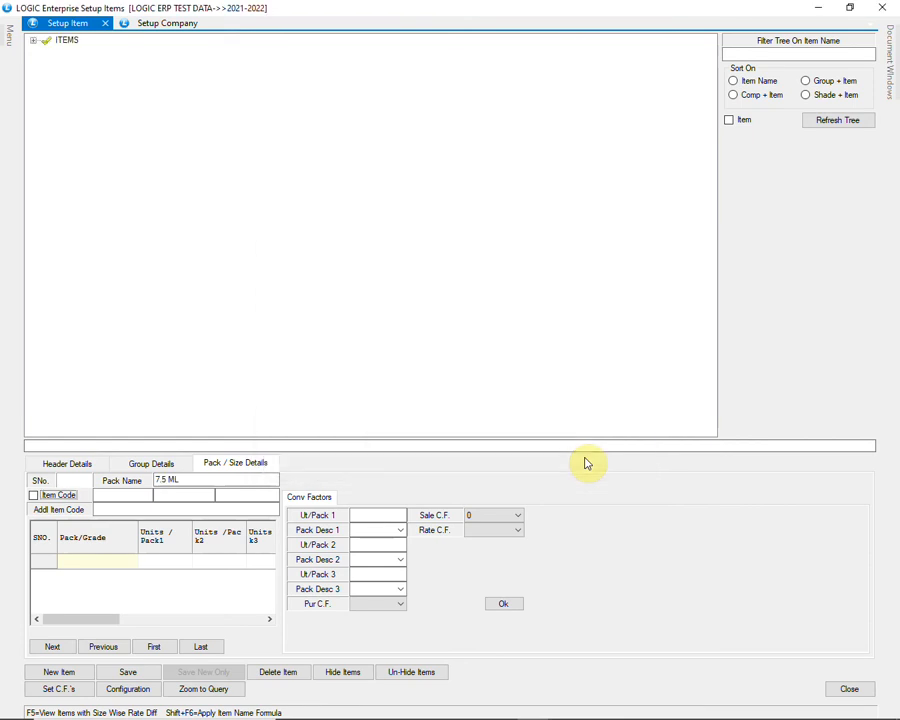
key(Tab)
key(Tab)
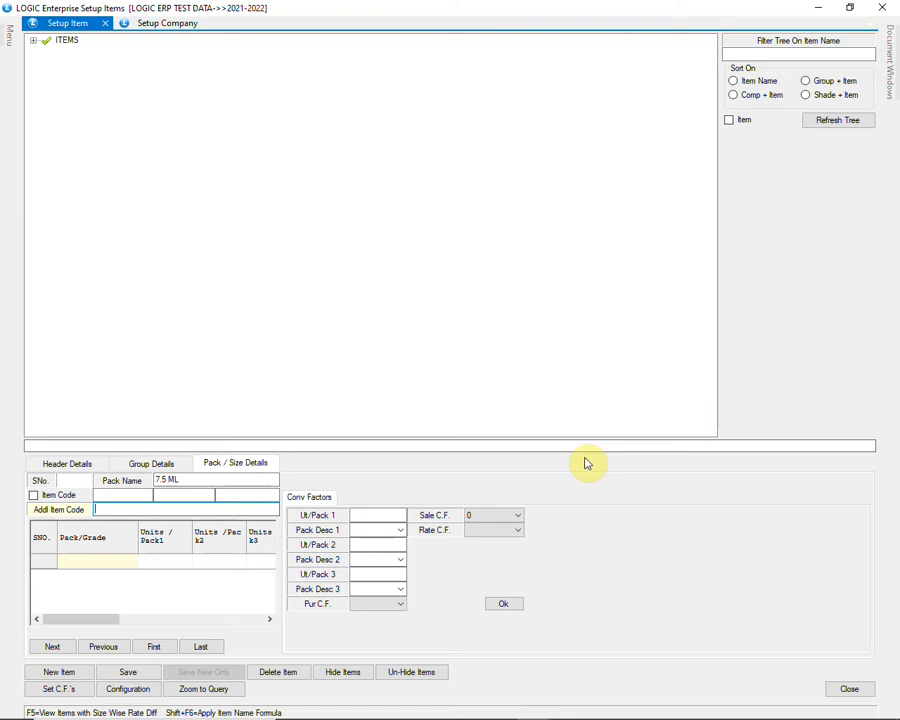
Step: Enter pack levels 32 per 'sachet pack' and 160 per 'case' for the 7.5 ML row
key(Tab)
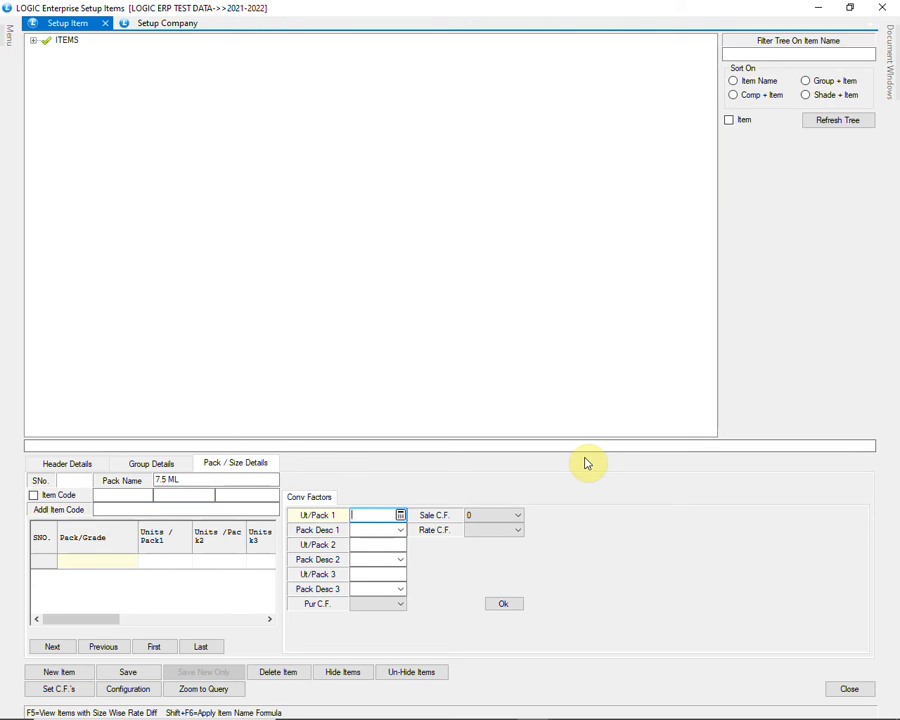
text(32)
key(Tab)
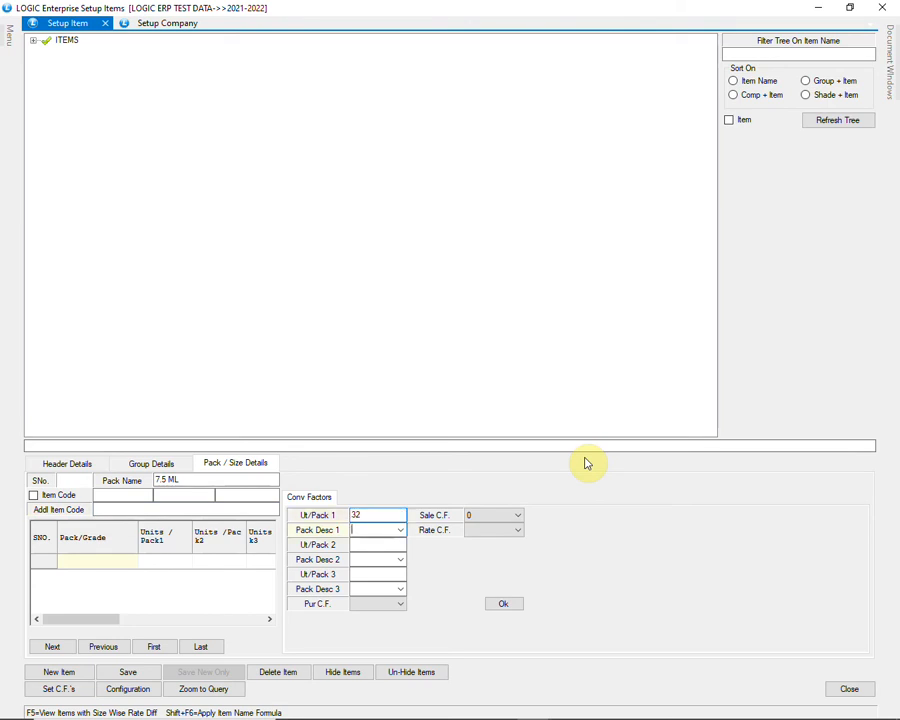
text(sachet pack)
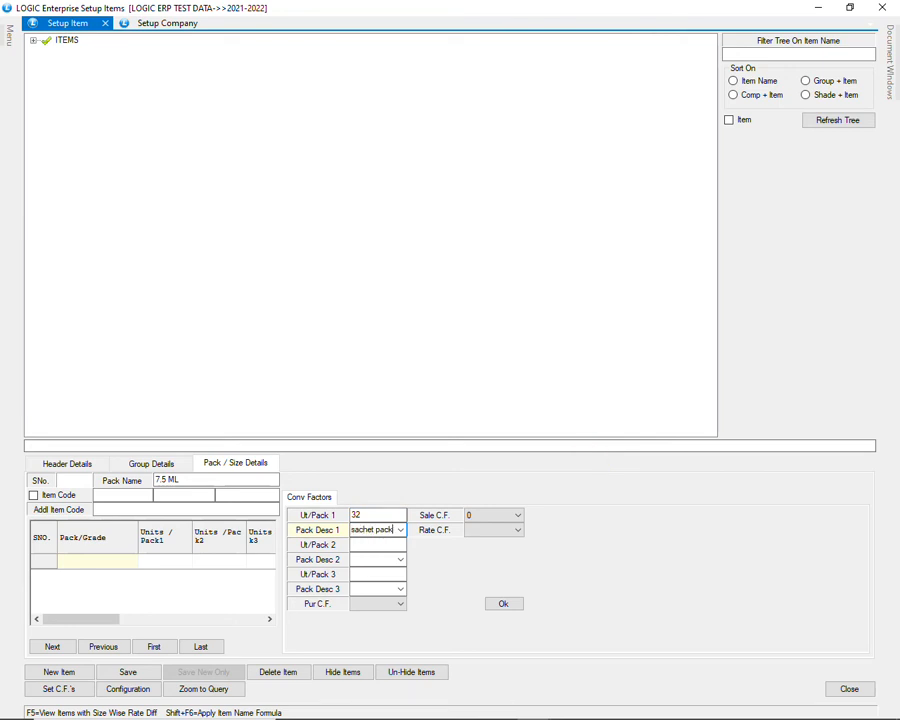
key(Tab)
text(160)
key(Tab)
text(case)
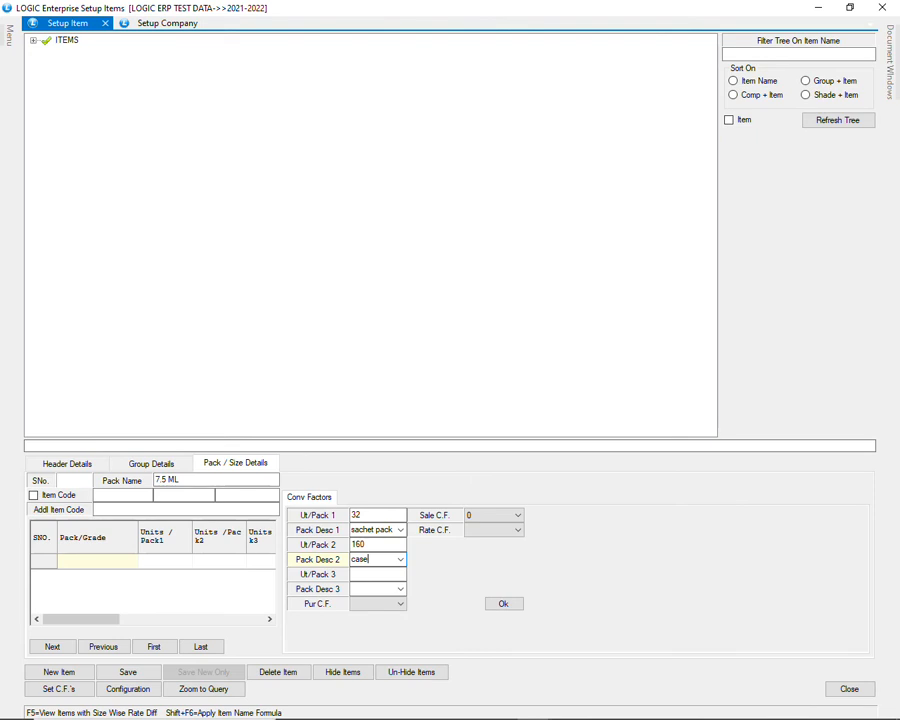
Step: Leave the third pack level empty, set Pur C.F. 2, Sale C.F. 1, Rate C.F. 0, and add the row
key(Return)
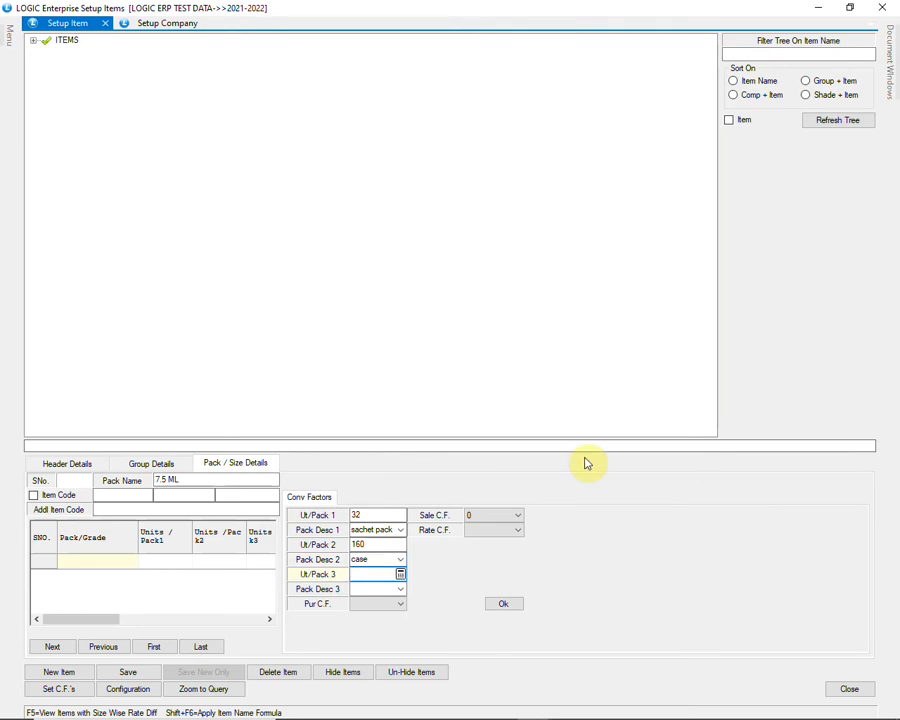
key(Return)
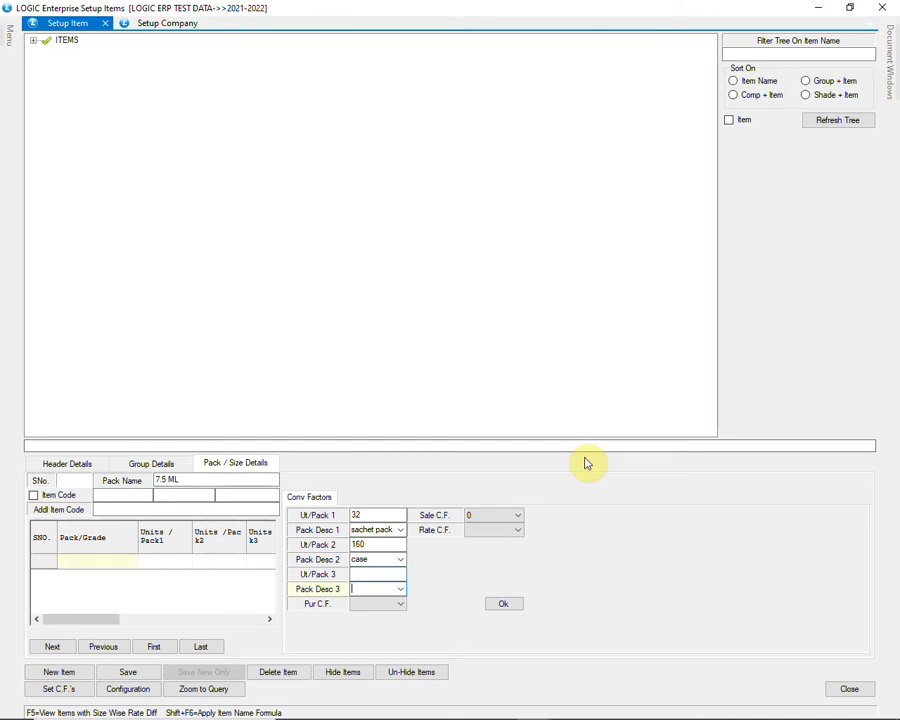
key(Return)
key(Down)
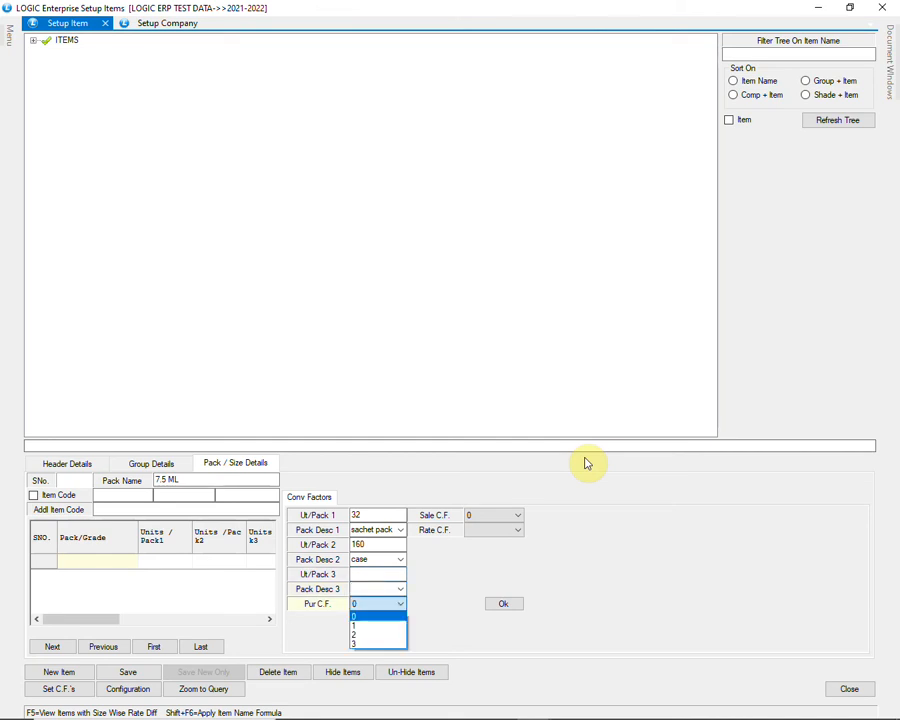
key(Down)
key(Down)
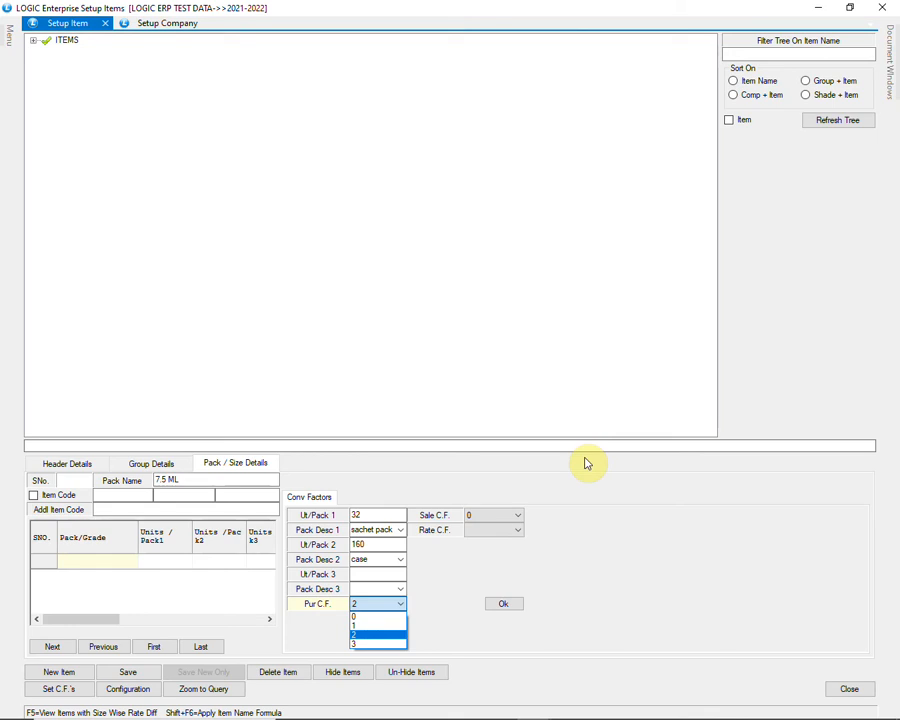
key(Return)
key(Down)
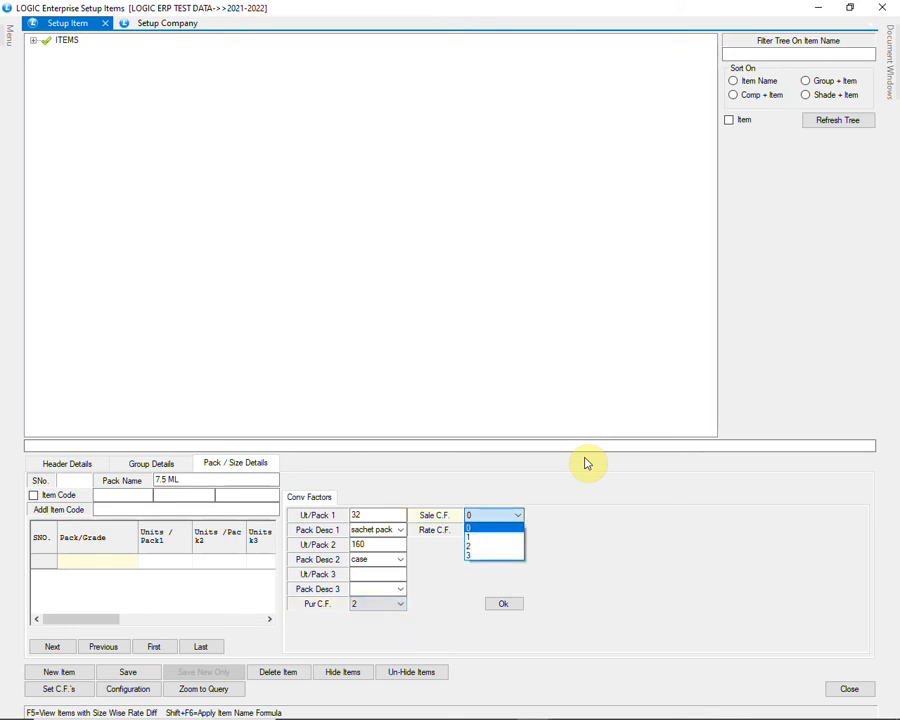
key(Down)
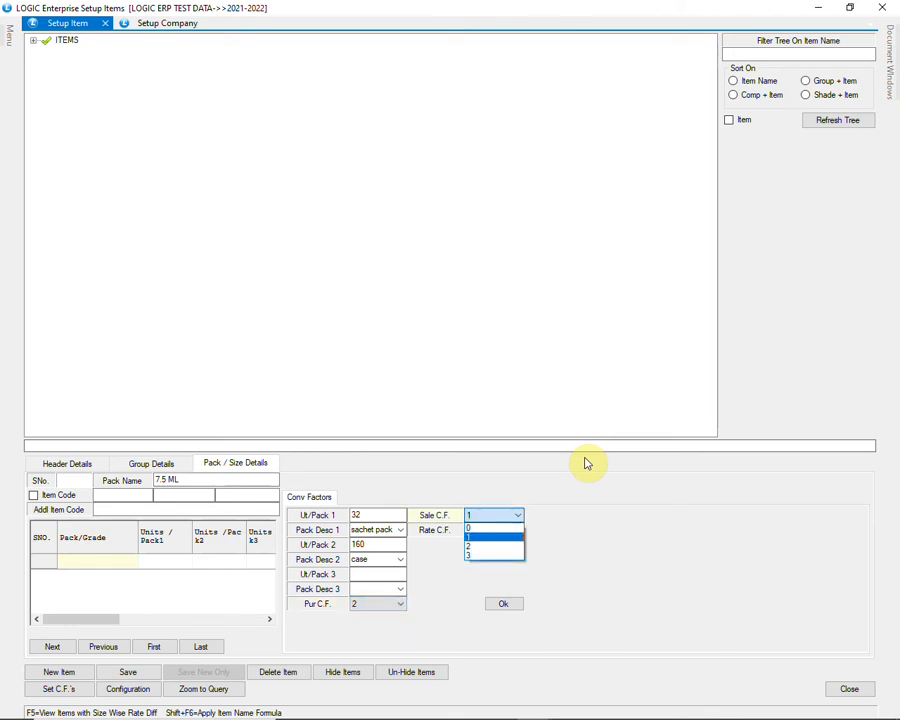
key(Return)
key(Down)
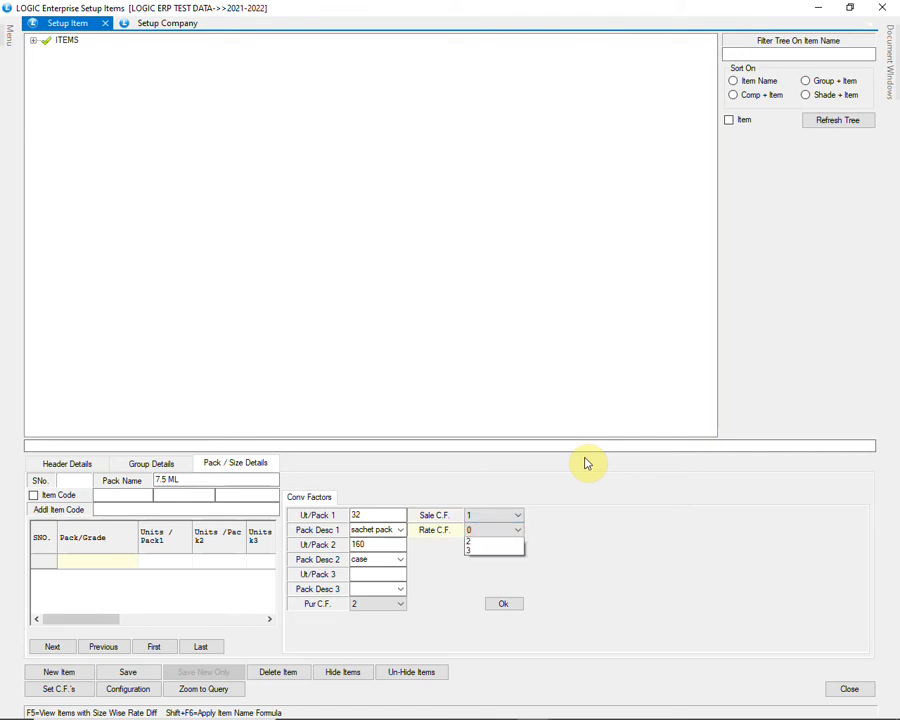
key(Return)
key(Return)
key(Return)
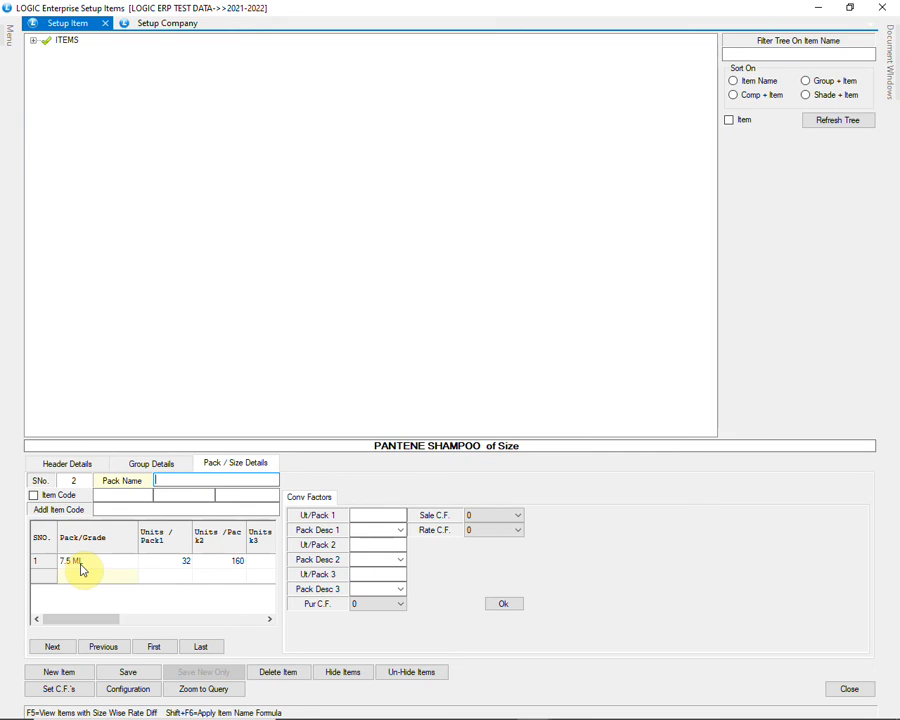
Step: Review the saved 7.5 ML pack row and its 160 per-case quantity
drag(90, 623, 103, 626)
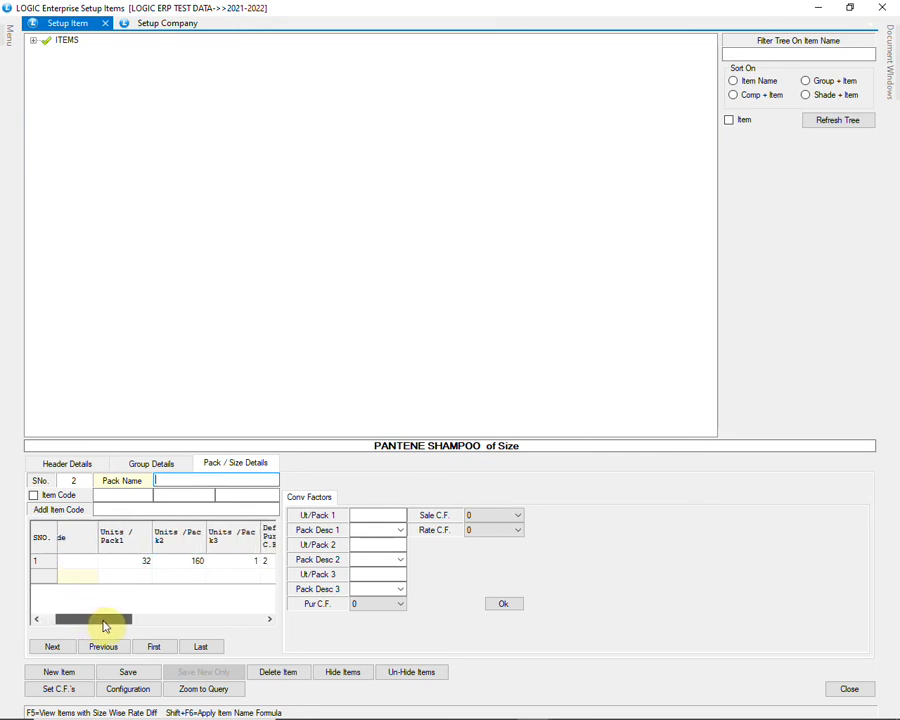
click(124, 560)
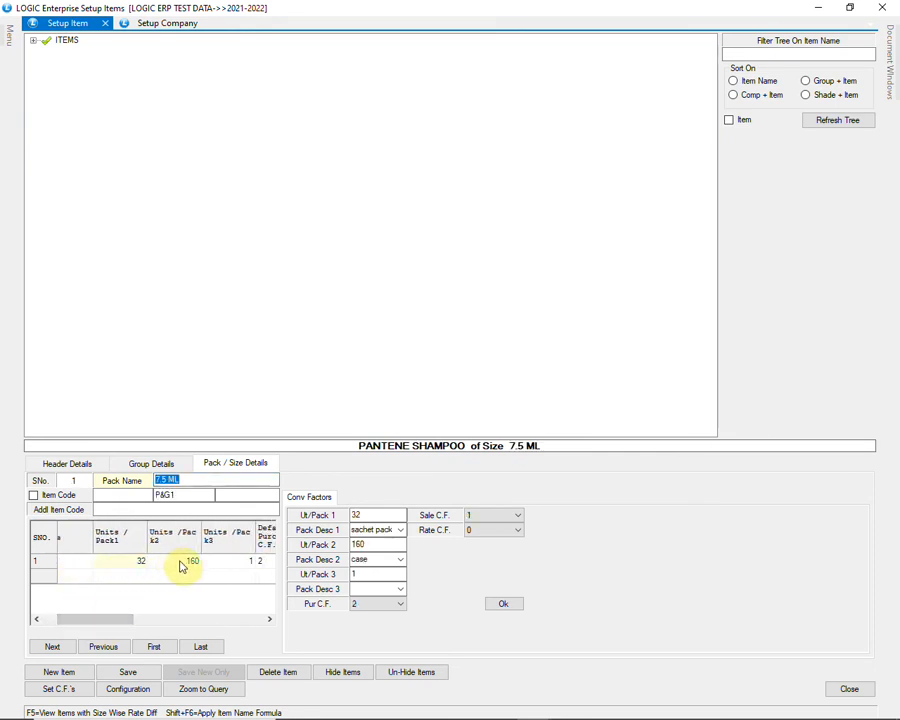
click(178, 563)
drag(121, 619, 71, 606)
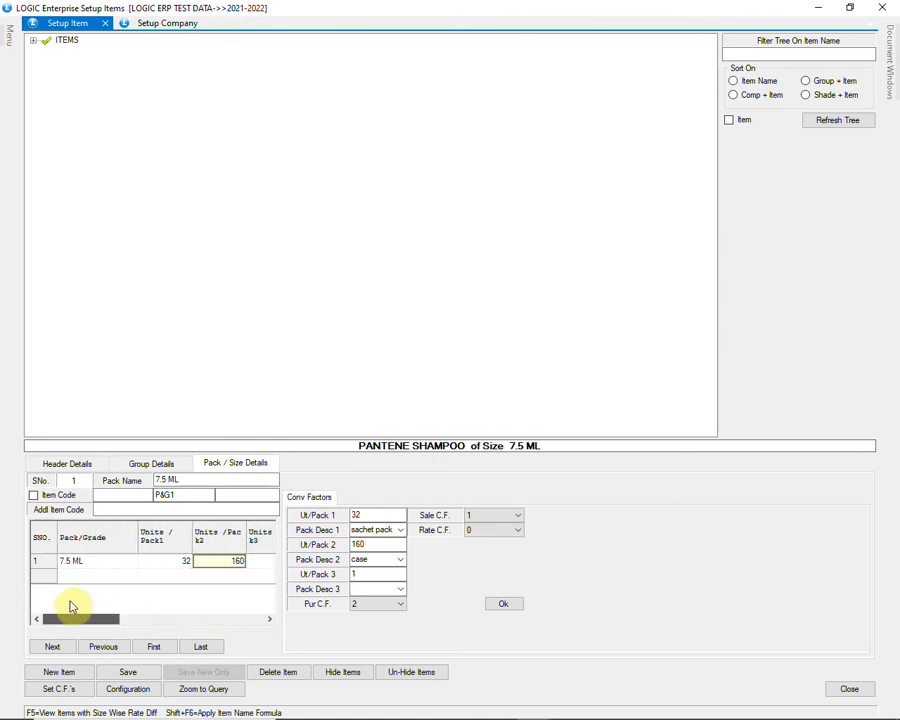
Step: Start a new pack row using 180 ML with 24 units per 'case'
click(84, 578)
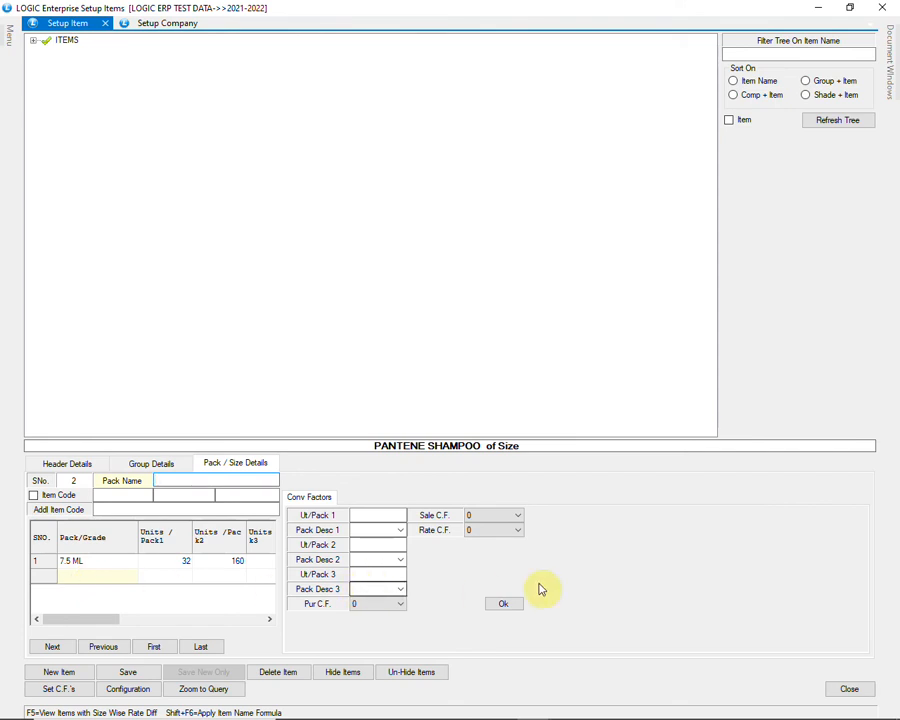
text(180 ML)
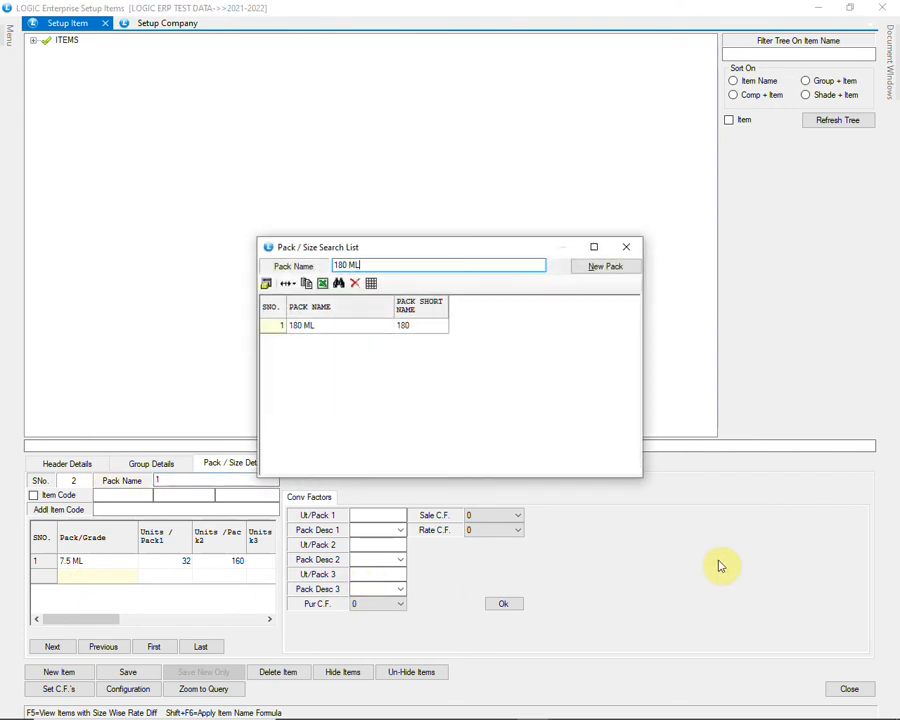
key(Down)
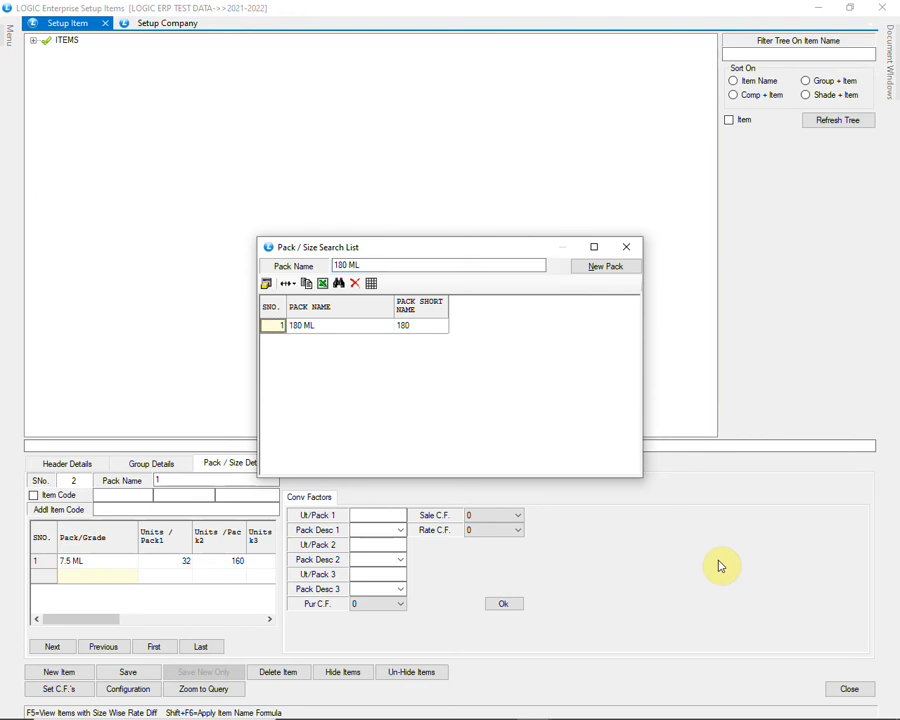
key(Return)
key(Return)
key(Return)
key(Return)
key(Return)
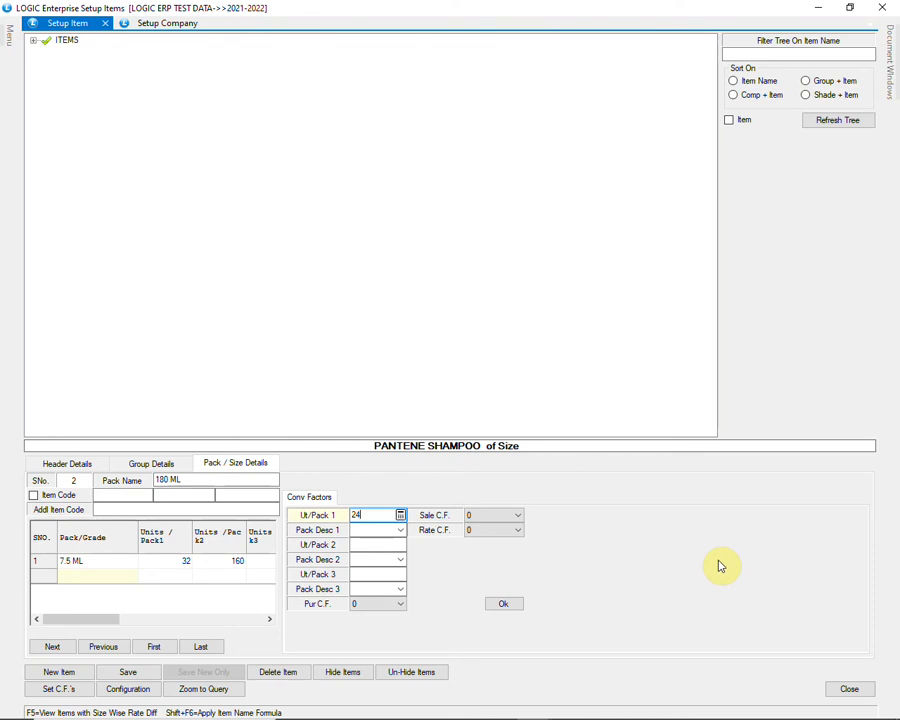
key(Return)
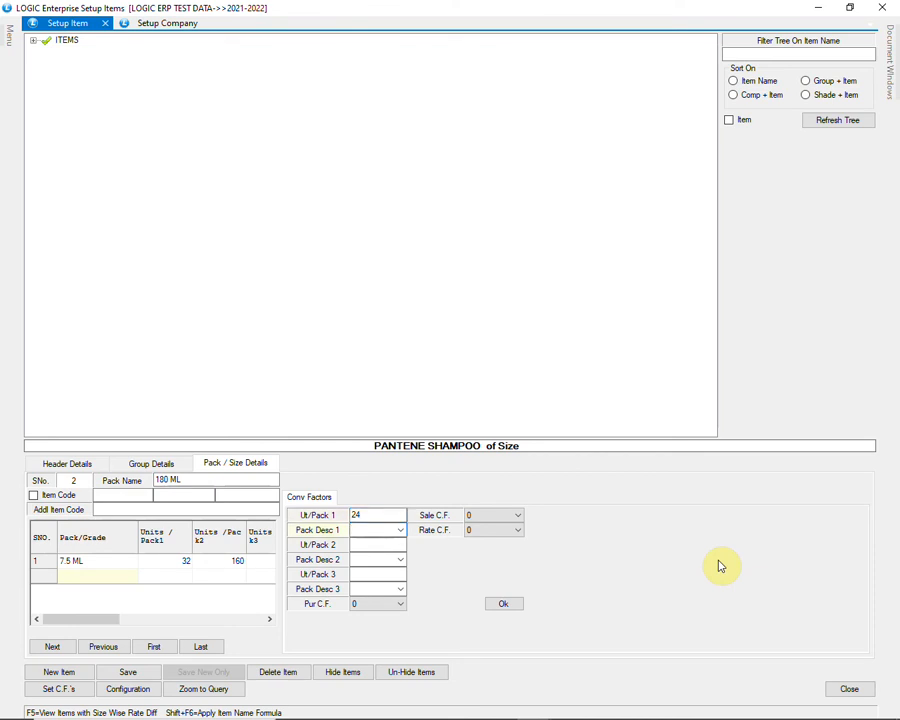
text(c)
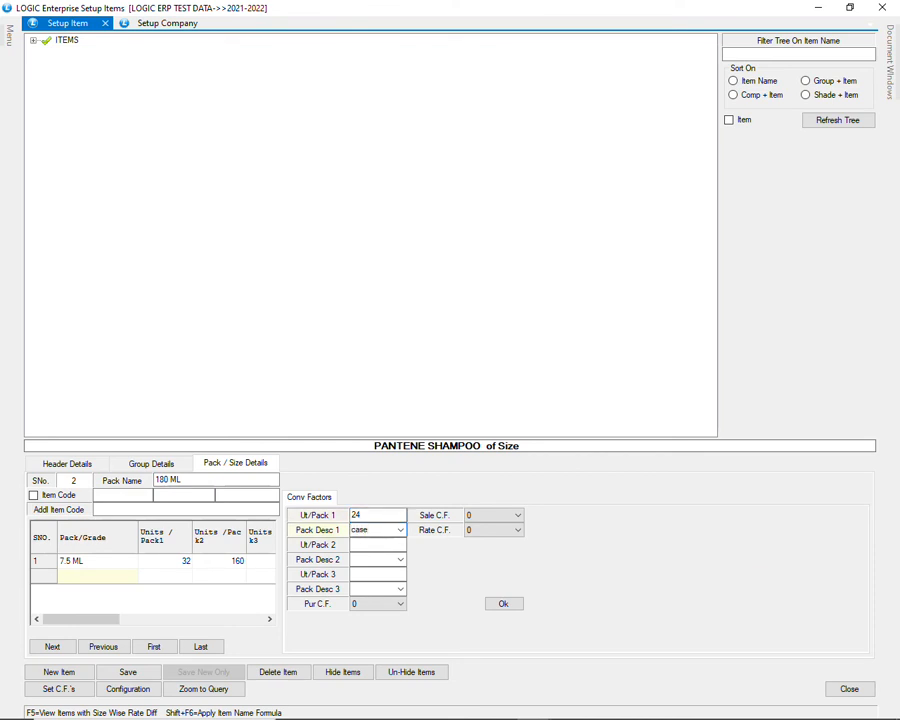
text(ase)
key(Return)
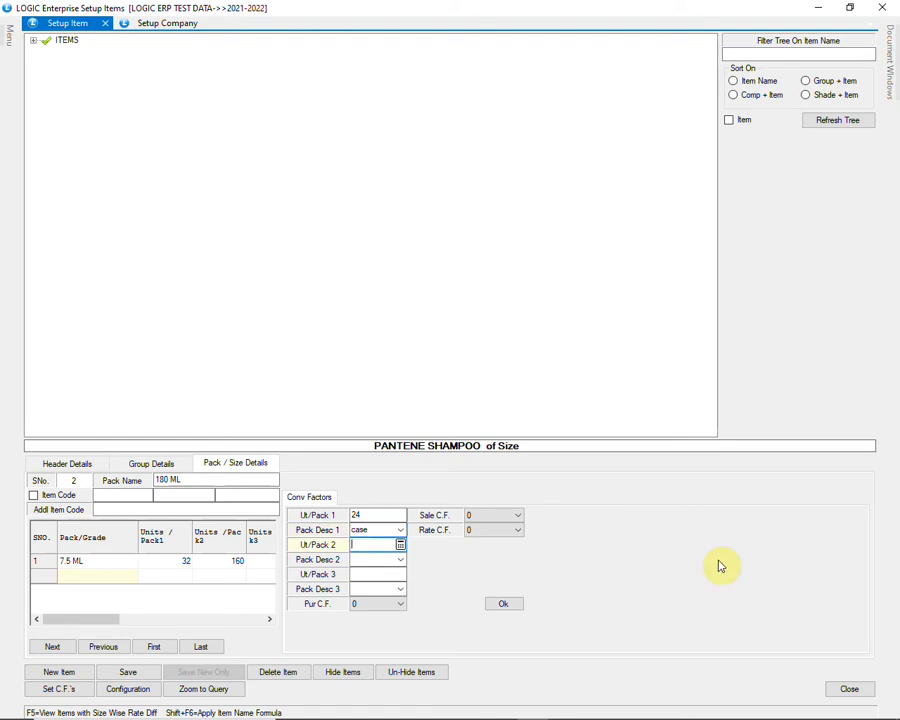
Step: Set the 180 ML row's purchase conversion factor to 1 and add the row
key(Return)
key(Return)
key(Return)
key(Return)
key(alt+Down)
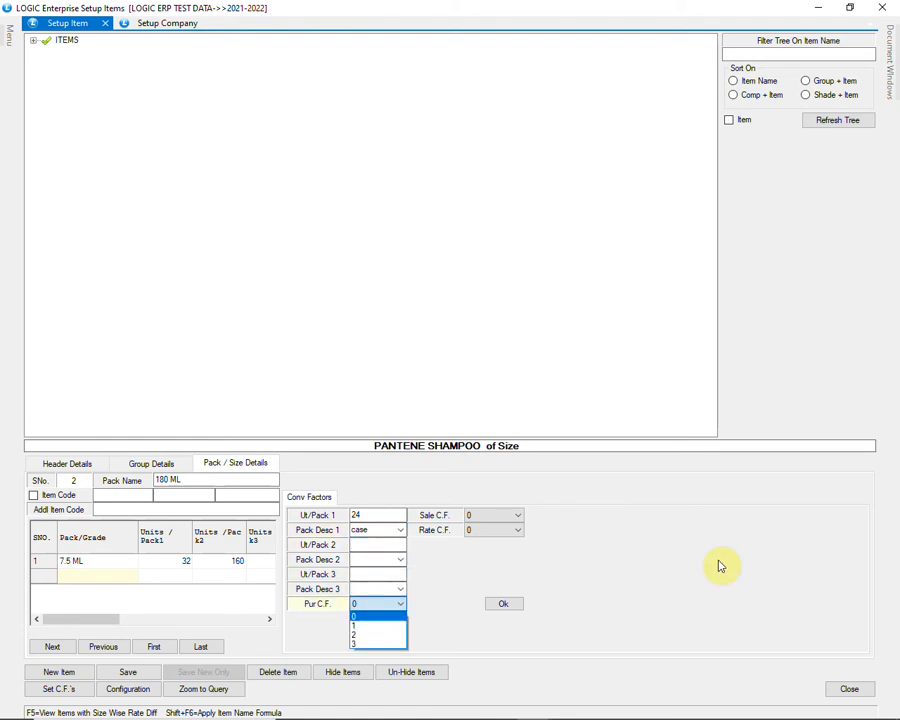
key(Down)
key(Return)
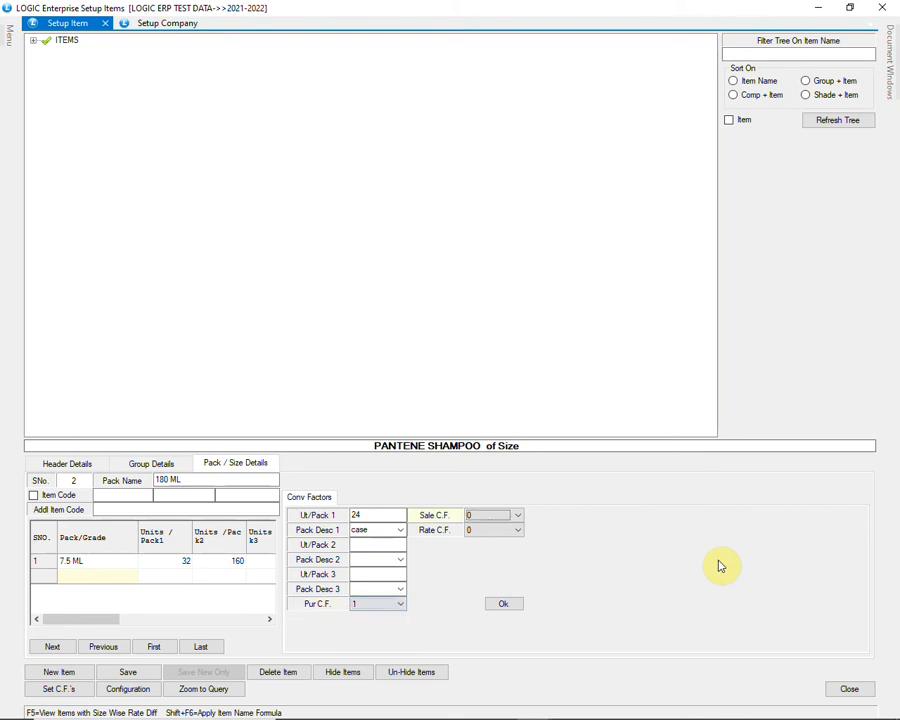
key(alt+Down)
key(Down)
key(Return)
key(Return)
key(Return)
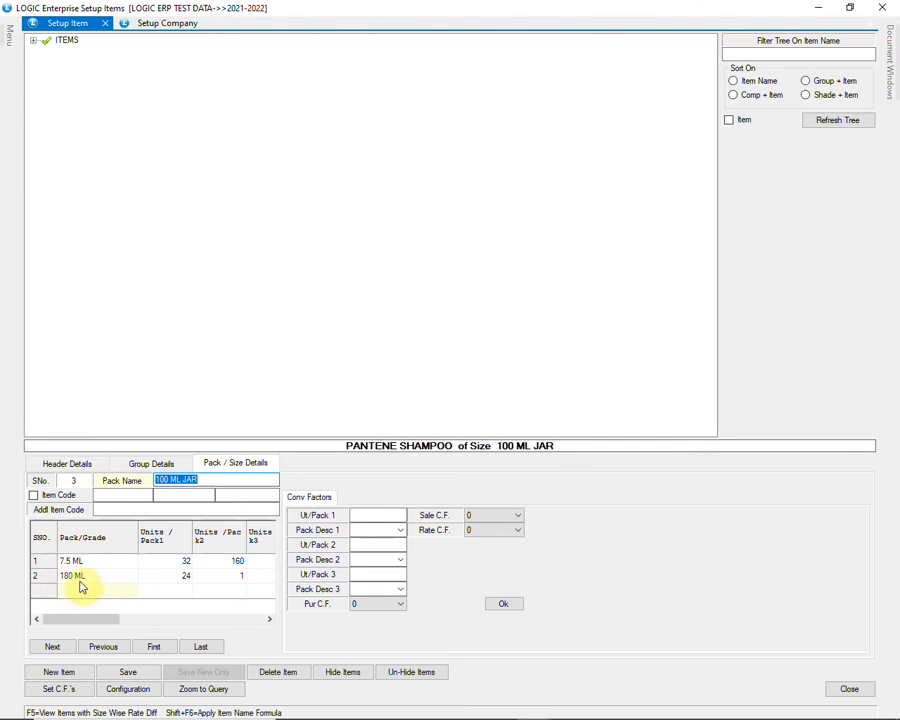
Step: Save PANTENE SHAMPOO, then reload it from the item tree filtered by 'PA'
click(145, 677)
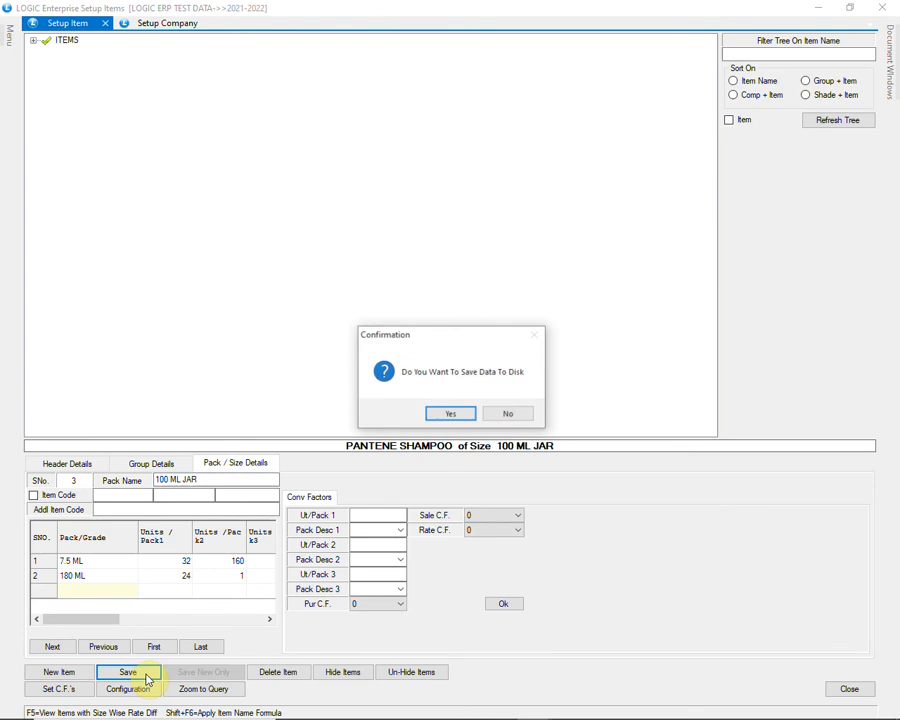
click(448, 413)
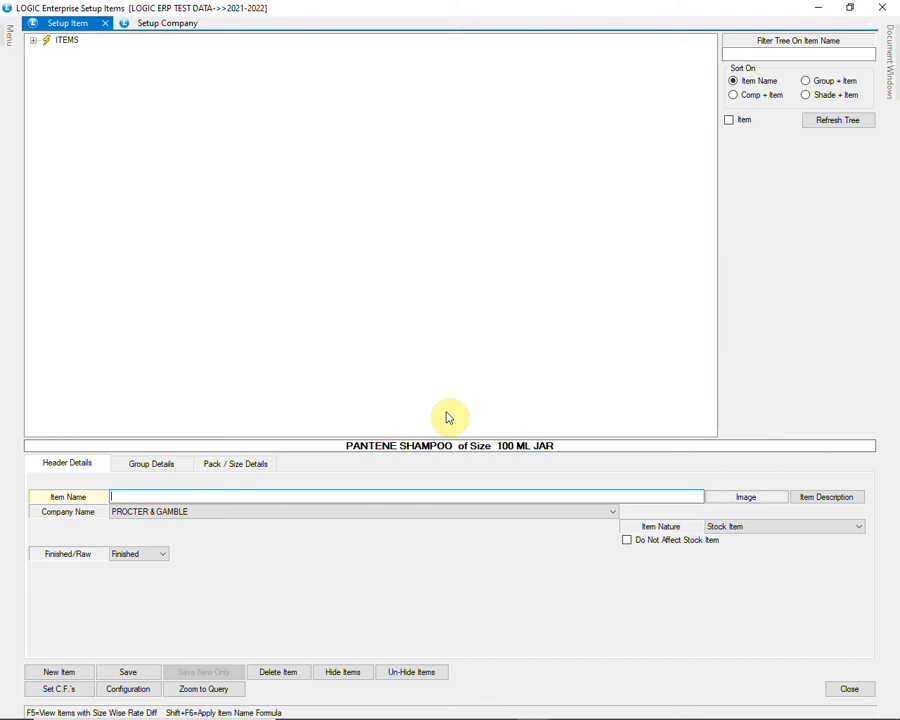
click(726, 54)
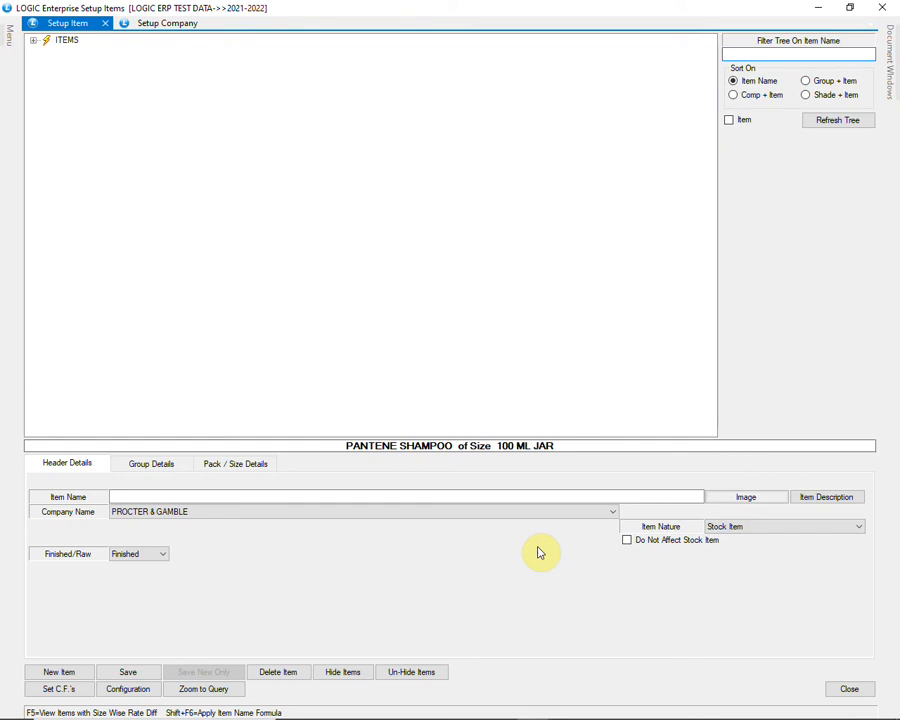
text(PA)
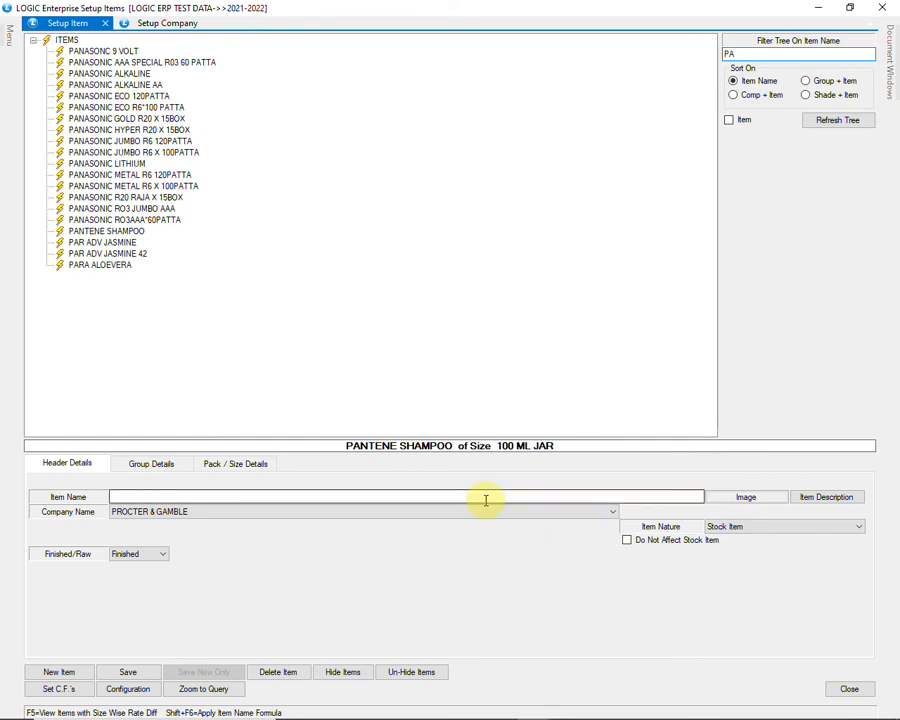
click(108, 233)
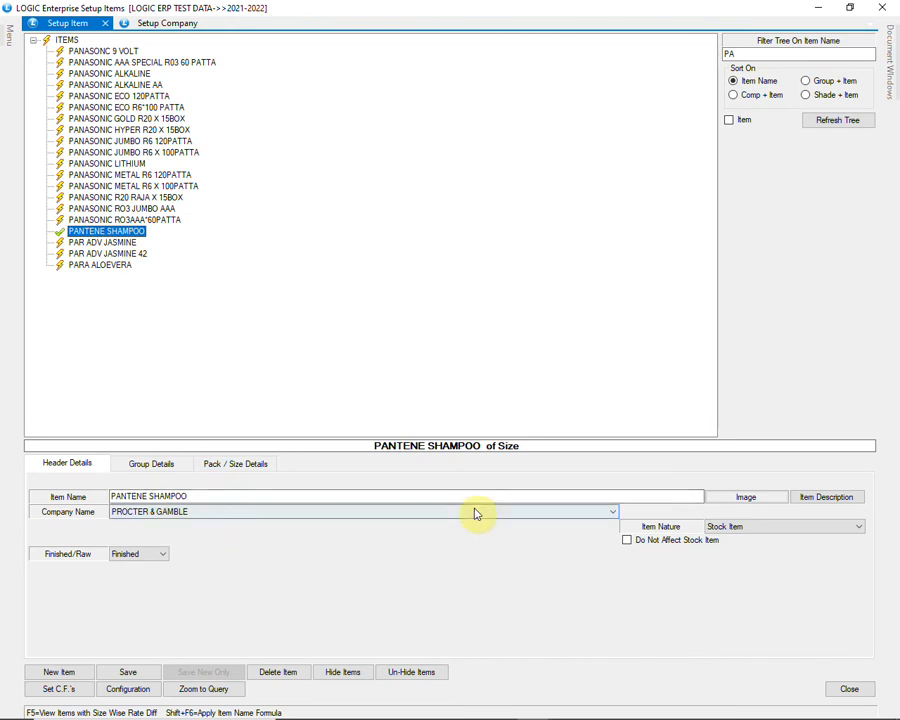
Step: Check its group details and 7.5 ML and 180 ML pack sizes, then start a blank item
click(141, 466)
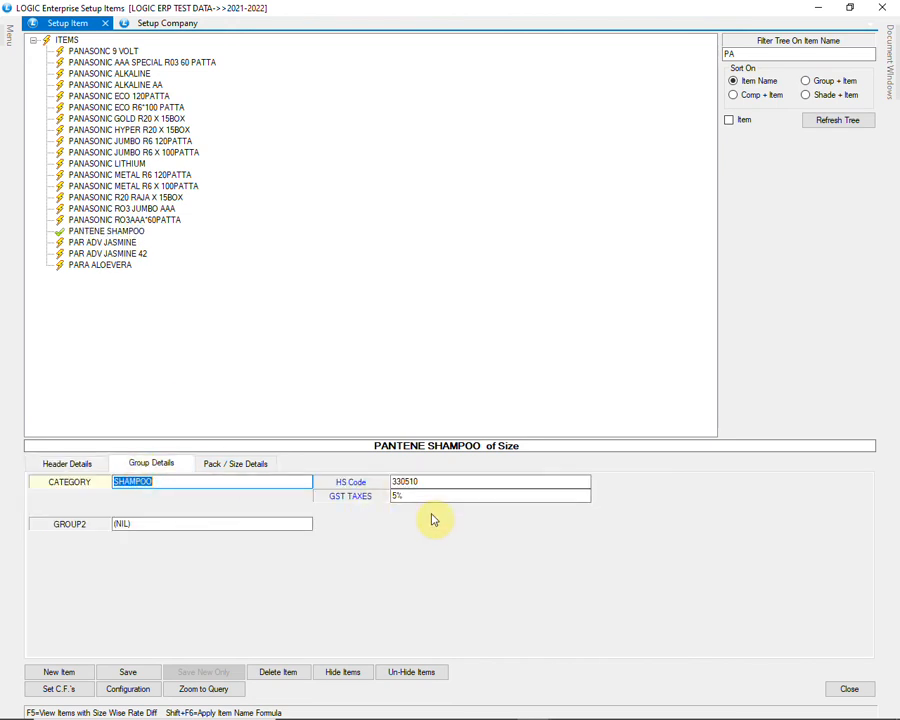
click(258, 466)
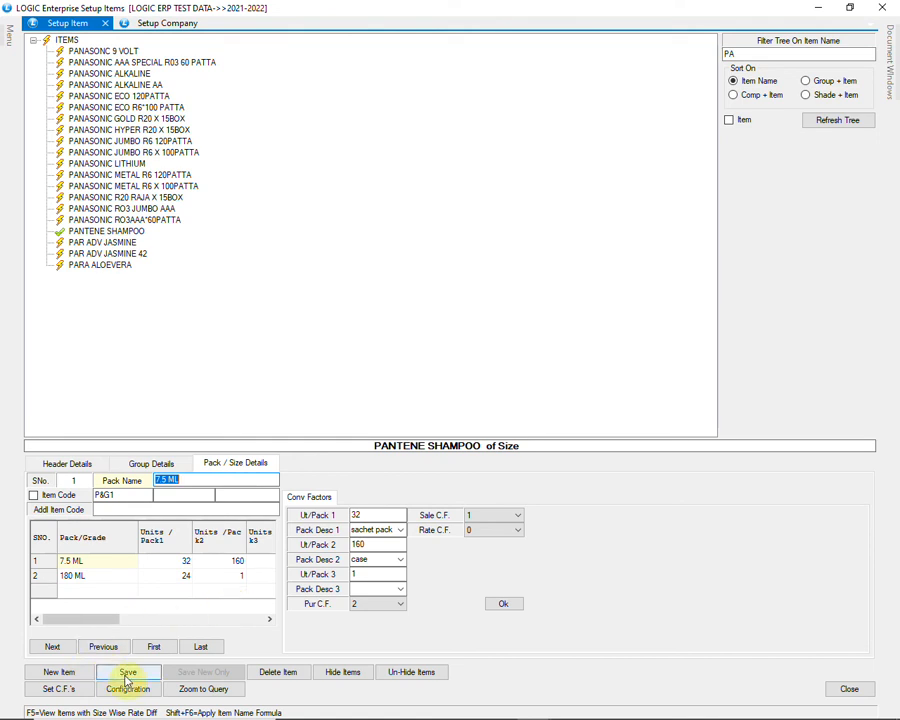
click(70, 672)
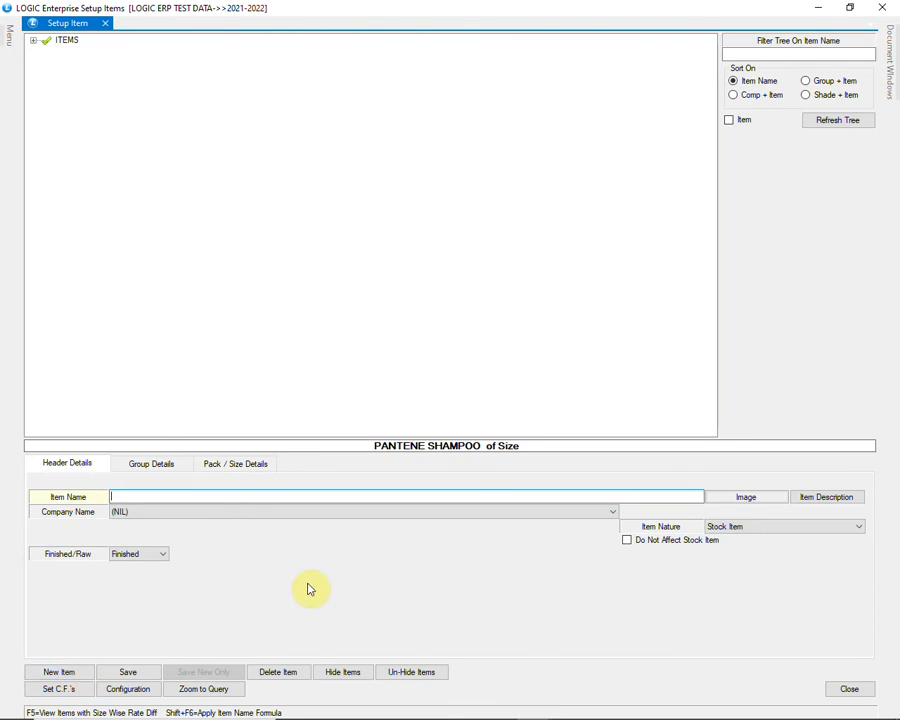
Step: Set the default purchase, sale and rate conversion factors to 1, then check a new item's pack details
click(141, 692)
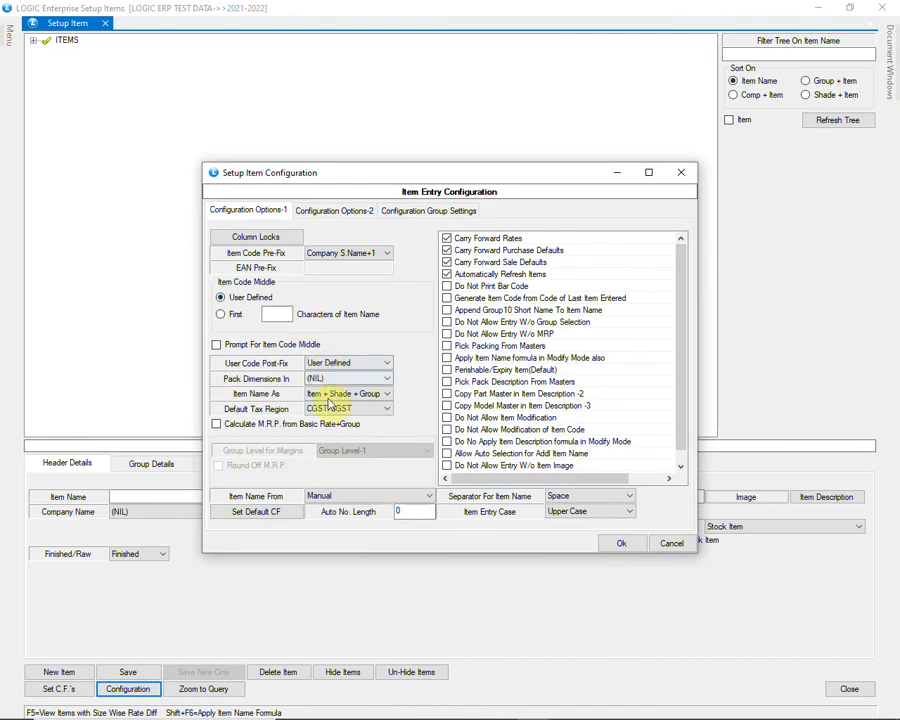
click(283, 516)
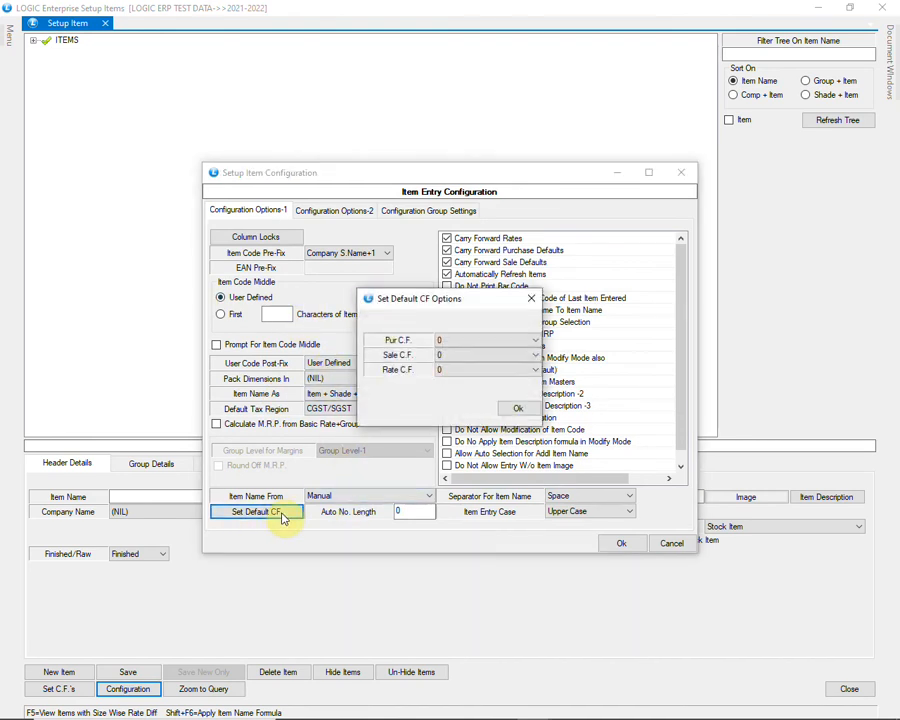
click(497, 342)
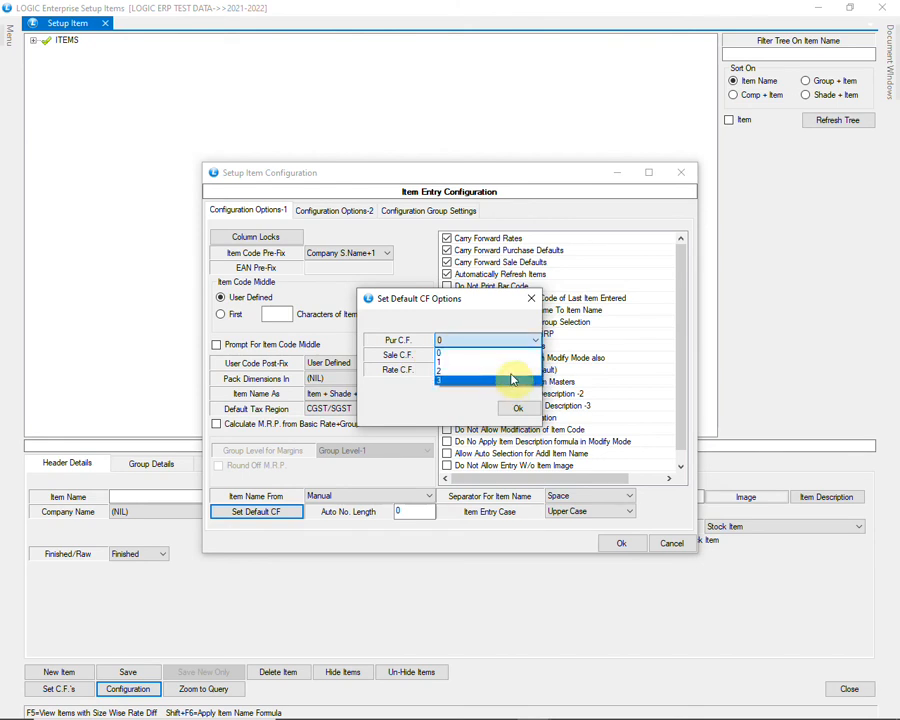
click(516, 363)
click(517, 358)
click(522, 376)
click(522, 376)
click(524, 390)
click(518, 408)
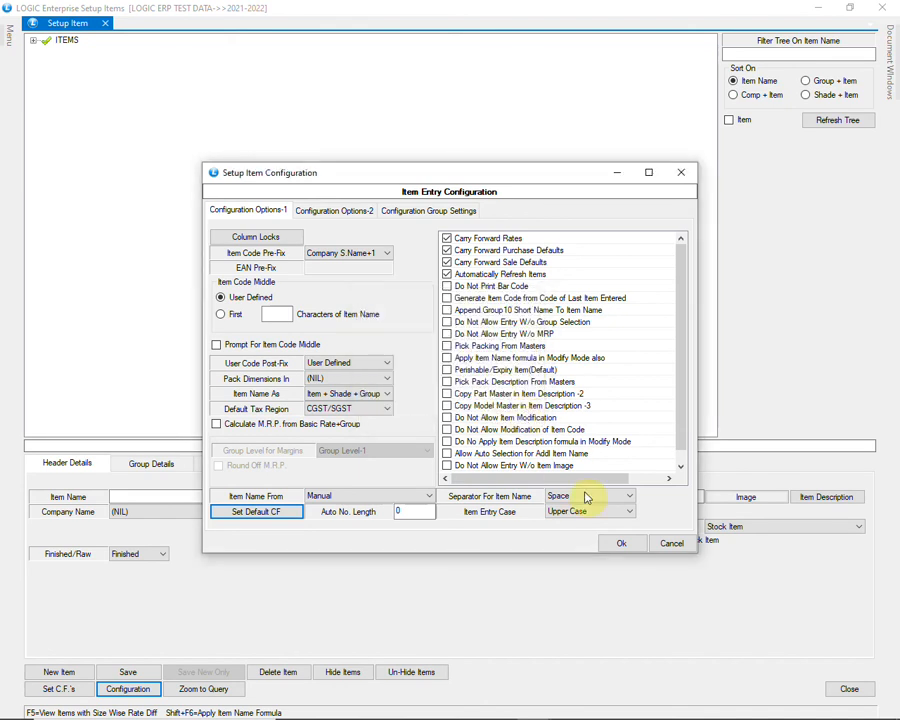
click(620, 543)
click(78, 671)
click(263, 465)
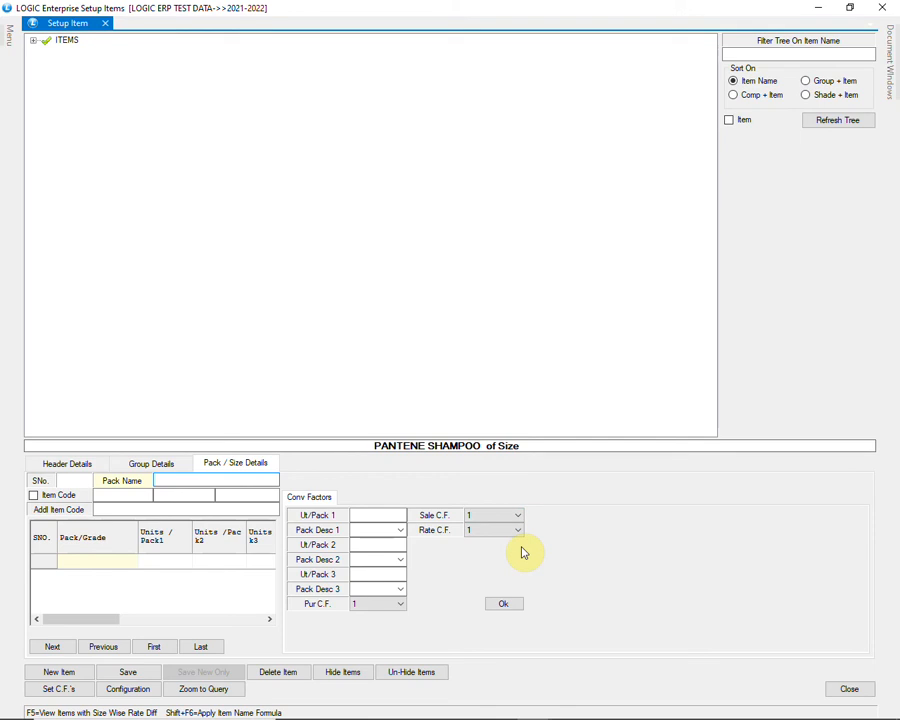
Step: Uncheck Purchase Defaults, Sale Defaults and Item Rates in Column Locks and save the configuration
click(129, 690)
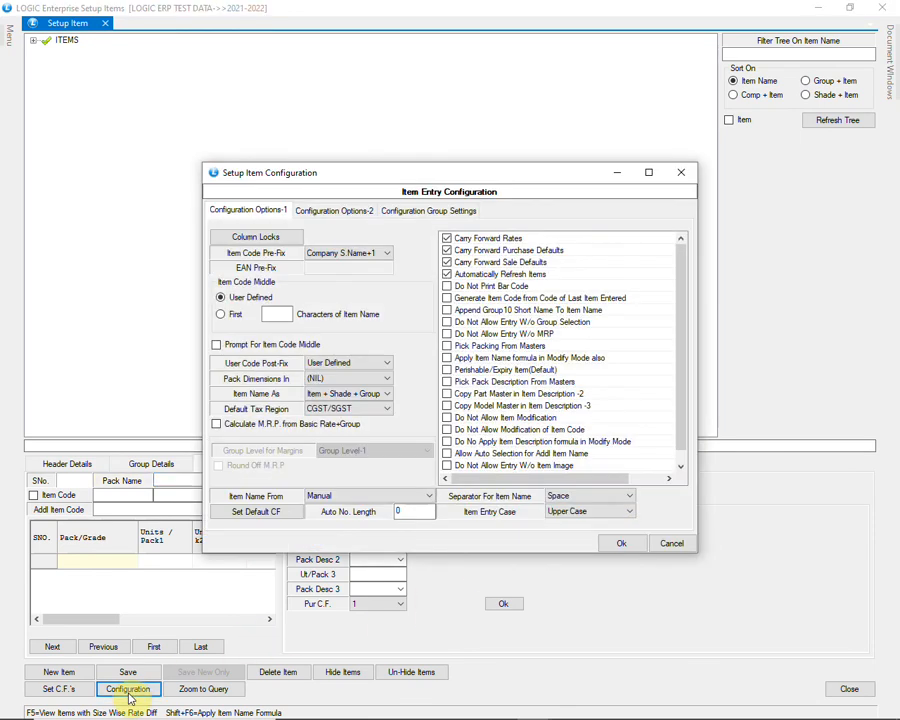
click(284, 238)
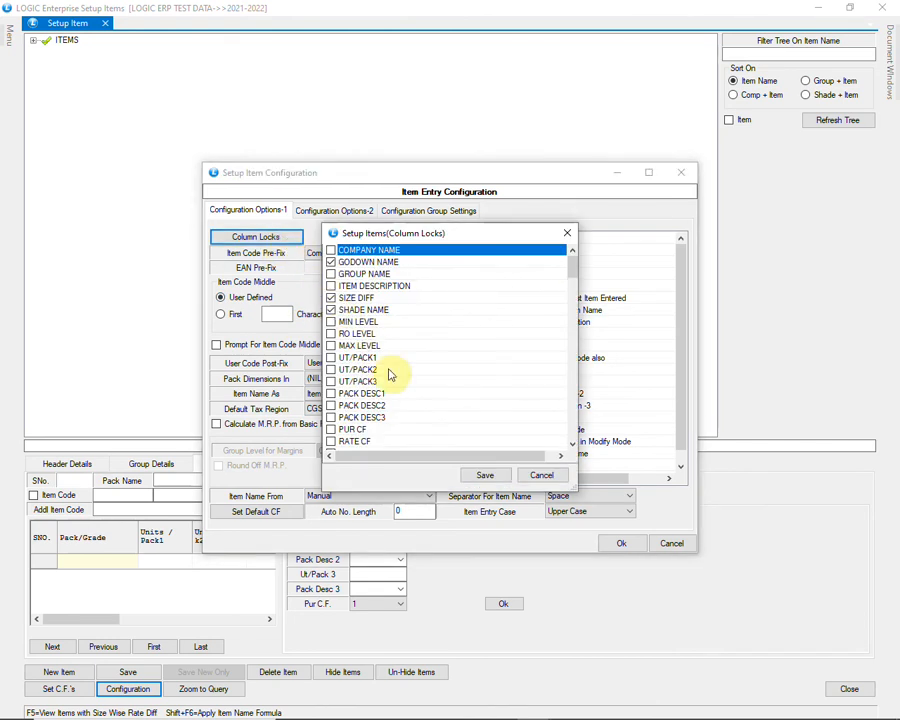
scroll(398, 328, down, 5)
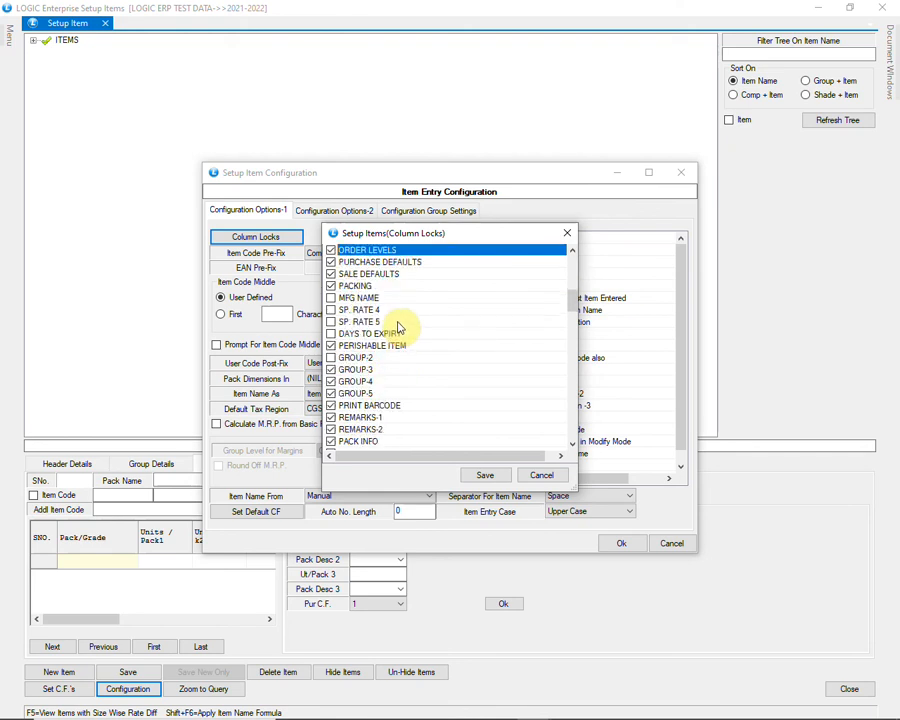
click(331, 261)
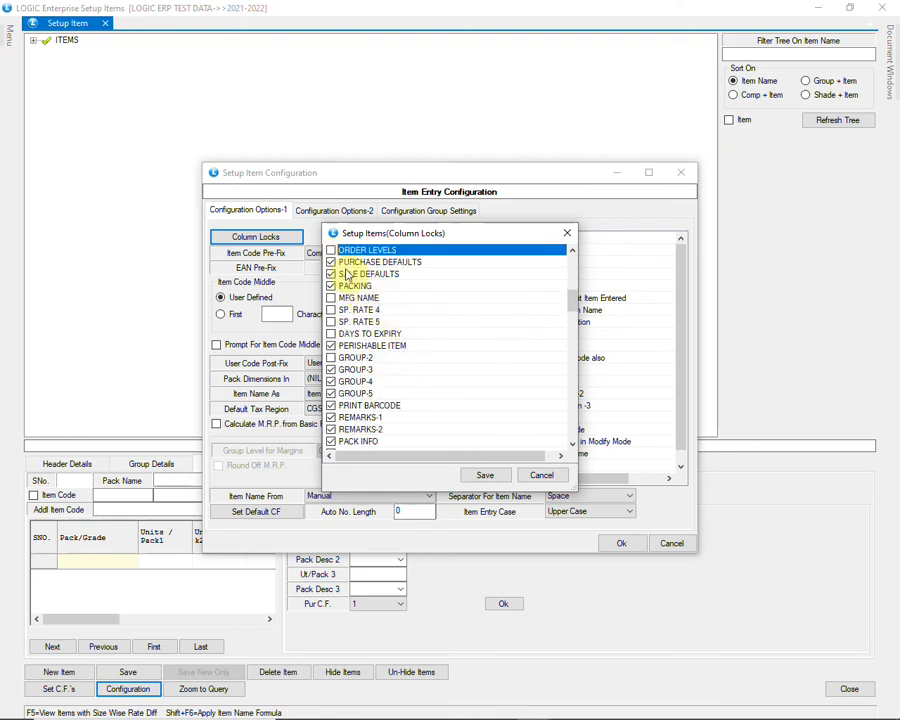
click(331, 273)
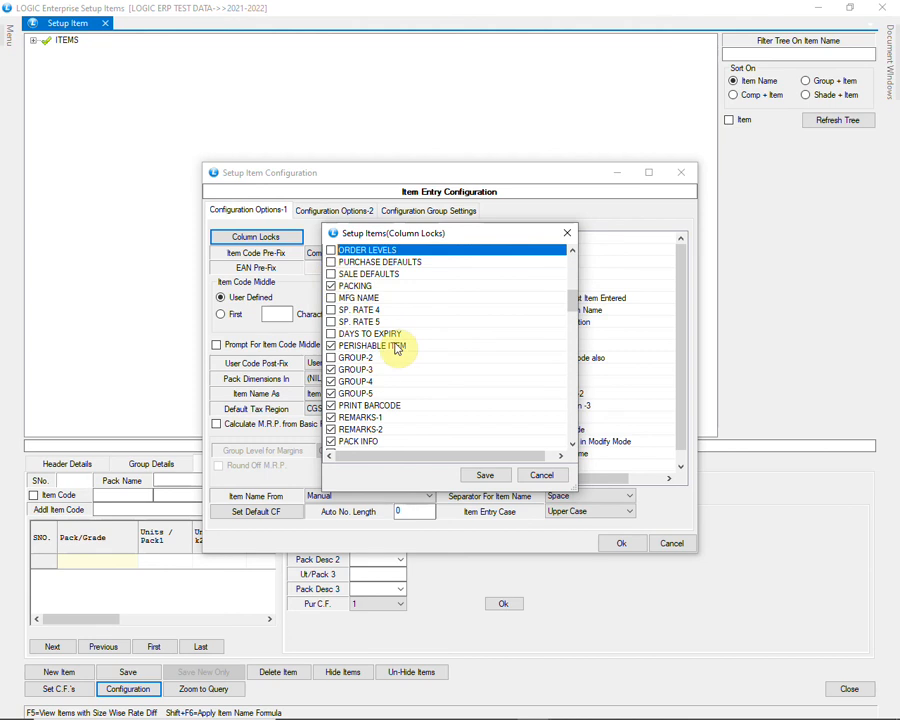
scroll(398, 348, up, 2)
click(331, 250)
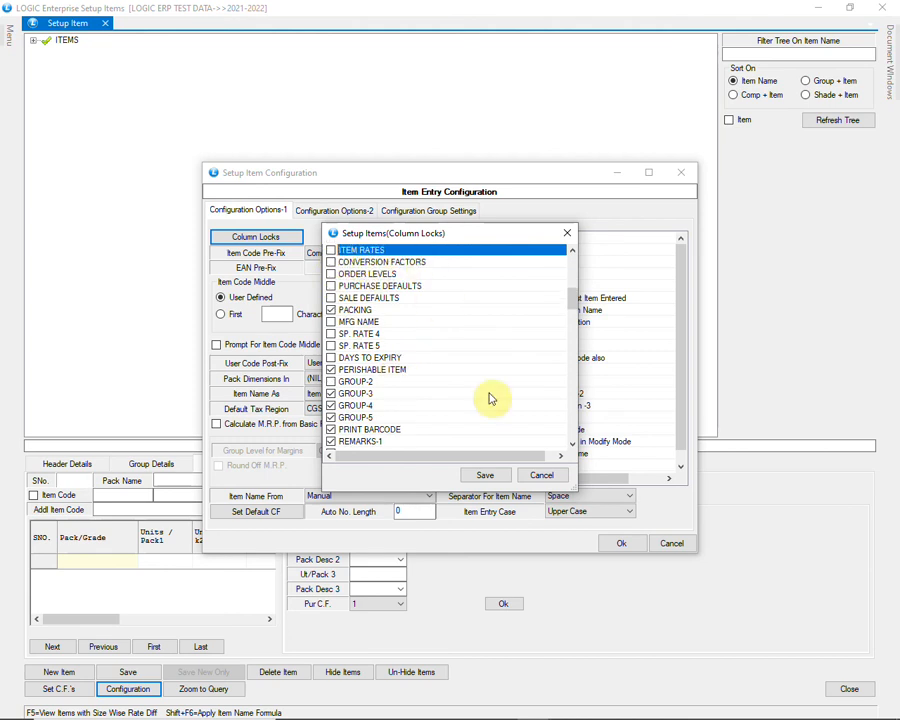
click(486, 476)
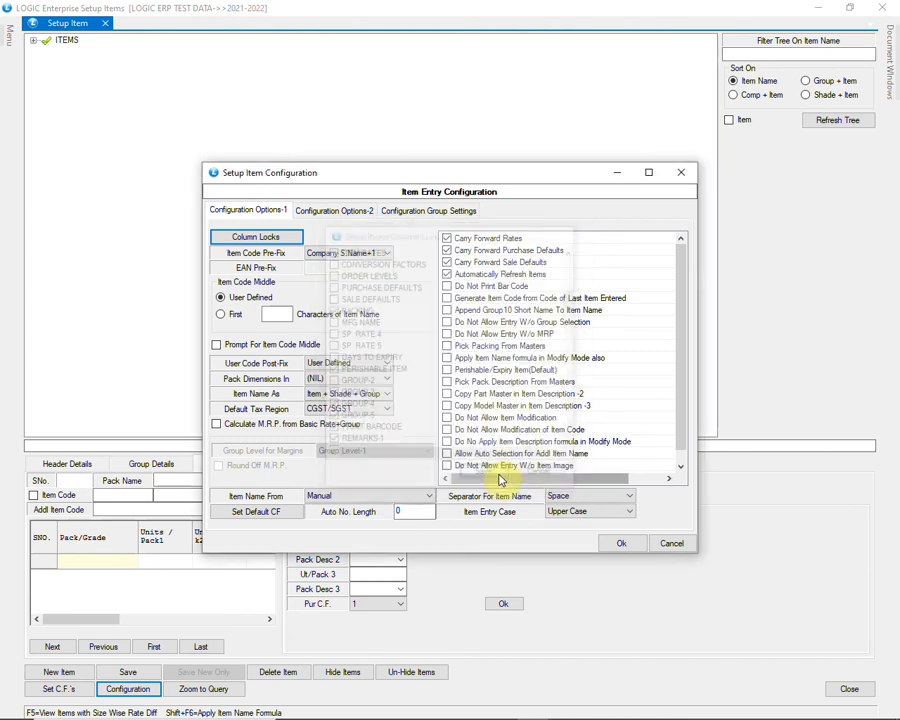
click(614, 545)
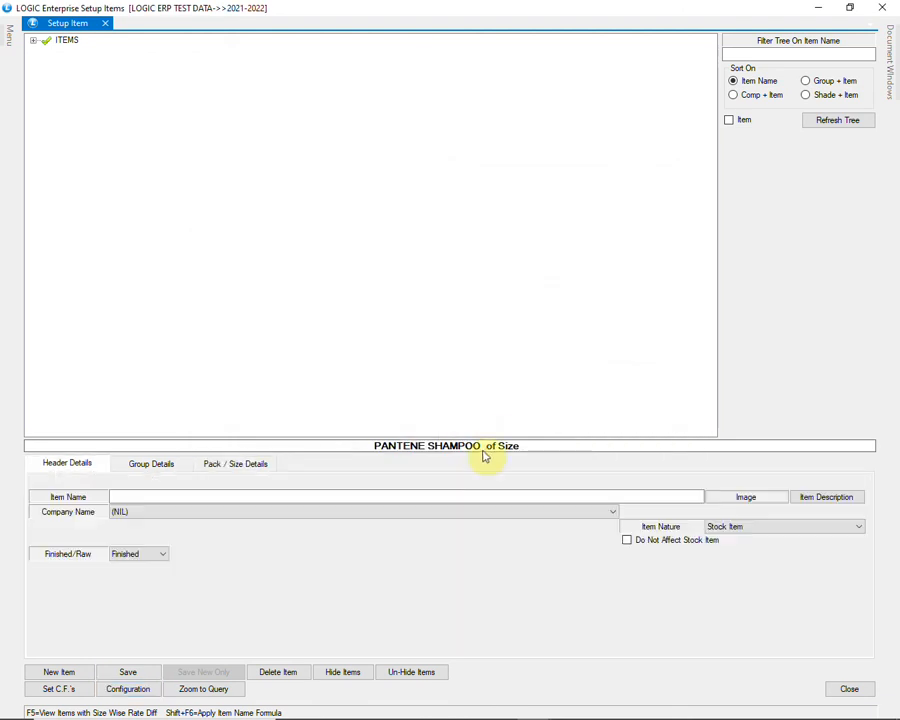
Step: Open the pack and size details and go through the manufacturer, M.R.P. and Sp. Rate 1 item rate fields
click(270, 466)
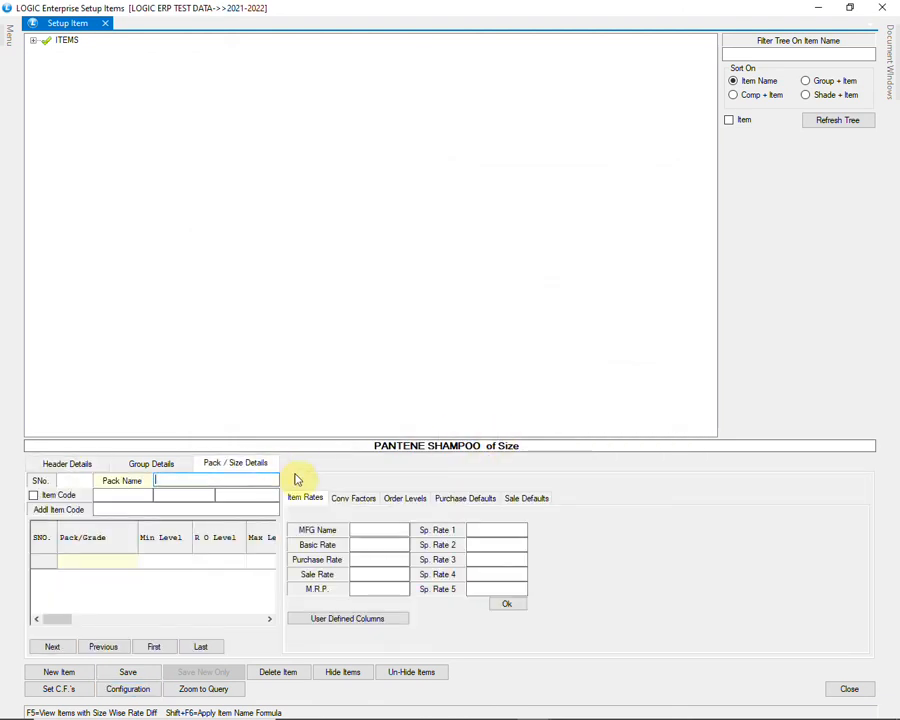
click(358, 528)
click(365, 588)
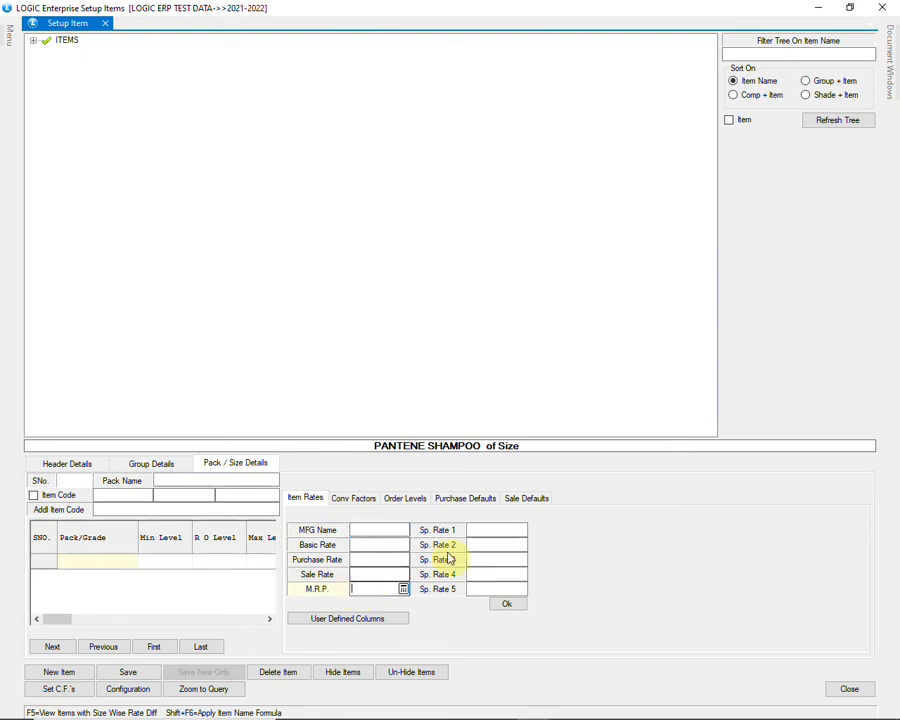
click(472, 529)
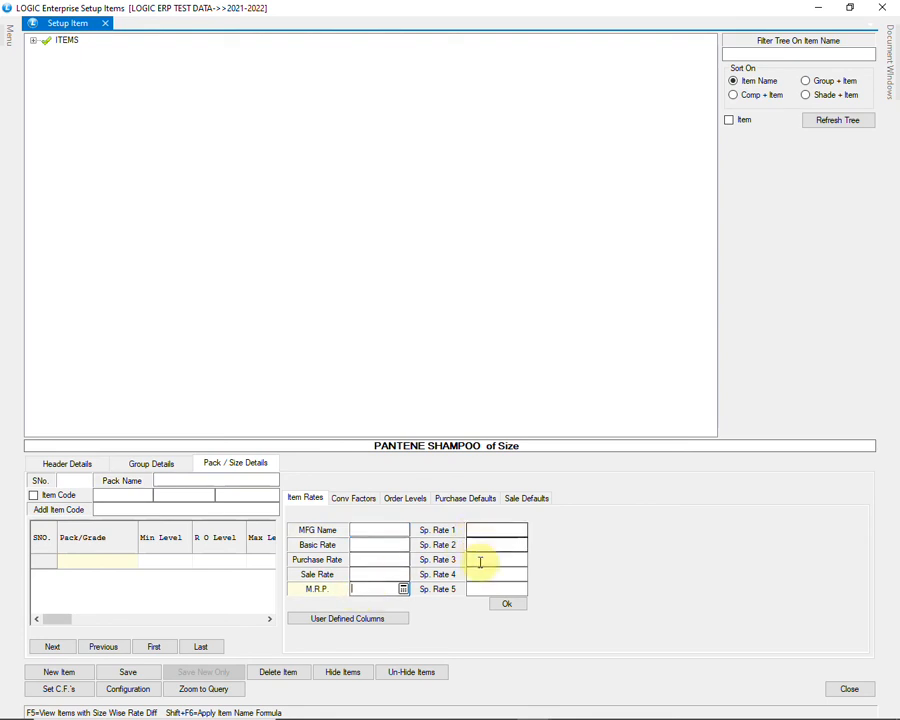
Step: Review the conversion factor fields and the reorder and maximum order levels
click(368, 499)
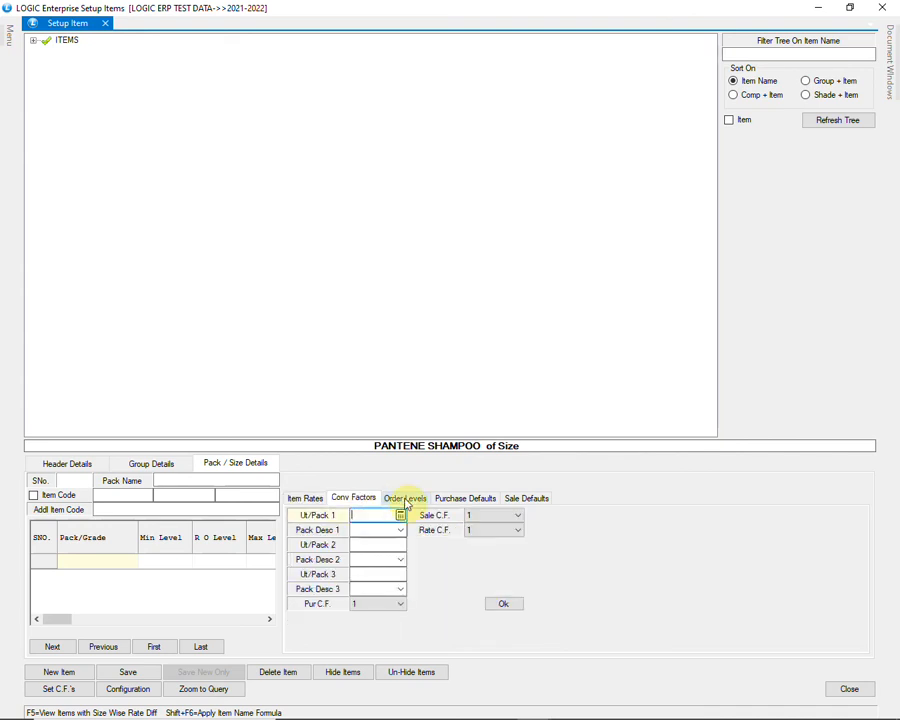
click(402, 499)
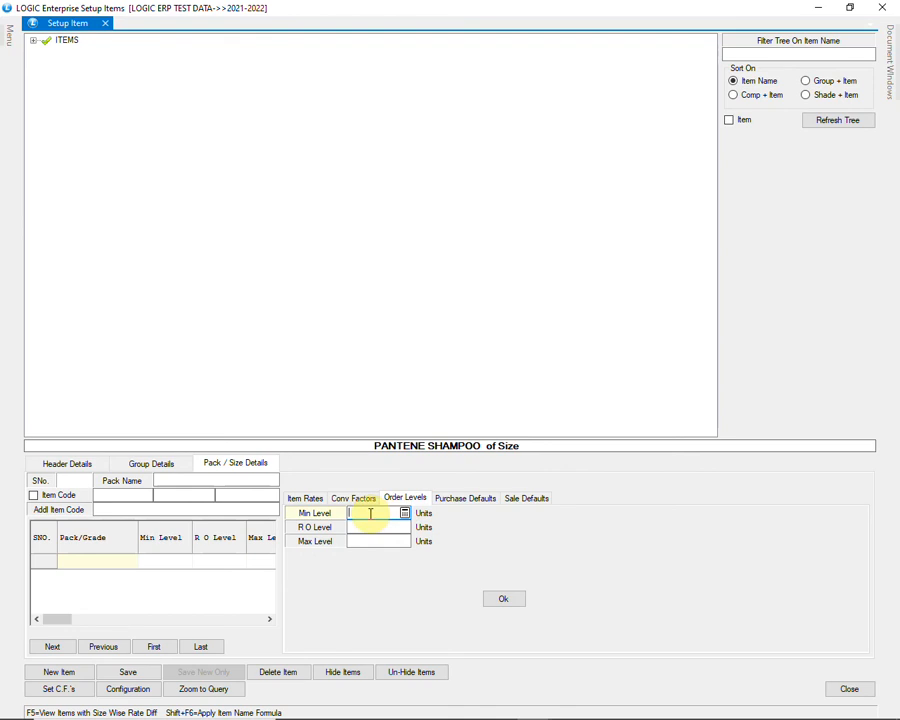
click(367, 526)
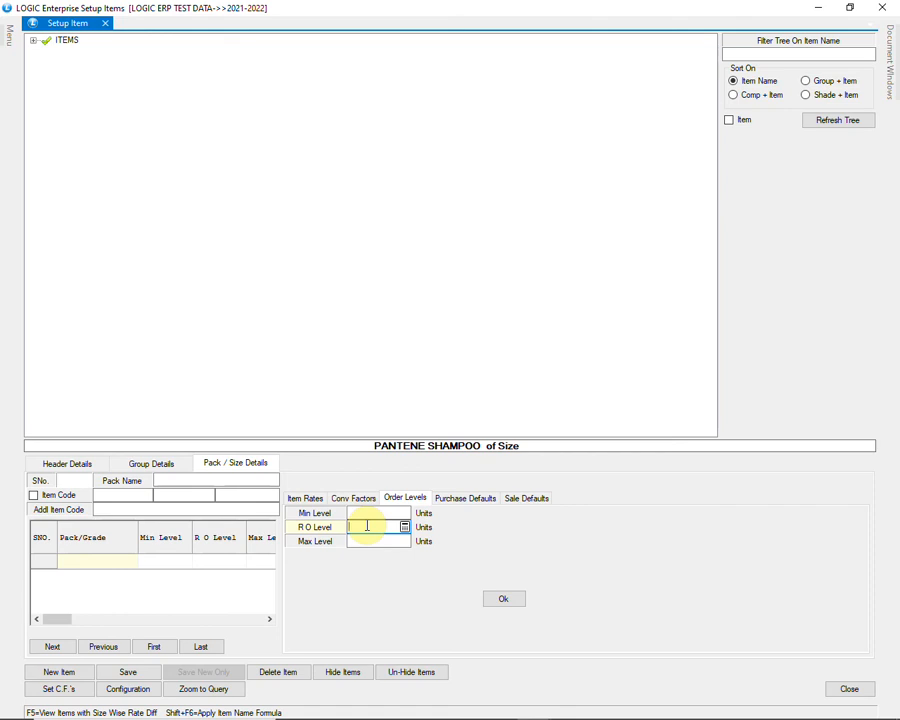
click(369, 543)
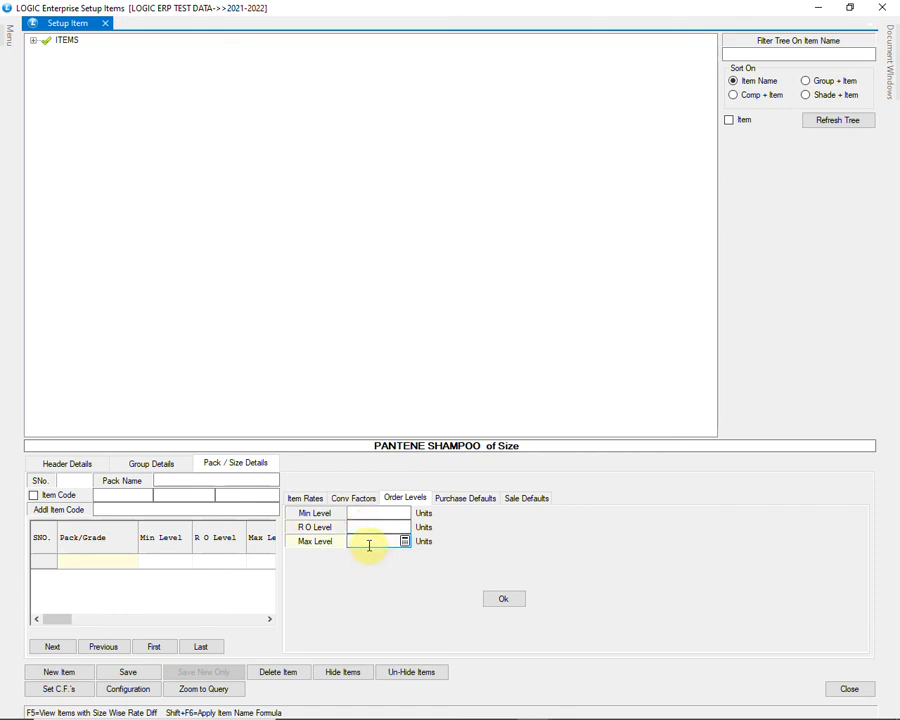
Step: Review the purchase default tax fields and the sale default rates
click(479, 505)
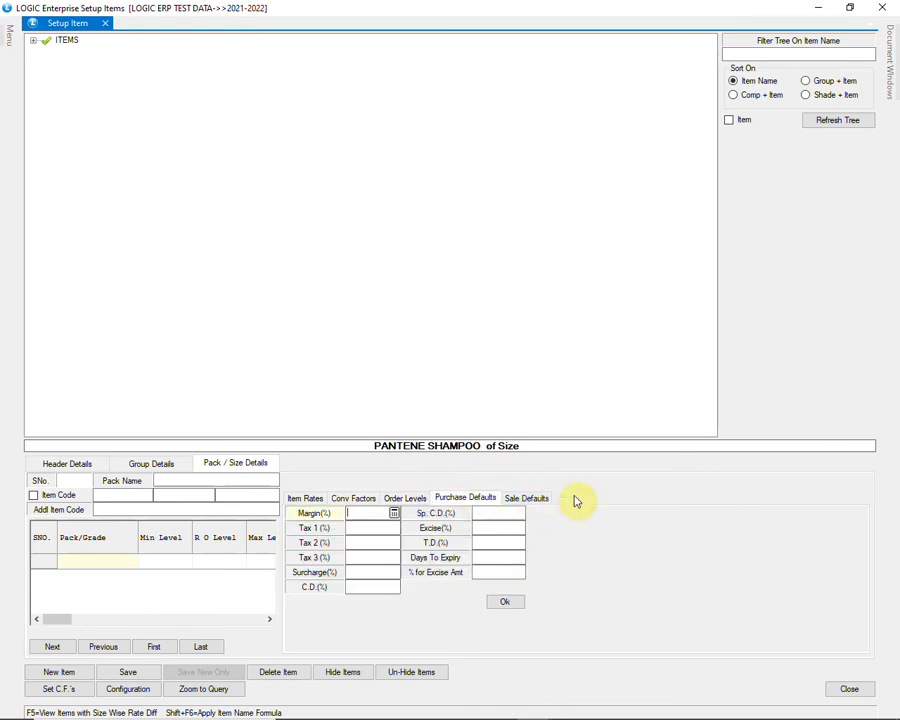
key(Return)
key(Return)
key(Return)
key(Return)
key(Return)
key(Return)
key(Return)
key(Return)
key(Return)
key(Return)
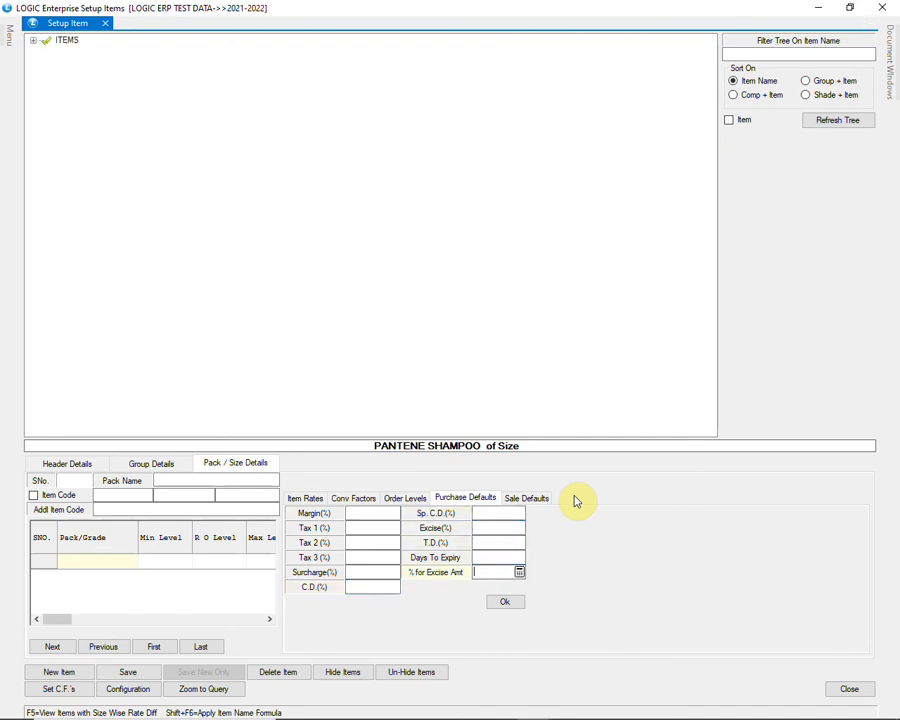
click(527, 501)
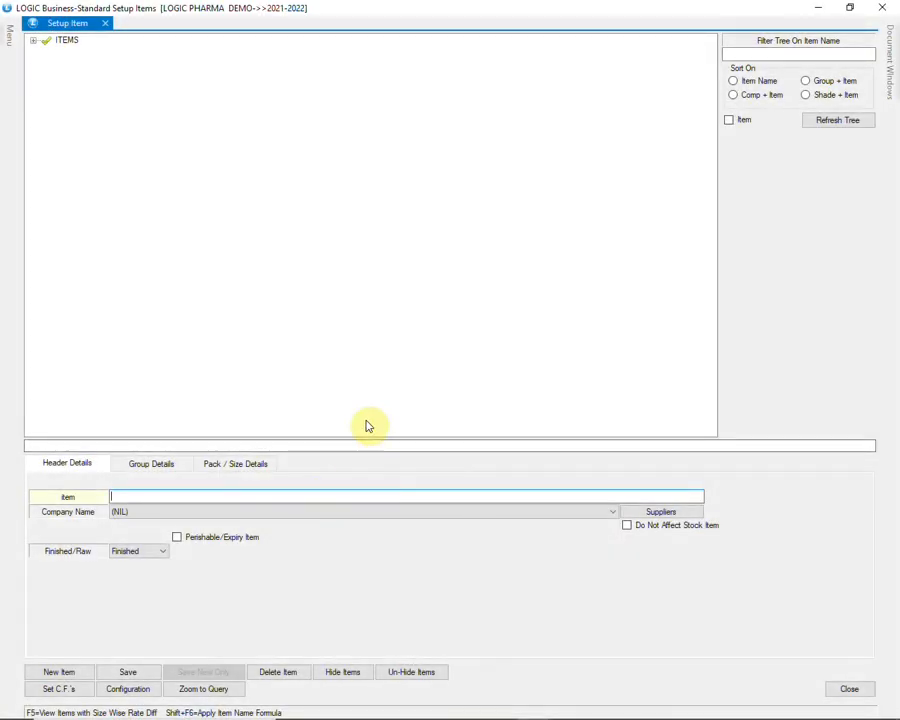
Step: Name the new item DOLO 500 TAB with company MICRO LABS LTD
text(DOLO 500 TAB)
key(Return)
text(MICRO (VISION) LABS LTD)
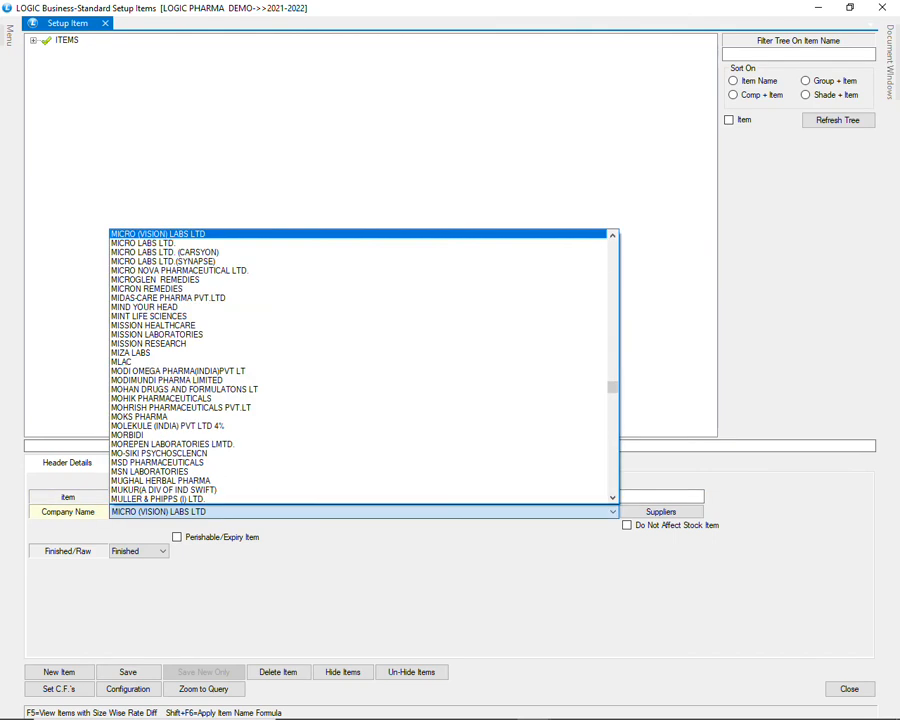
key(Down)
key(Return)
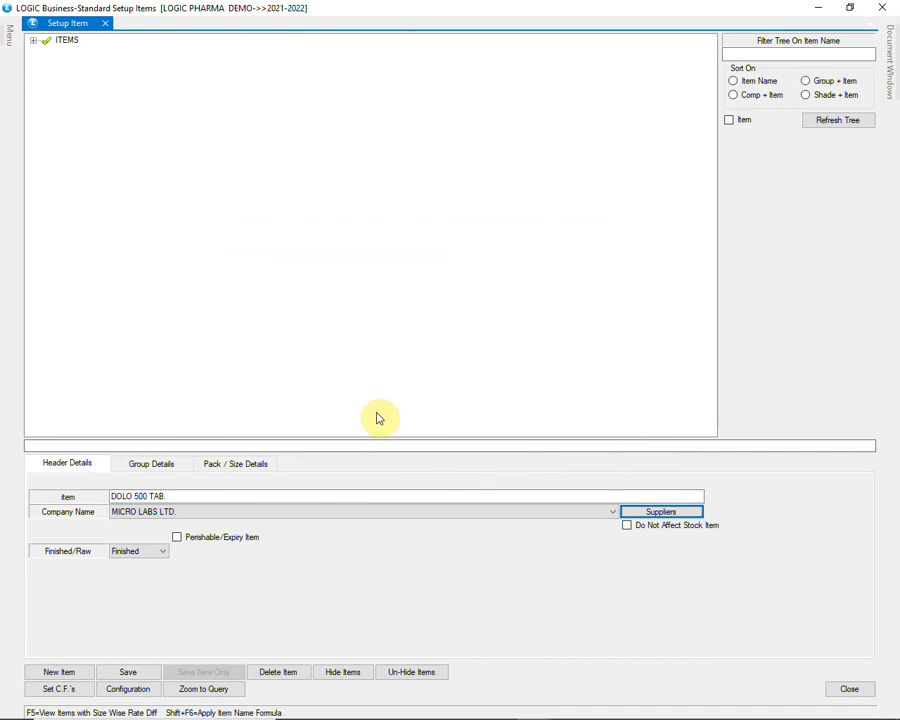
Step: In Group Details, set the group to MEDICINE and the salt to PARACETAMOL DT-500
click(170, 463)
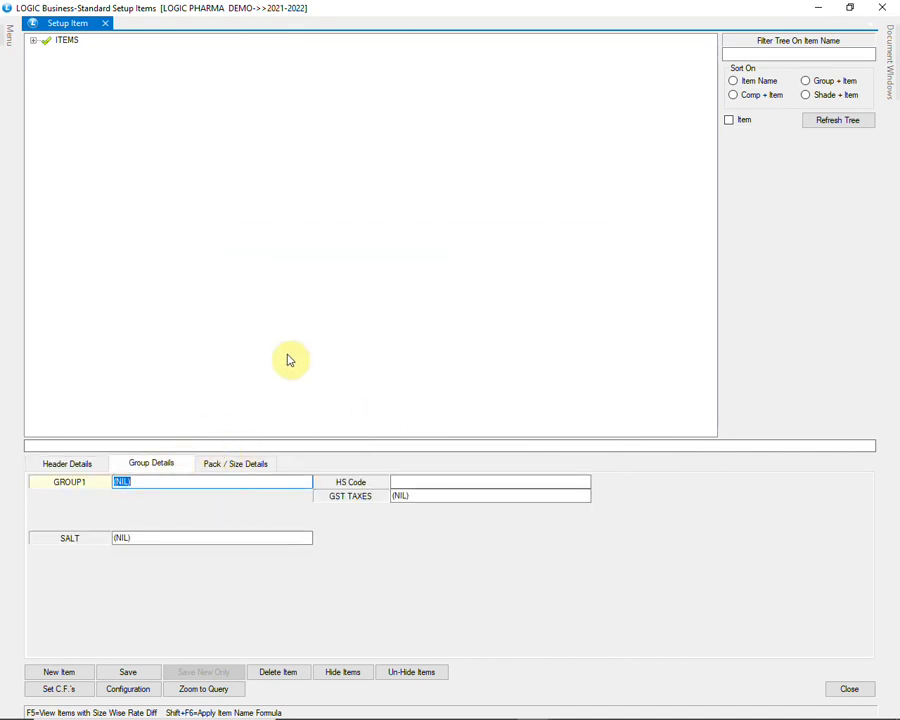
text(ME)
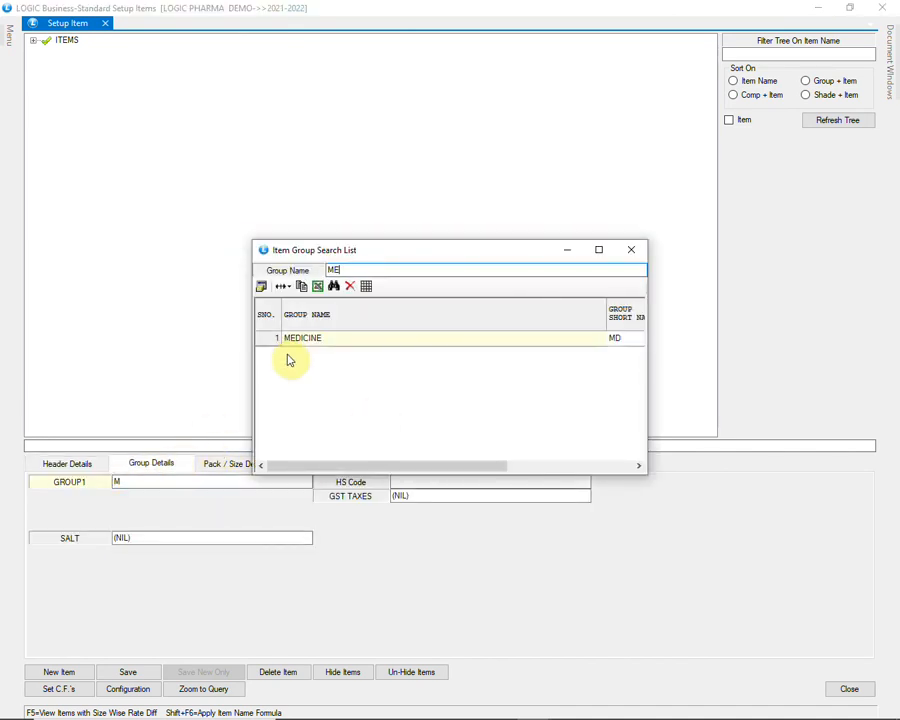
key(Return)
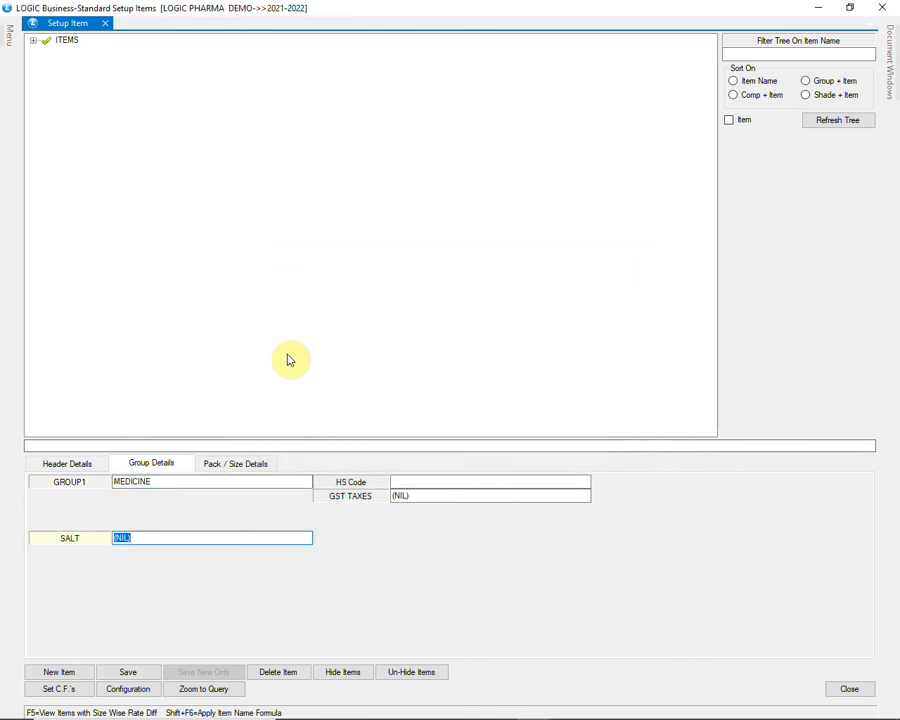
text(PARA)
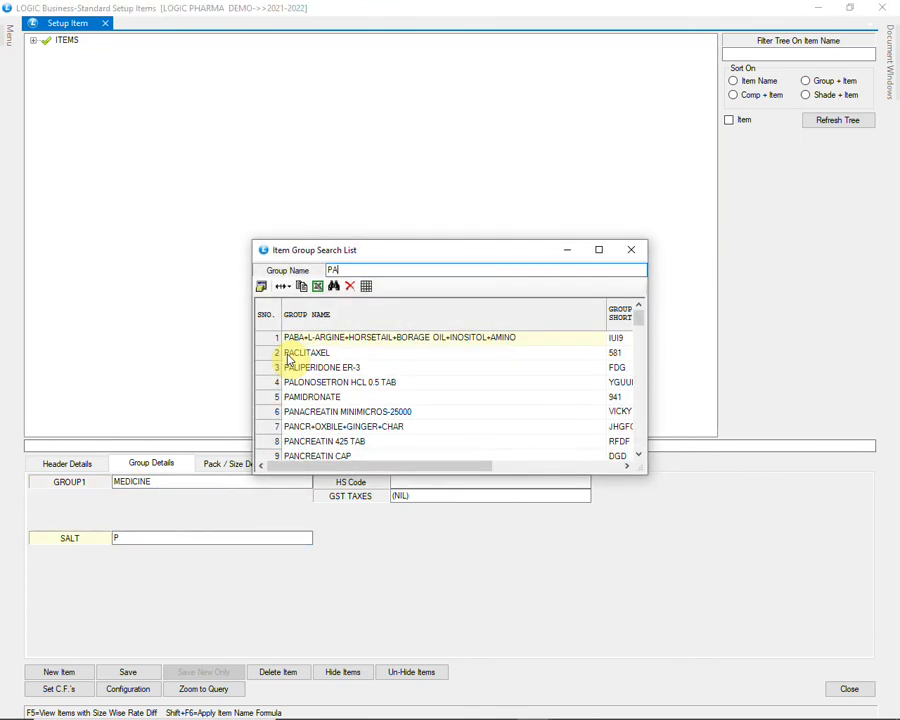
key(Down)
key(Down)
key(Down)
key(Down)
key(Down)
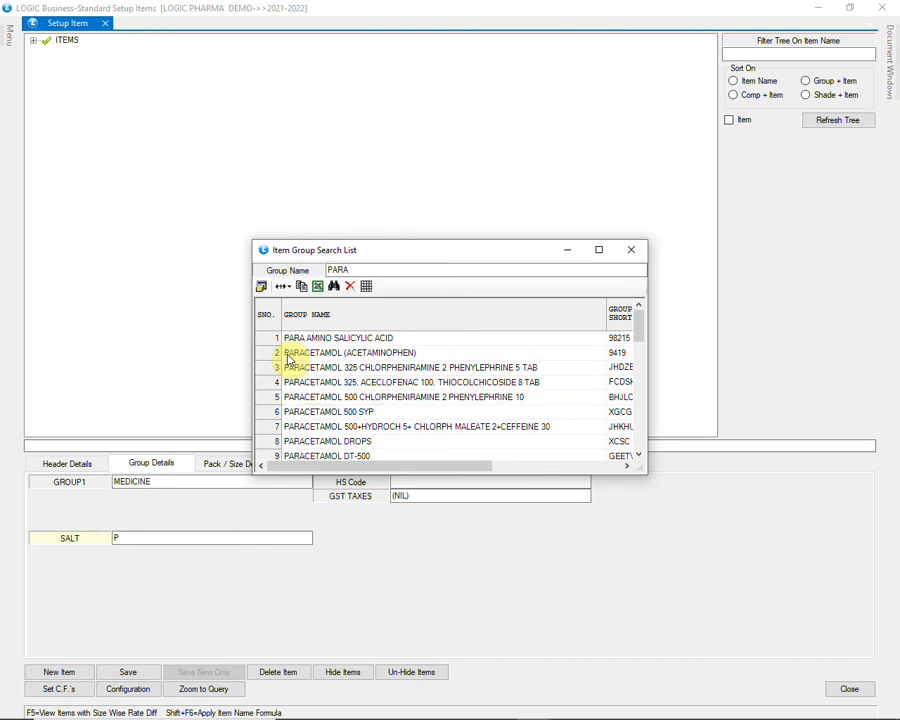
key(Down)
key(Down)
key(Down)
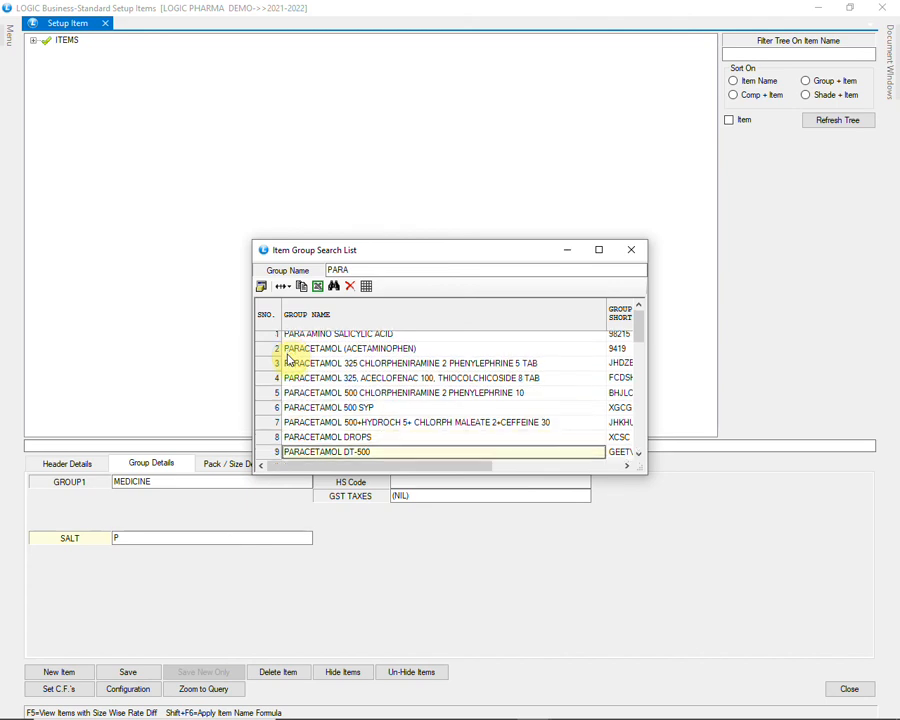
key(Return)
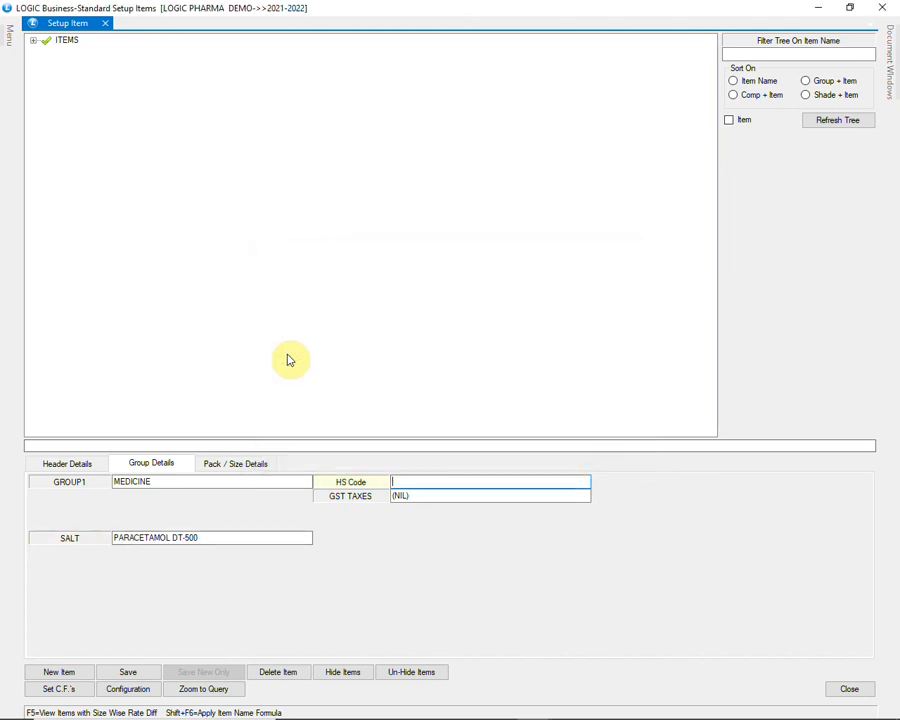
Step: Give DOLO 500 TAB HS code 30 and GST 12%
text(30)
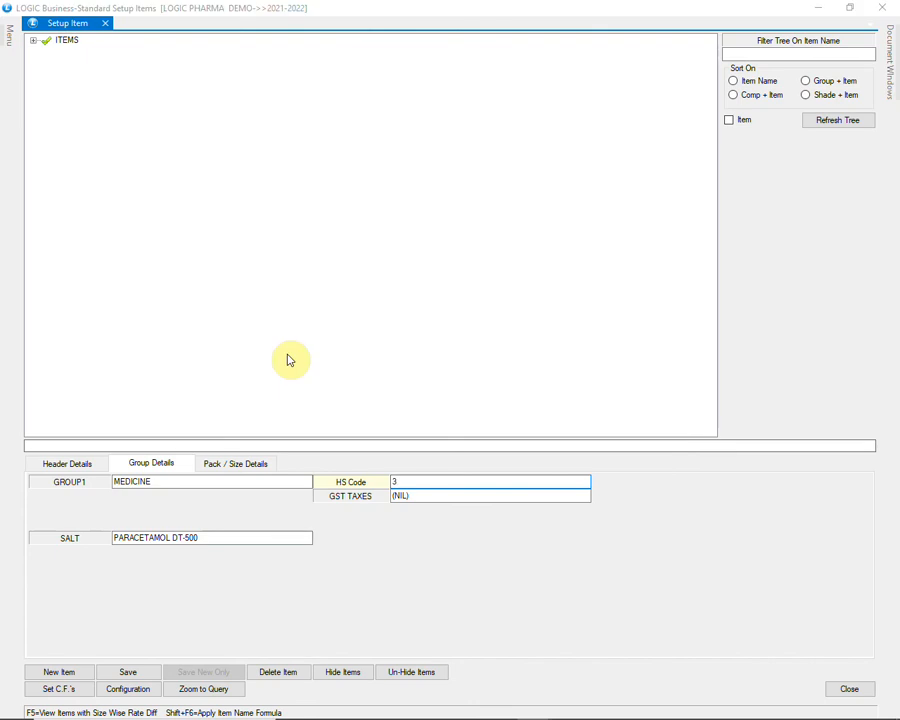
key(Return)
key(Return)
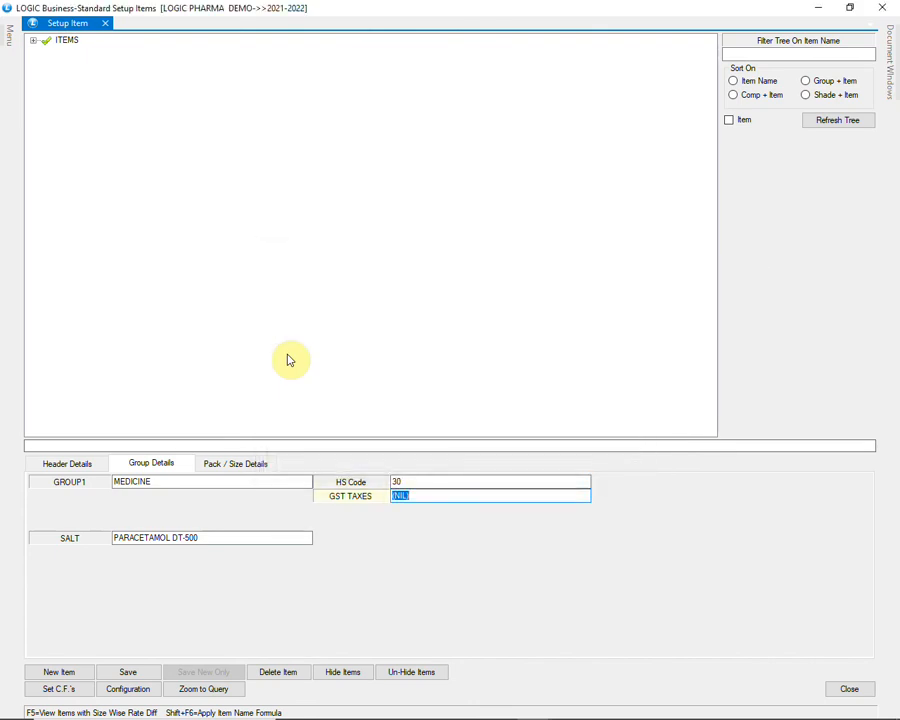
text(GST)
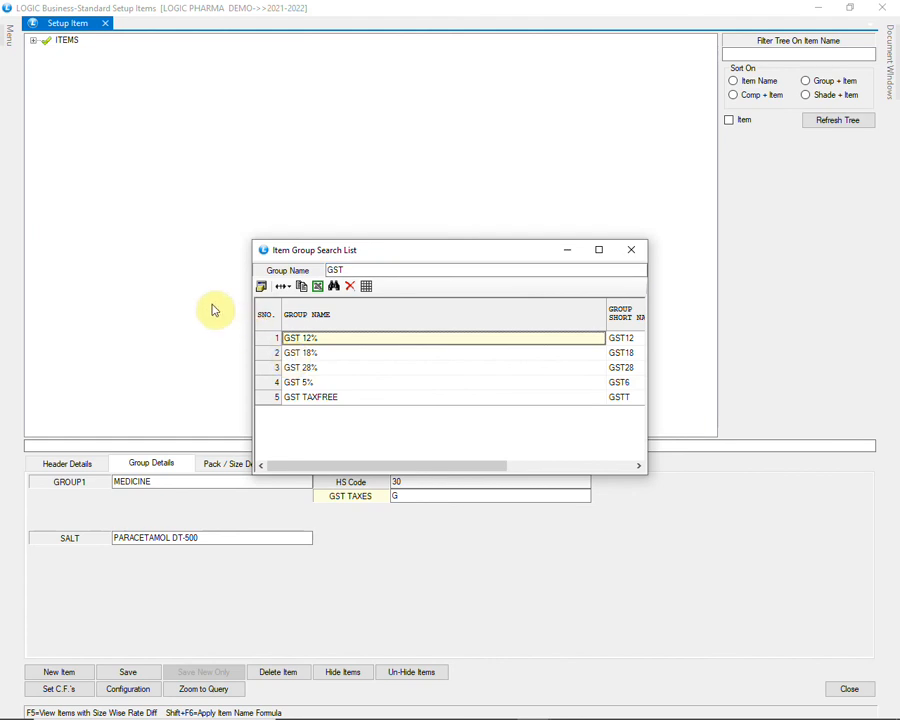
key(Return)
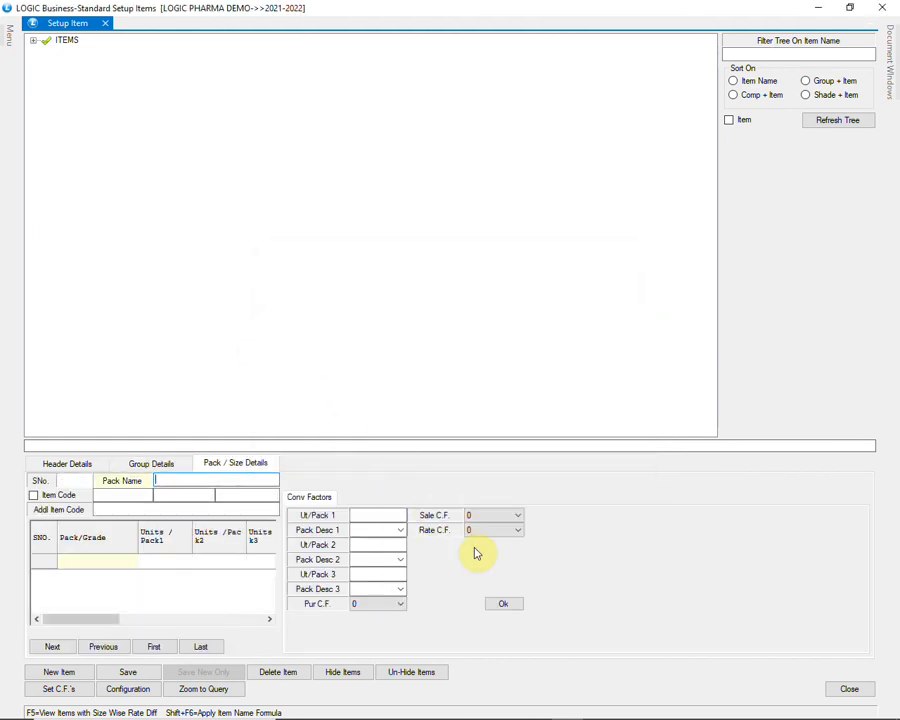
Step: Add a 10'S pack of 10 units, description strip, with purchase and sale C.F. 1
text(10)
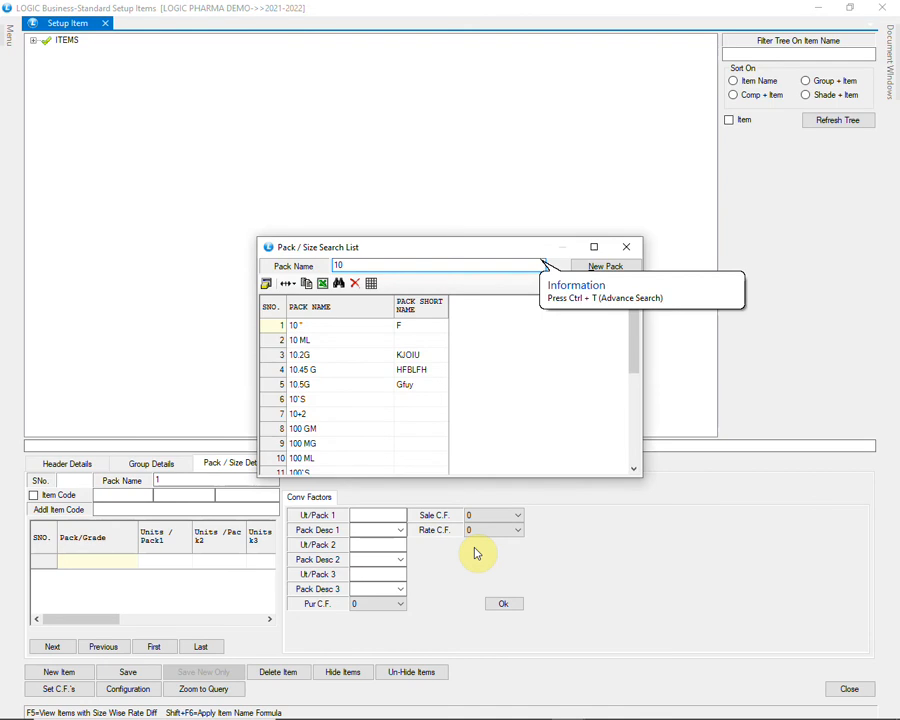
key(Down)
key(Down)
key(Down)
key(Down)
key(Down)
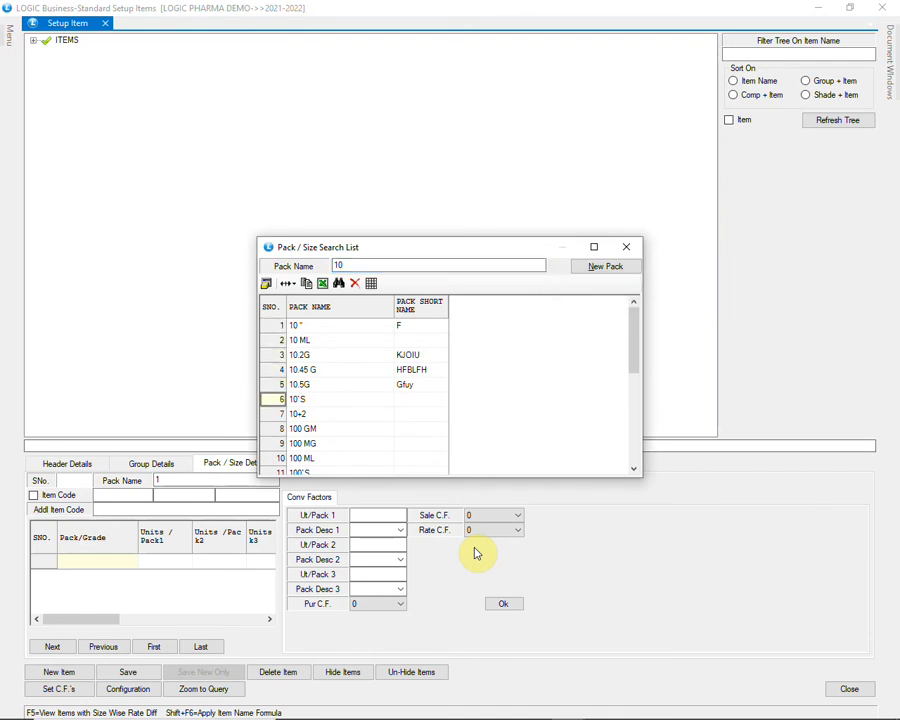
key(Return)
key(Return)
key(Return)
key(Return)
key(Return)
key(Return)
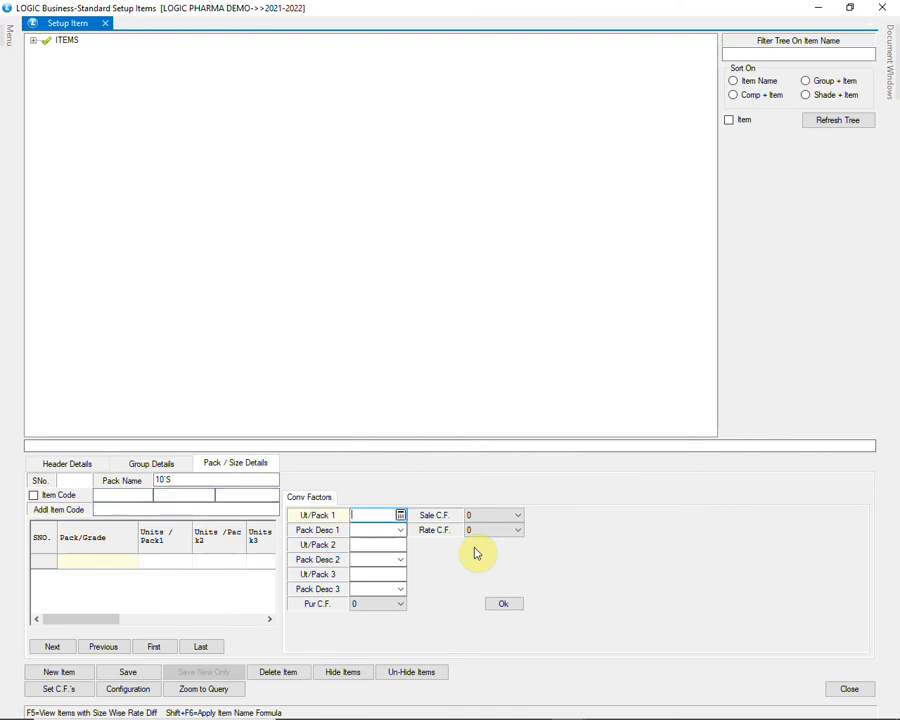
text(10)
key(Return)
text(strip)
key(Return)
key(Return)
key(Return)
key(Return)
key(Return)
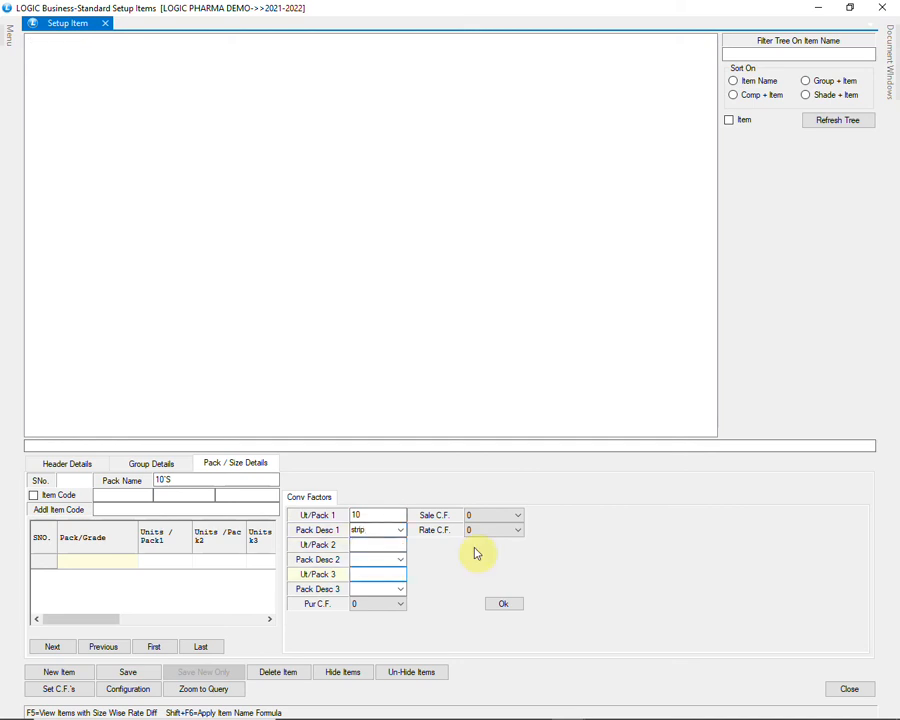
key(alt+Down)
key(Down)
key(Return)
key(alt+Down)
key(Down)
key(Return)
key(Return)
key(Return)
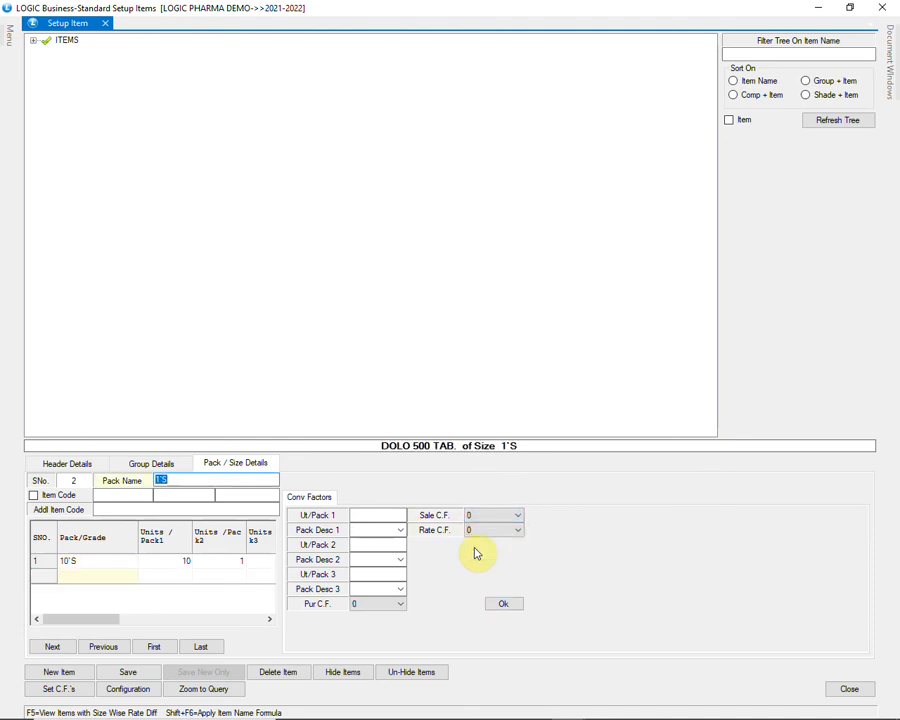
Step: Add a 15'S pack of 15 units, description strip, with conversion factor 1
text(15)
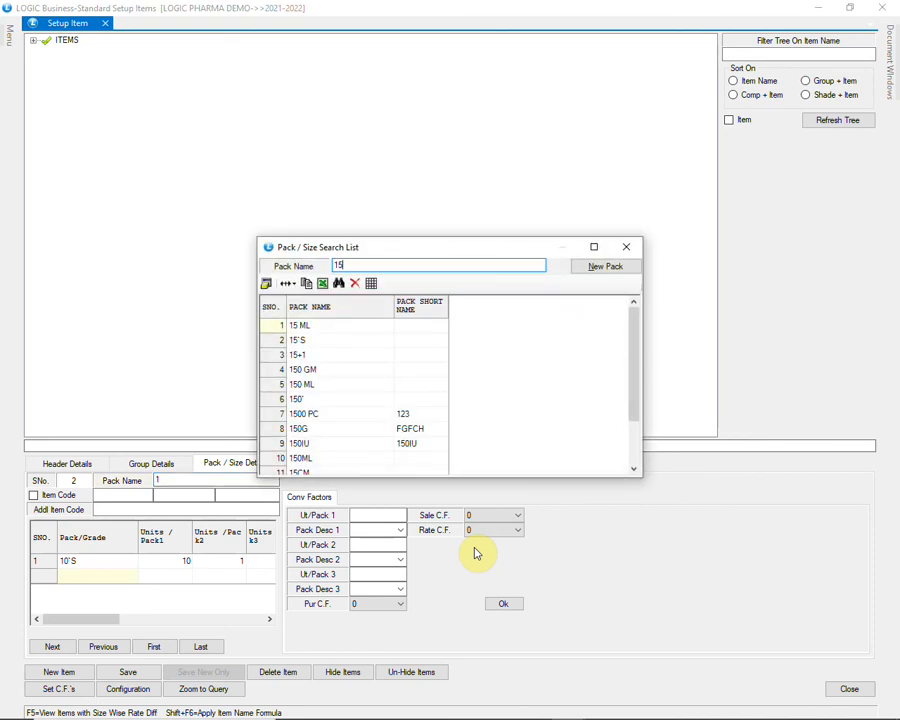
key(Down)
key(Return)
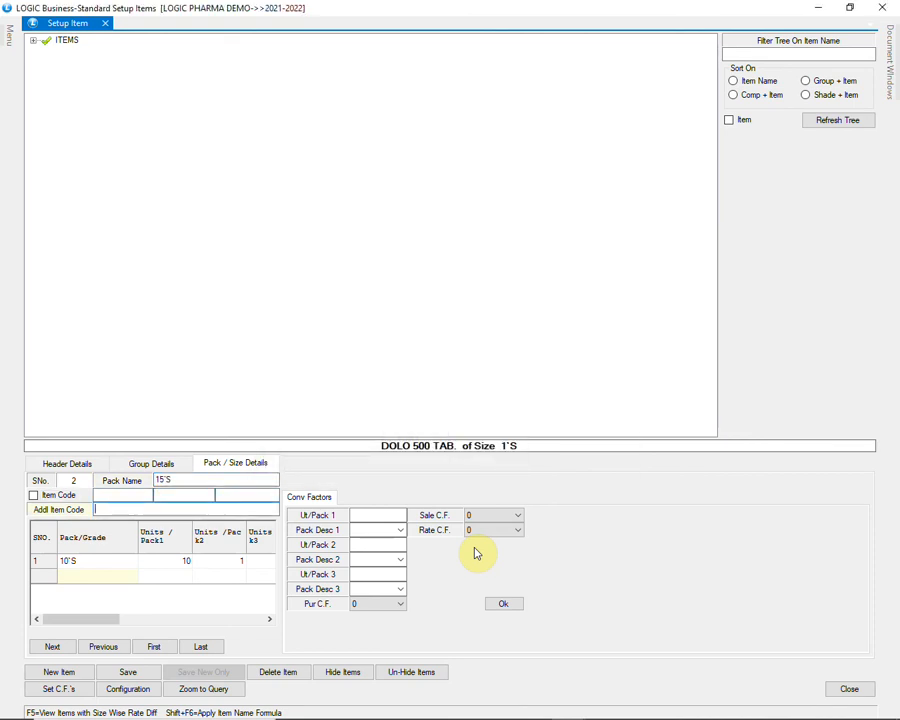
text(15)
key(Return)
text(strip)
key(Return)
key(Return)
key(Return)
key(Return)
key(Return)
text(1)
key(Return)
text(1)
key(Return)
key(Return)
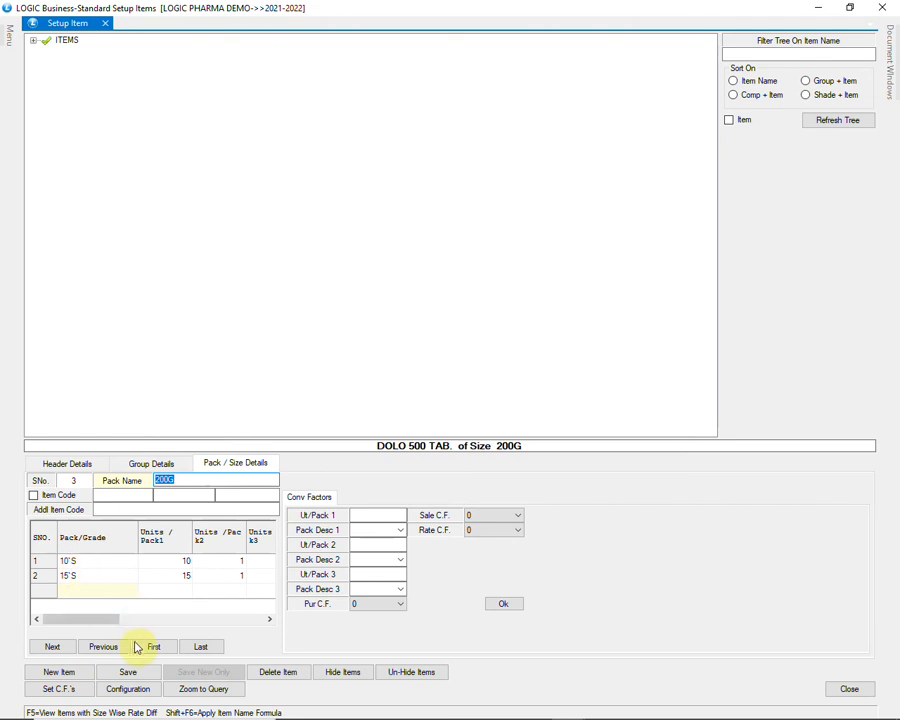
Step: Save DOLO 500 TAB and name a new item LEGAL FEE
click(136, 676)
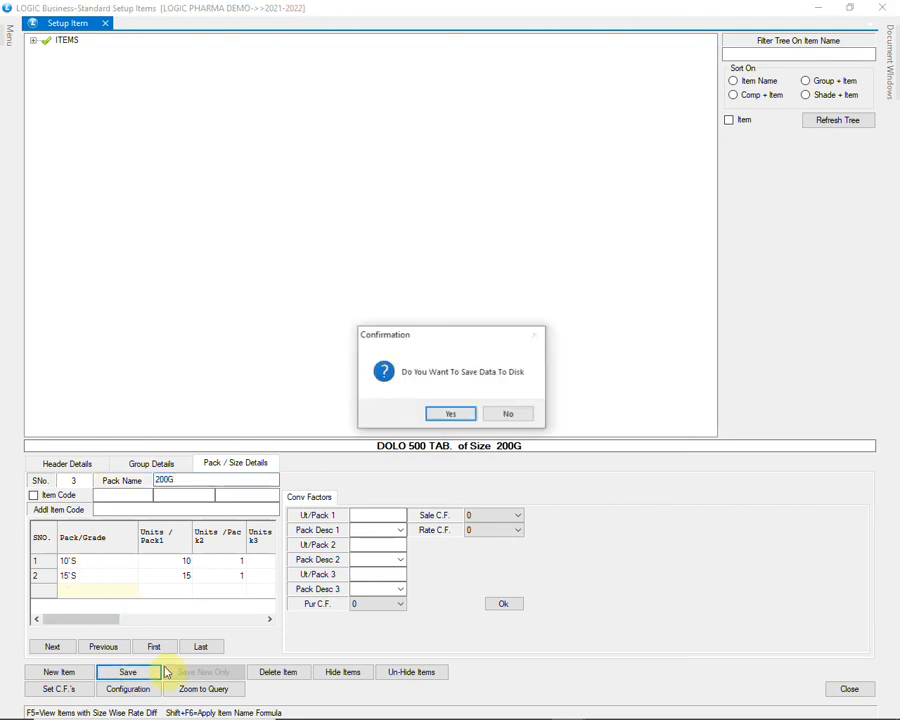
click(447, 412)
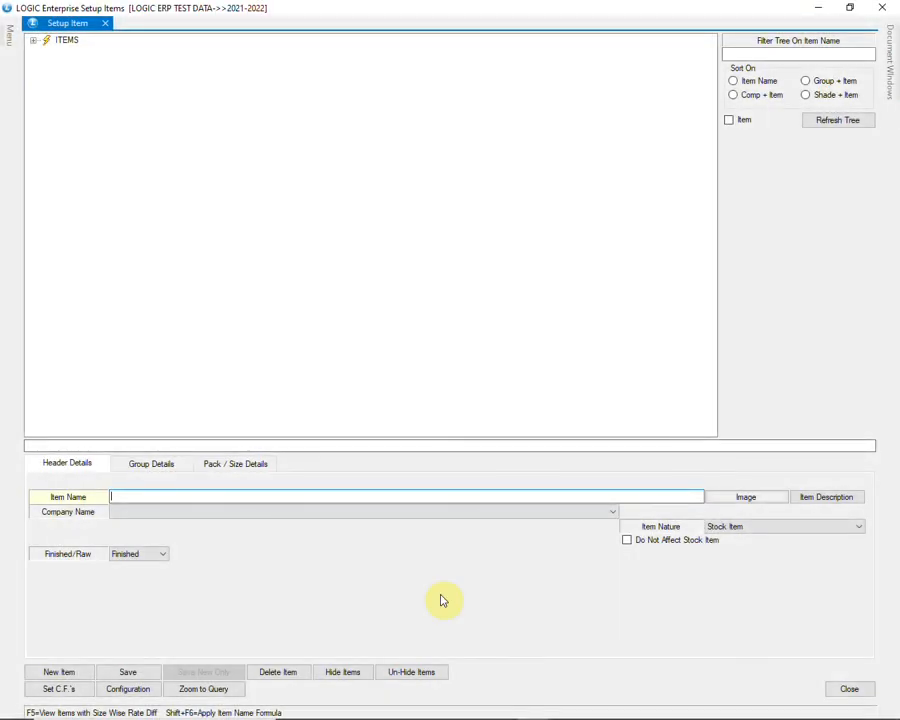
text(LEGAL FEE)
key(Tab)
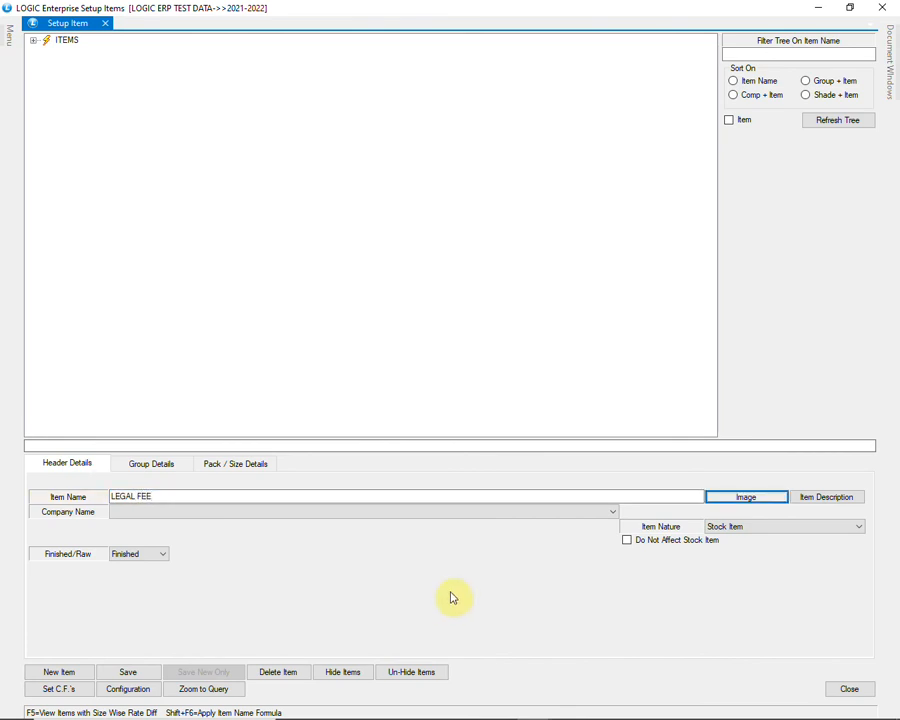
Step: Set company (NIL), item nature Service Item, and tick Do Not Affect Stock Item
click(505, 515)
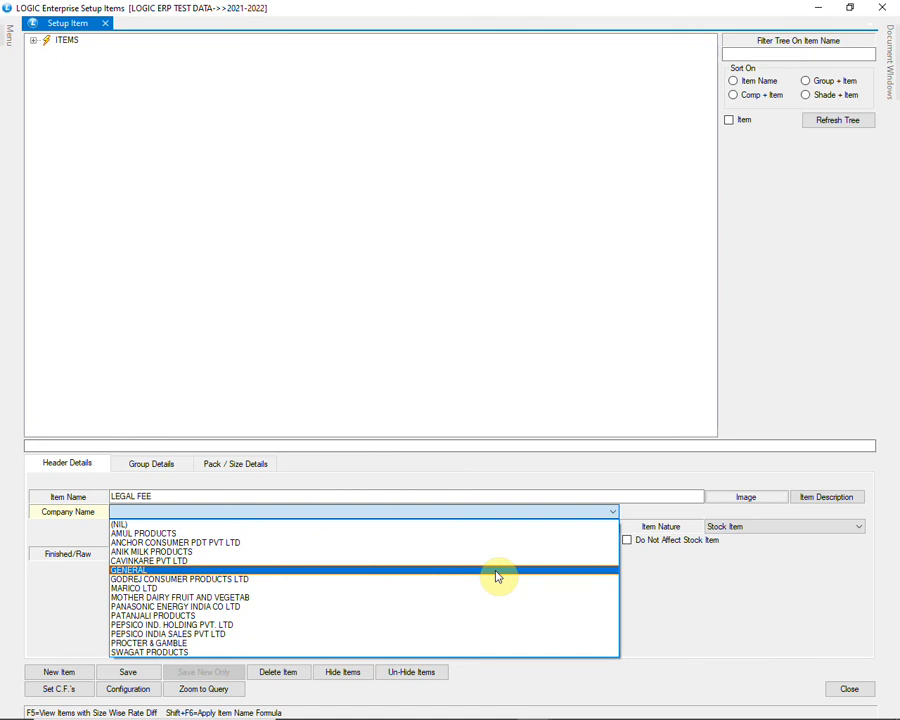
click(512, 525)
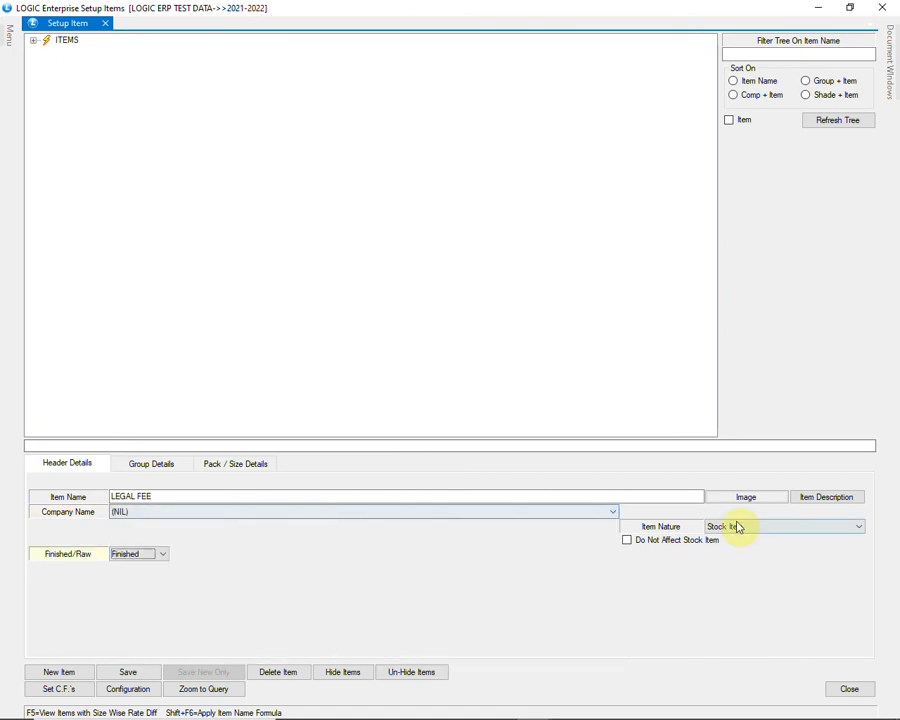
click(766, 526)
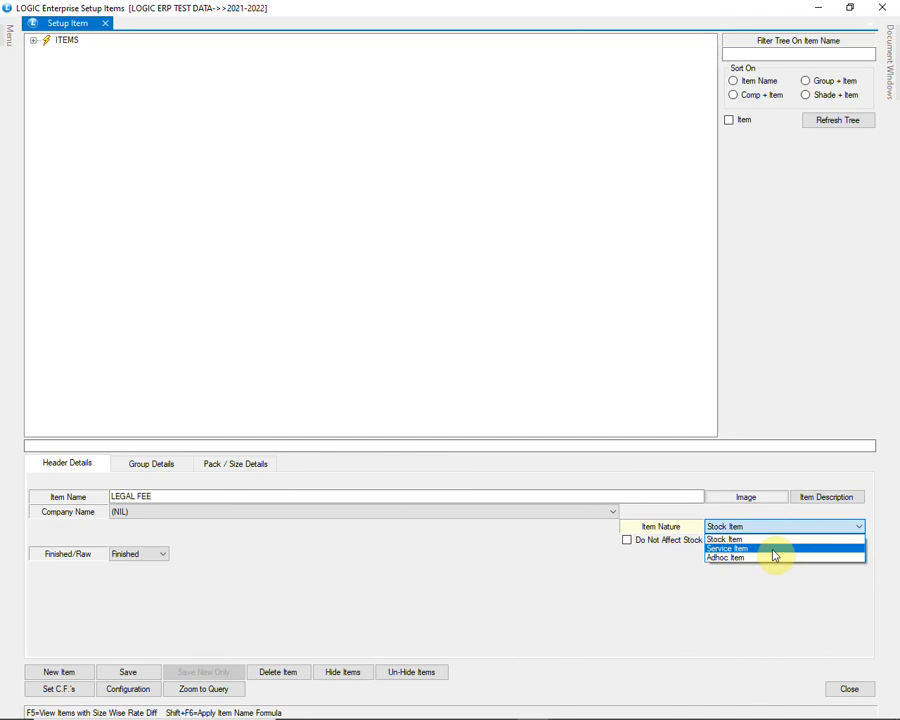
click(774, 549)
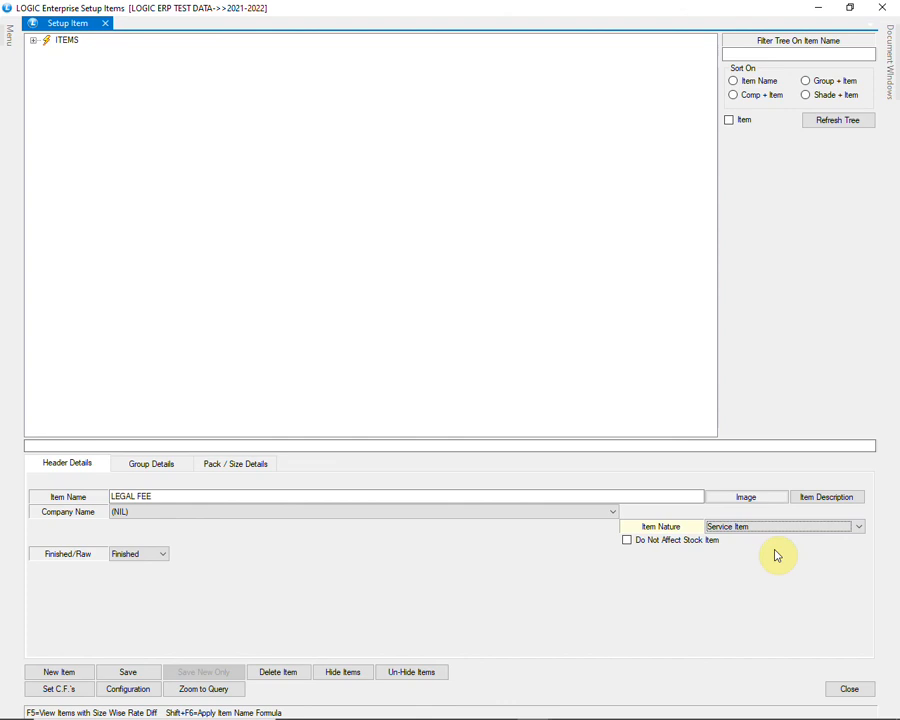
click(689, 540)
key(Return)
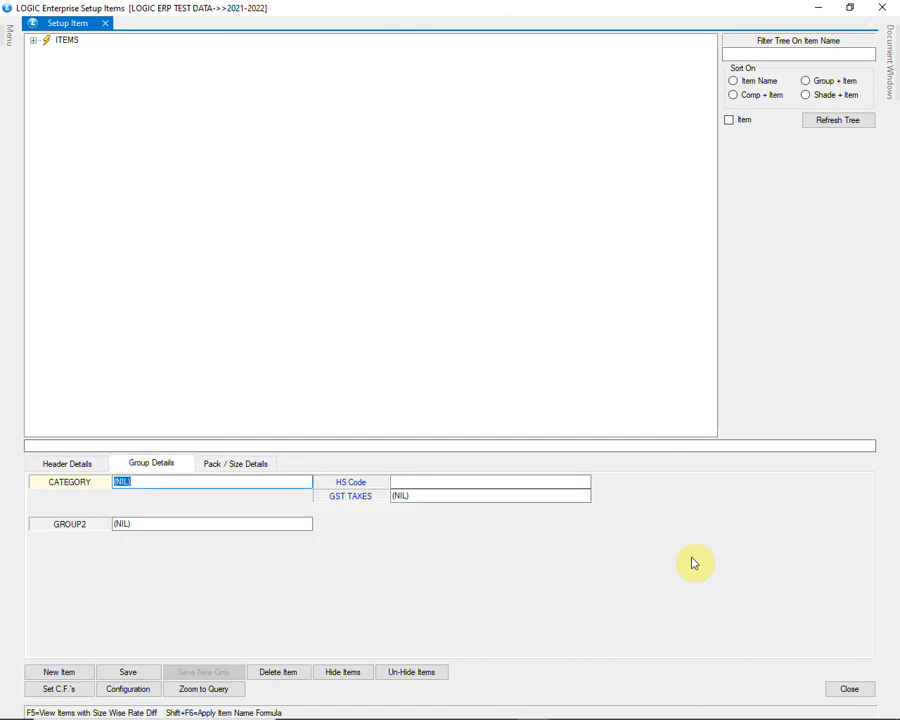
Step: Search the HS code list for 9982, find no match, and close the search
key(Return)
key(Return)
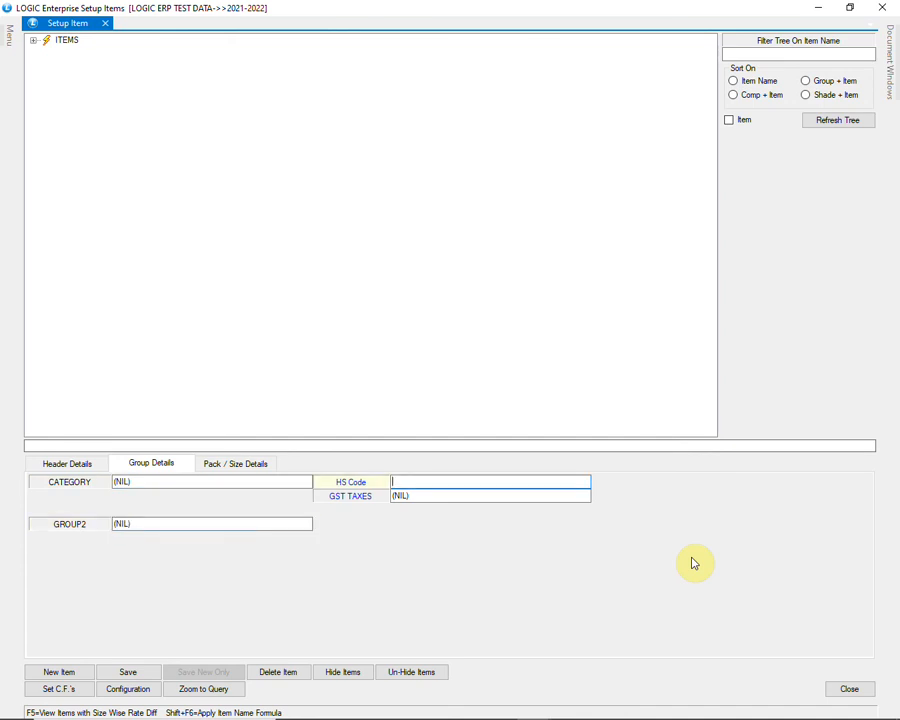
text(9982)
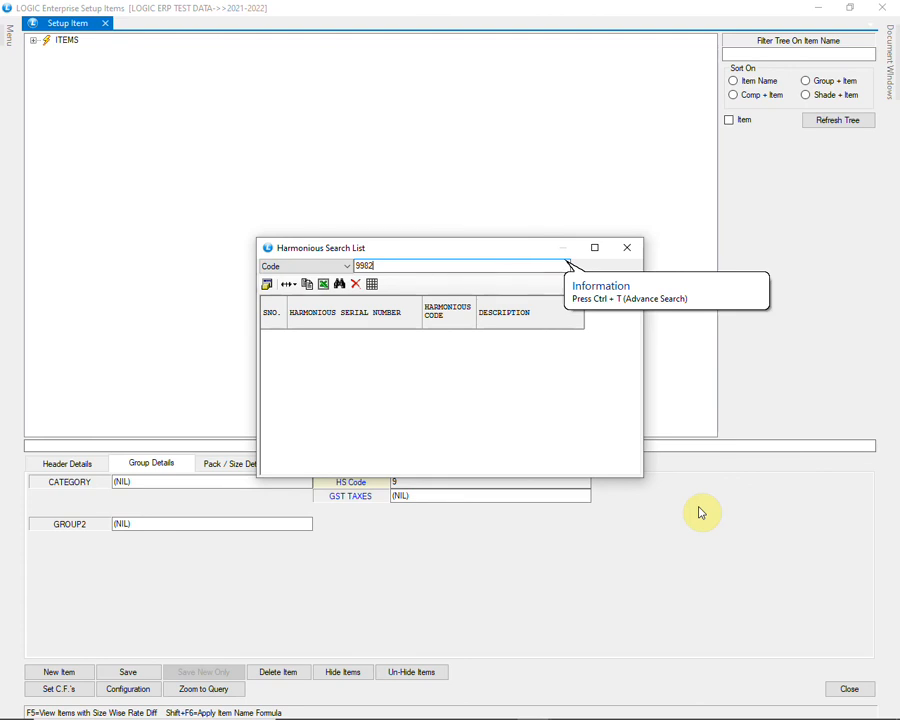
key(BackSpace)
key(BackSpace)
key(BackSpace)
key(BackSpace)
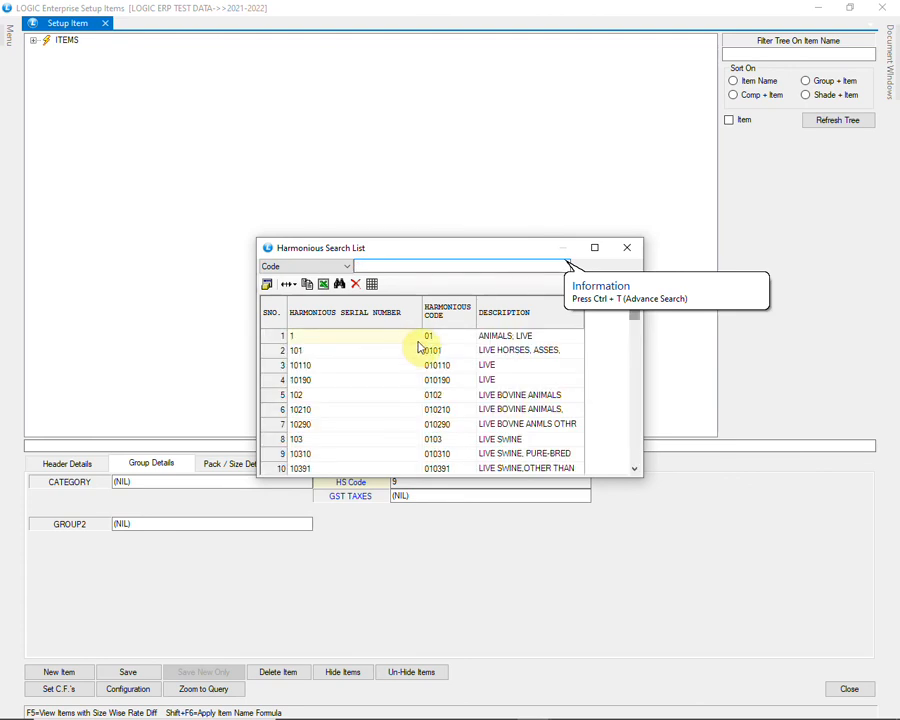
click(628, 248)
Step: Open Setup Harmonious Codes/Descriptions from Setup Items and scroll to the last row
mouse_move(4, 36)
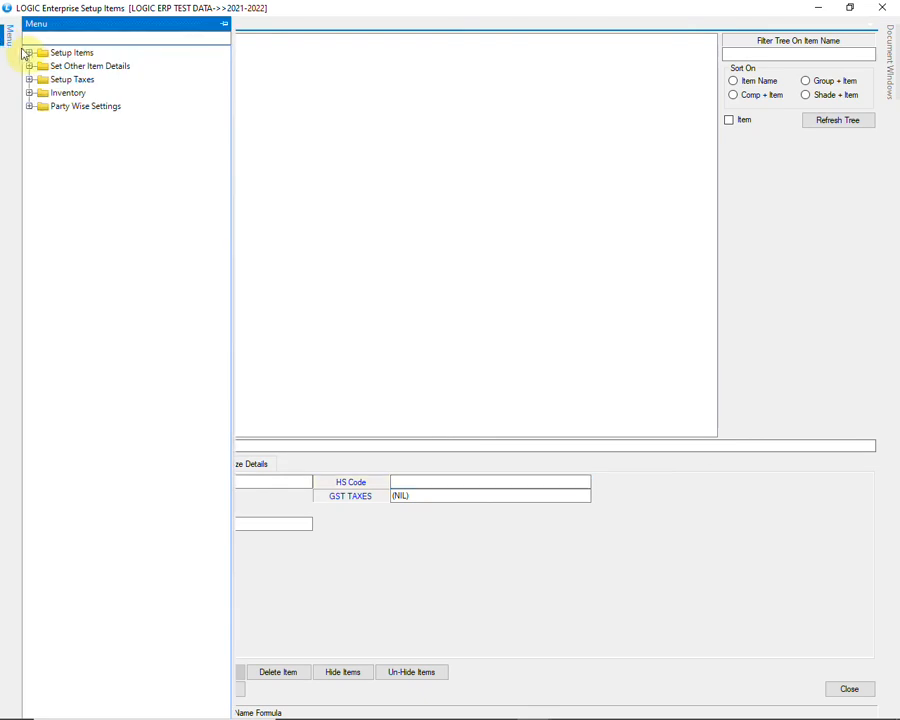
click(29, 52)
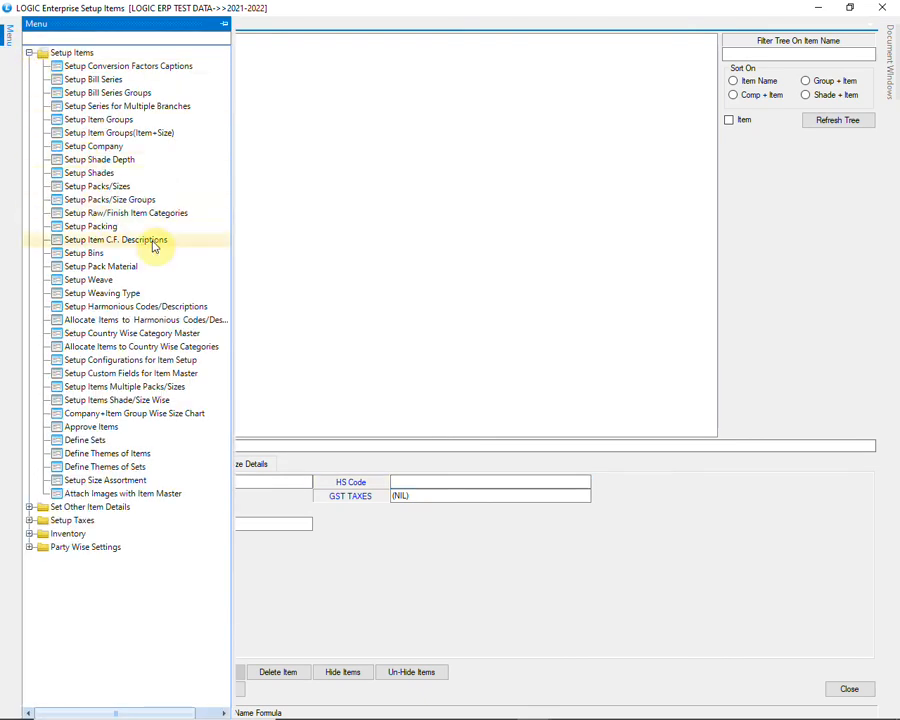
click(210, 308)
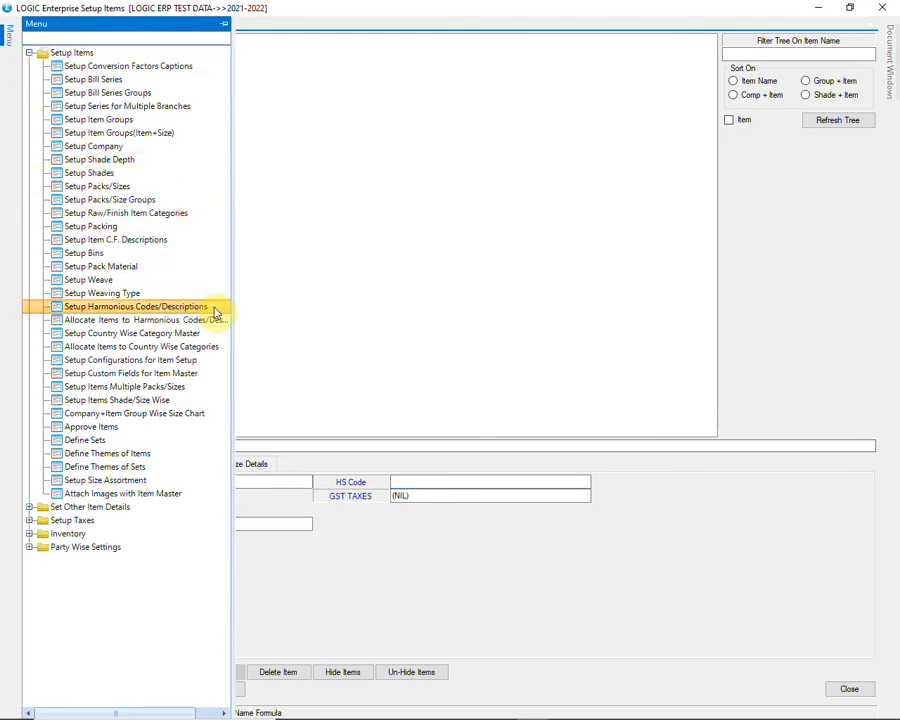
double_click(215, 312)
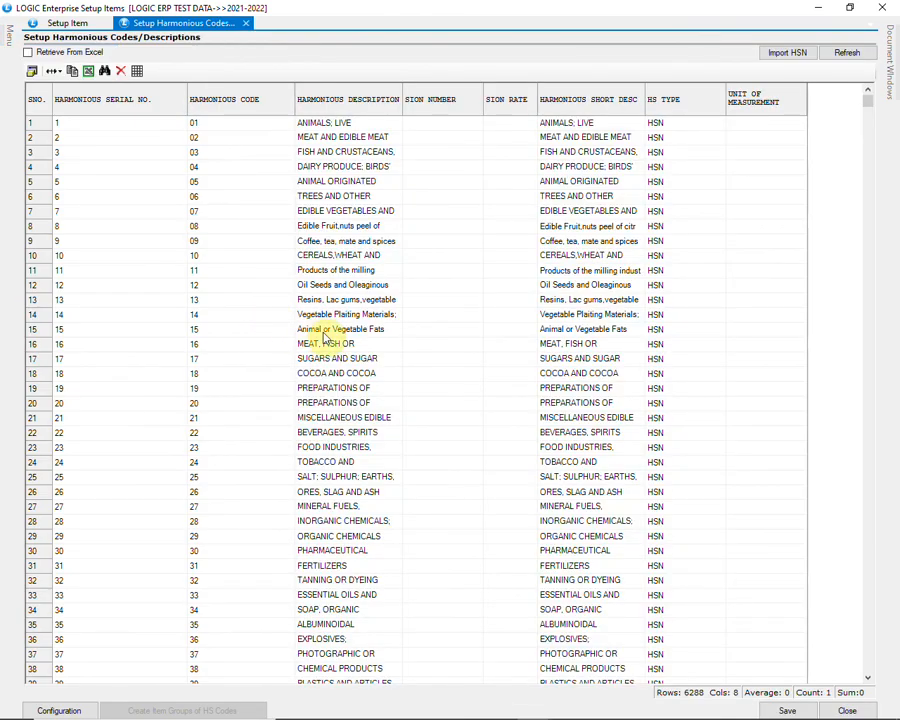
drag(872, 105, 868, 667)
Step: Add a row with code 9982, 'Legal and accounting', type SAC, and save it
text(9982)
key(Tab)
text(9982)
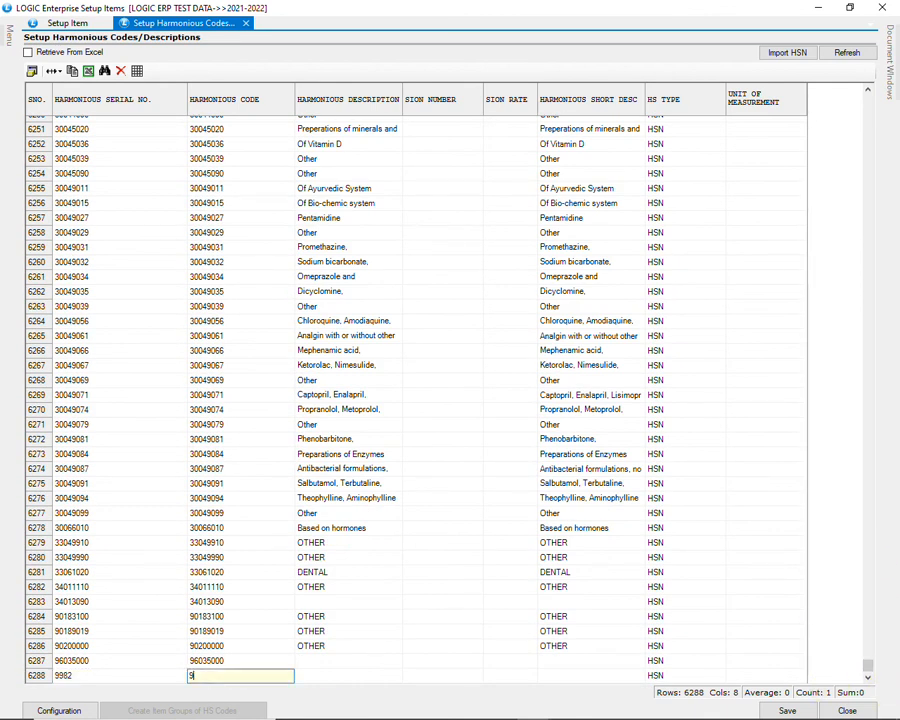
key(Tab)
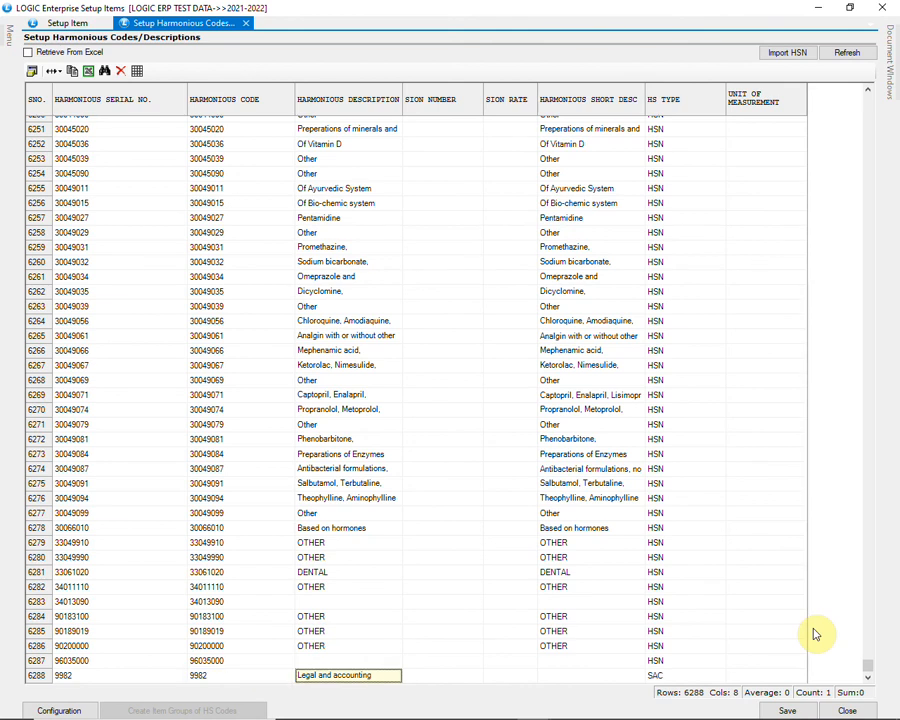
key(Tab)
key(Tab)
key(Tab)
key(Tab)
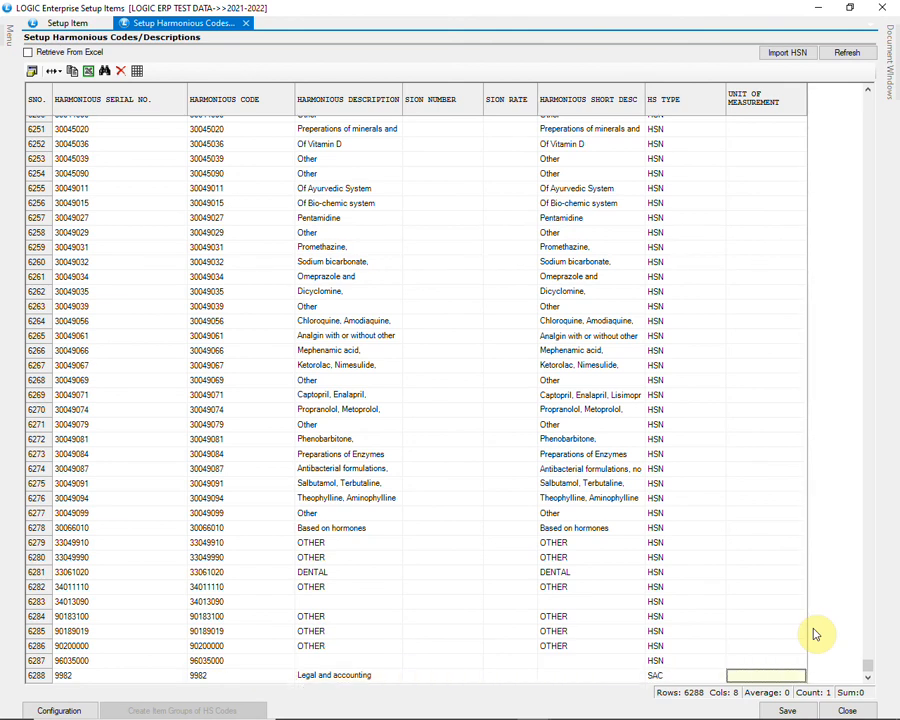
key(Tab)
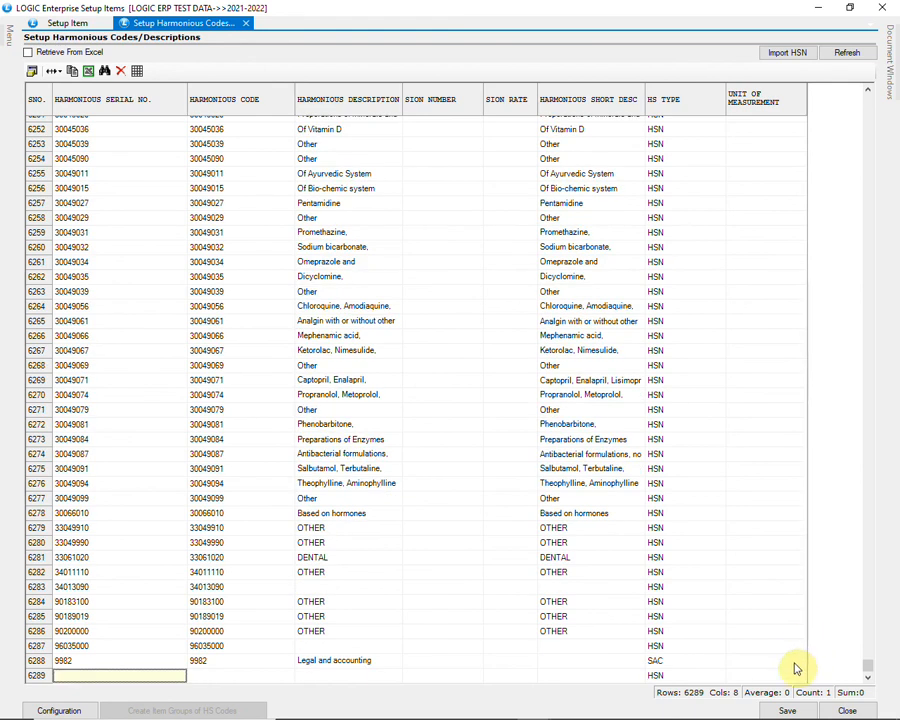
click(790, 709)
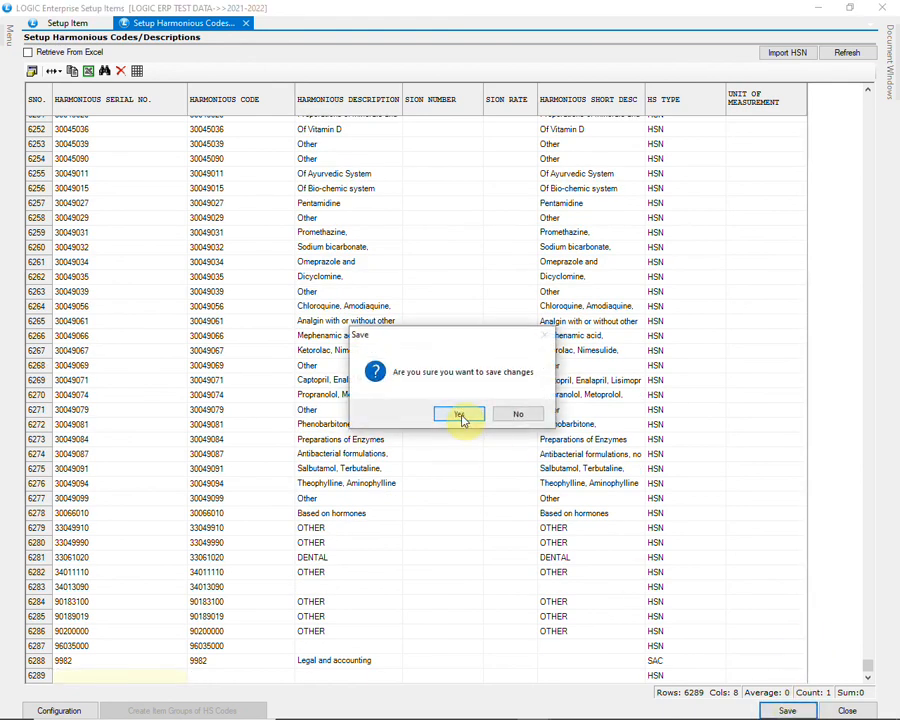
click(461, 416)
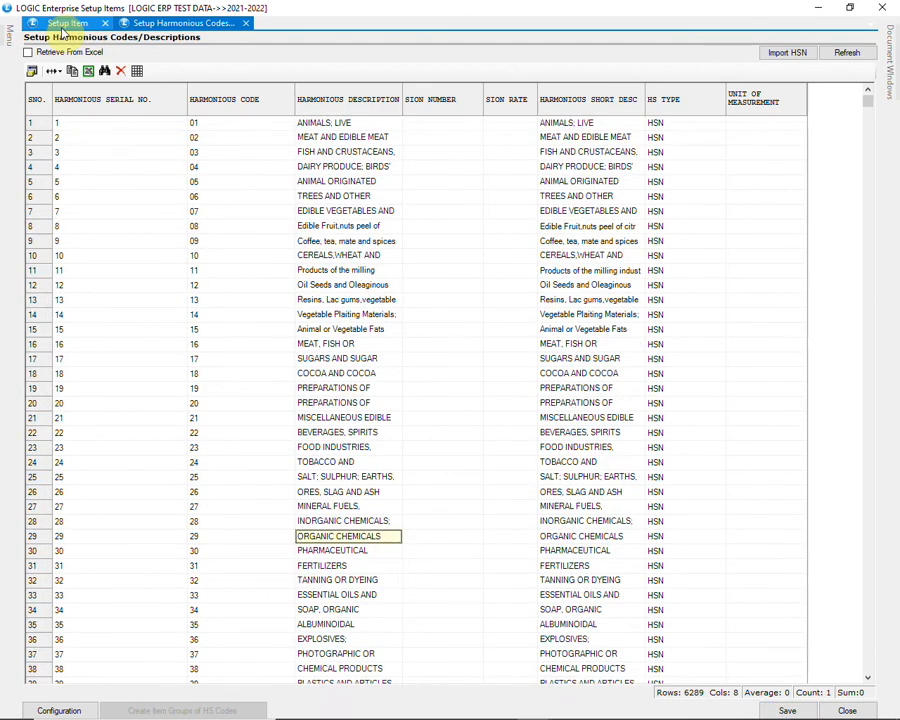
Step: Back on the Setup Item form, set LEGAL FEE's HS code to 9982 and GST to 18%
click(67, 23)
click(415, 484)
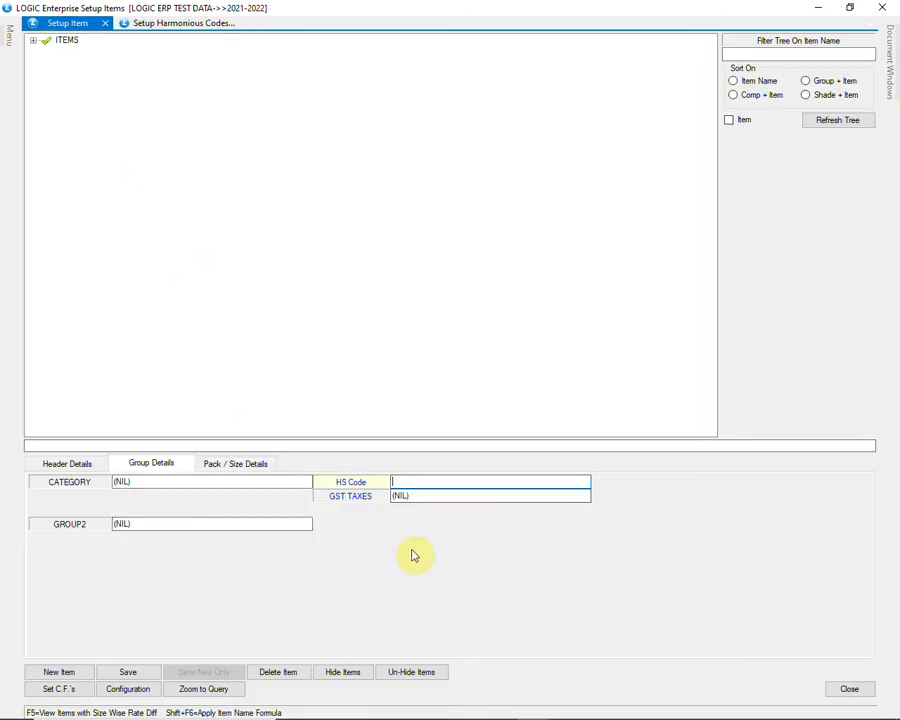
text(99)
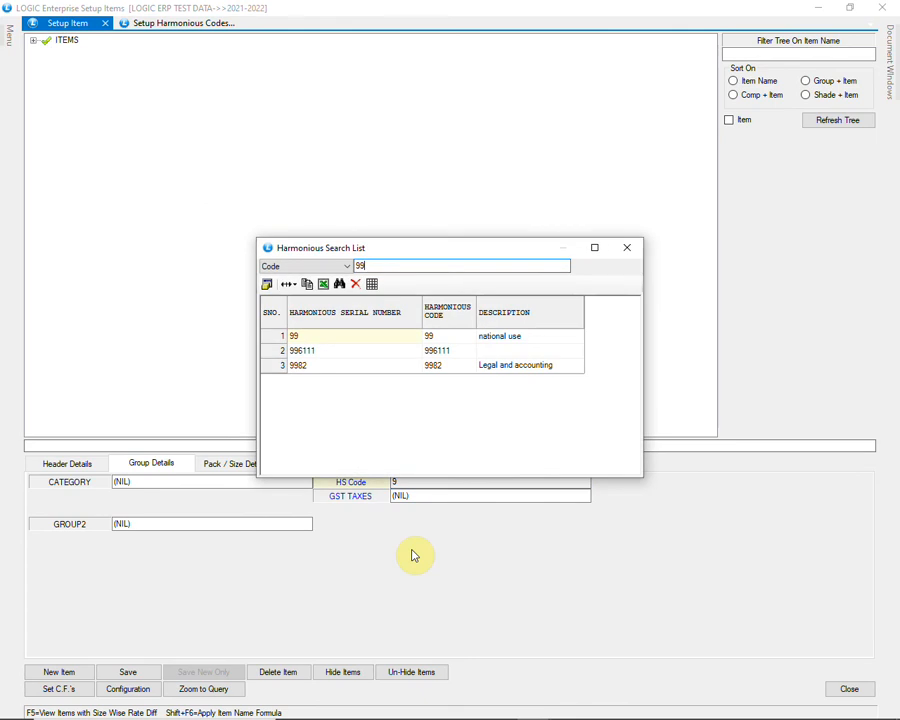
key(Down)
key(Down)
key(Down)
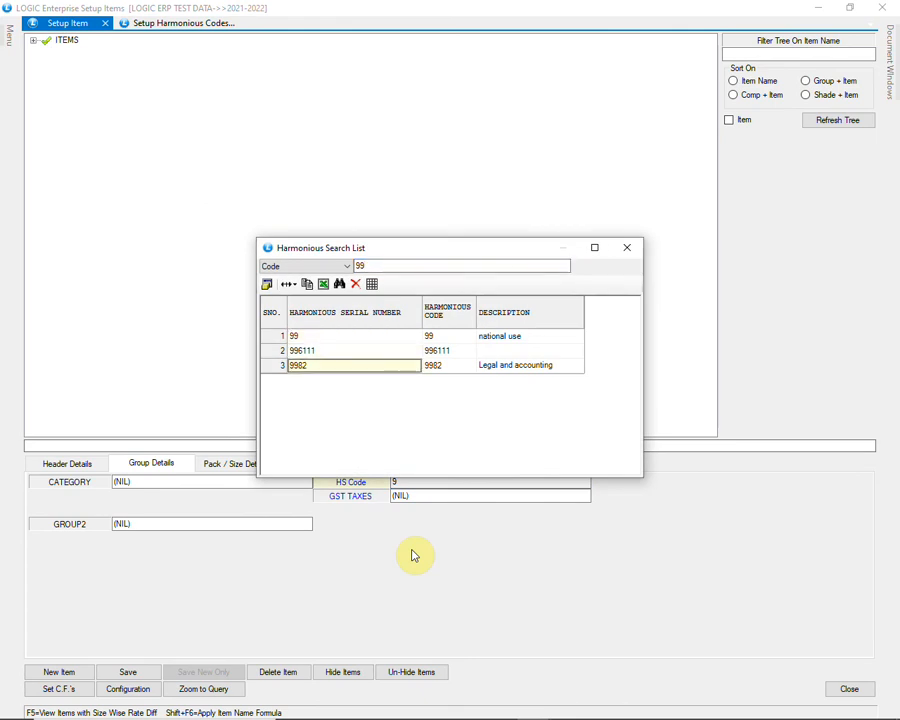
key(Return)
text(1)
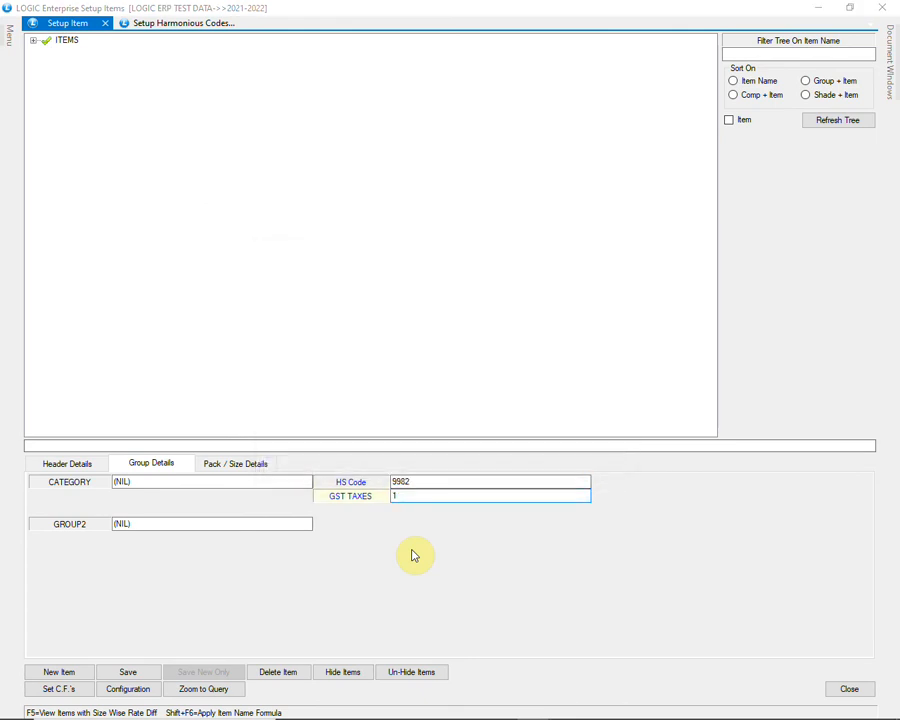
key(Down)
key(Return)
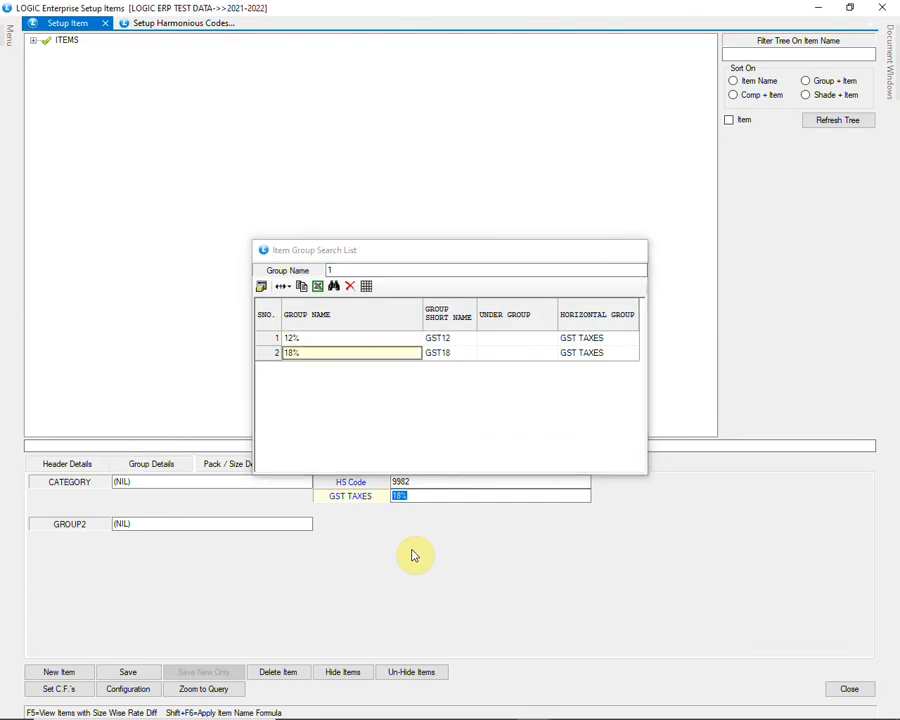
key(Return)
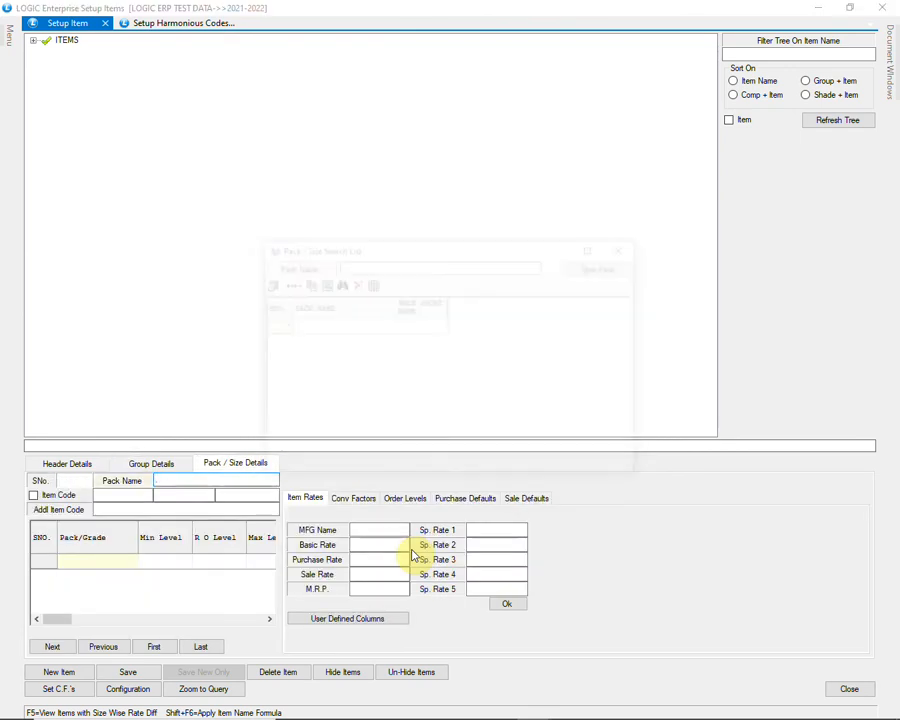
Step: Add a size-1 pack row to LEGAL FEE, then save the item and confirm
key(Return)
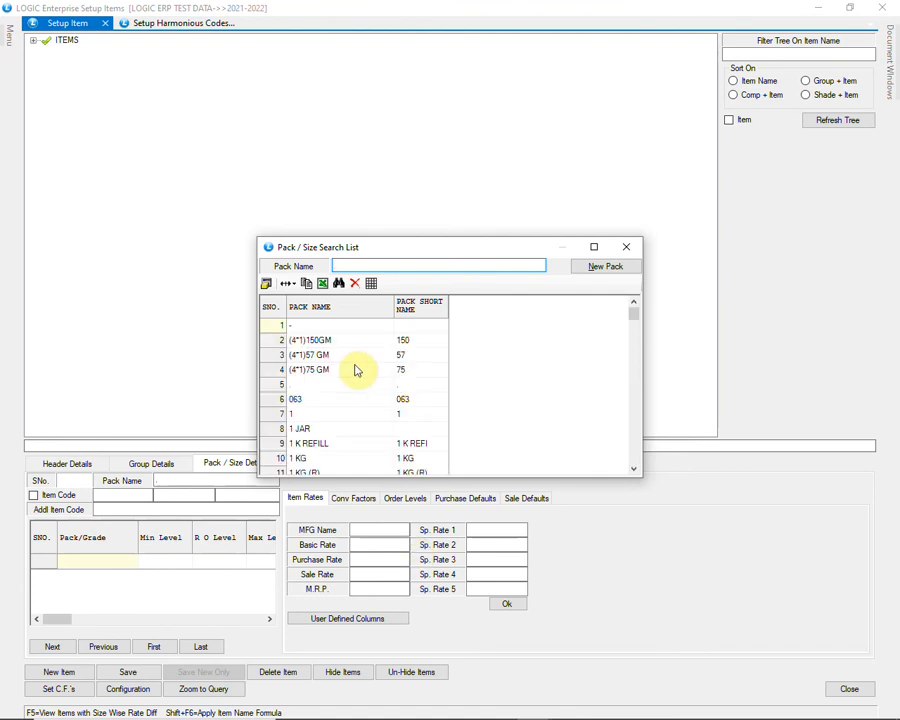
click(324, 328)
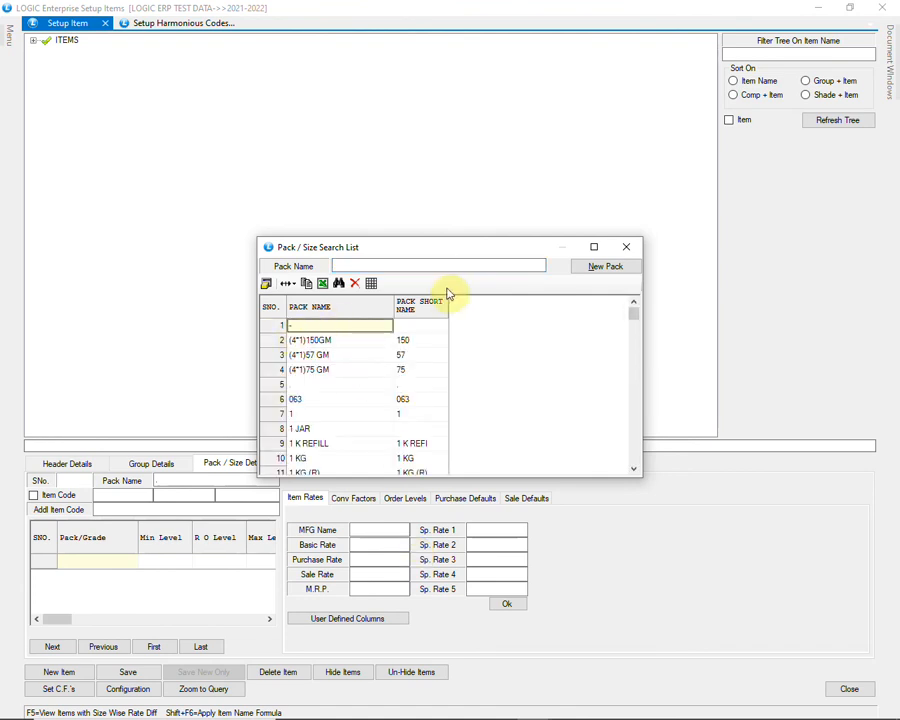
click(485, 265)
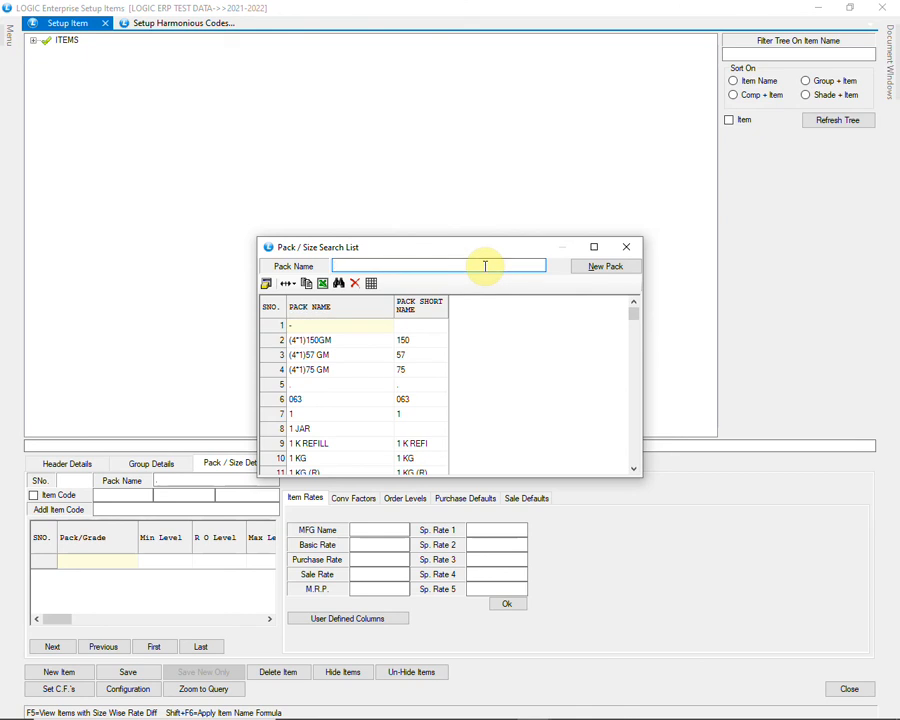
text(.)
key(Return)
key(Return)
key(Return)
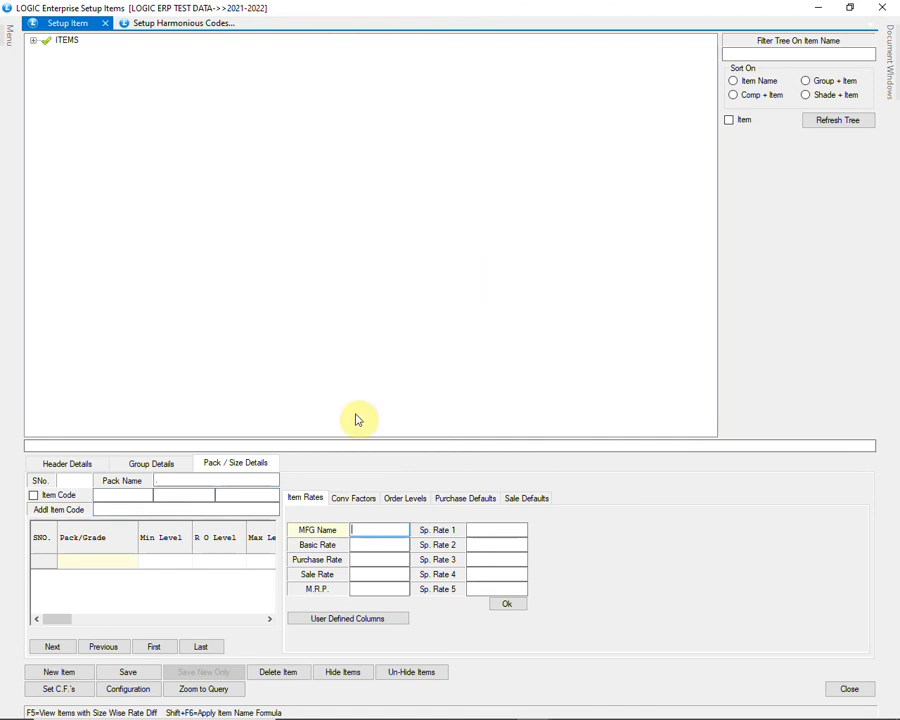
click(72, 649)
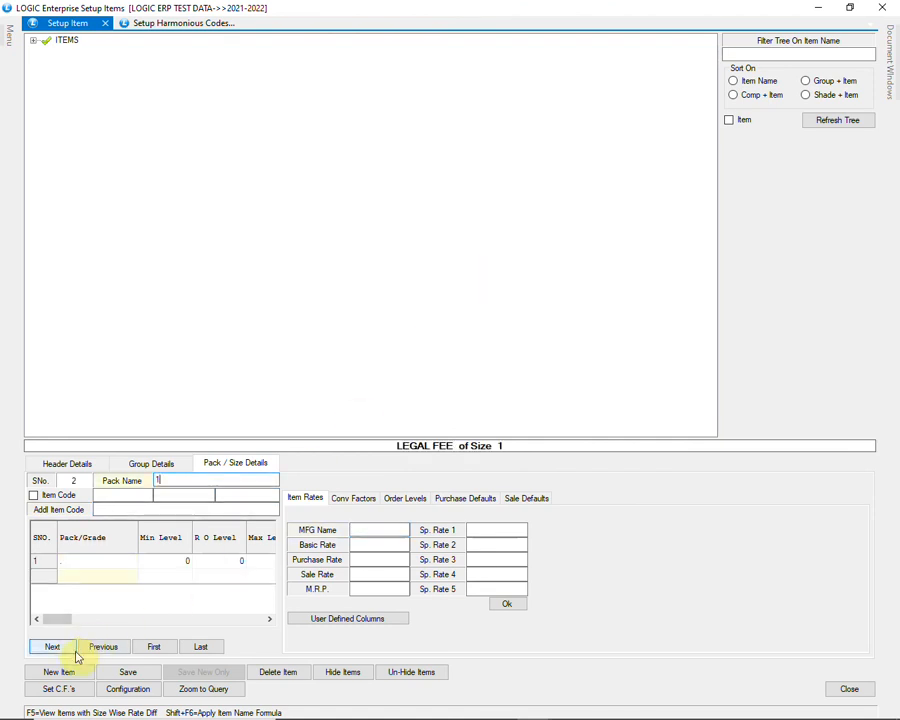
click(127, 672)
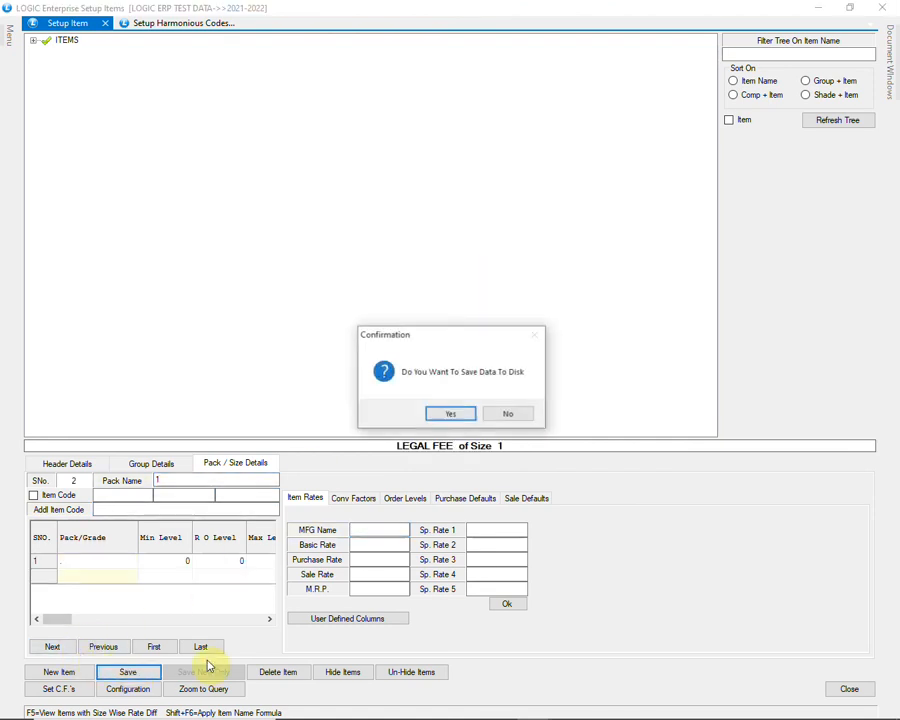
click(443, 416)
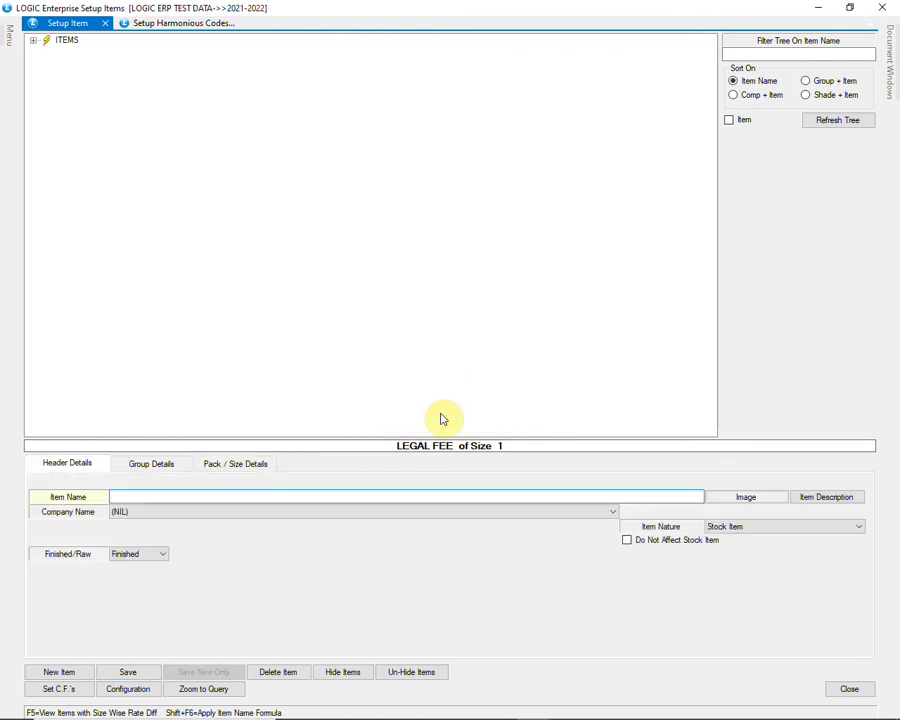